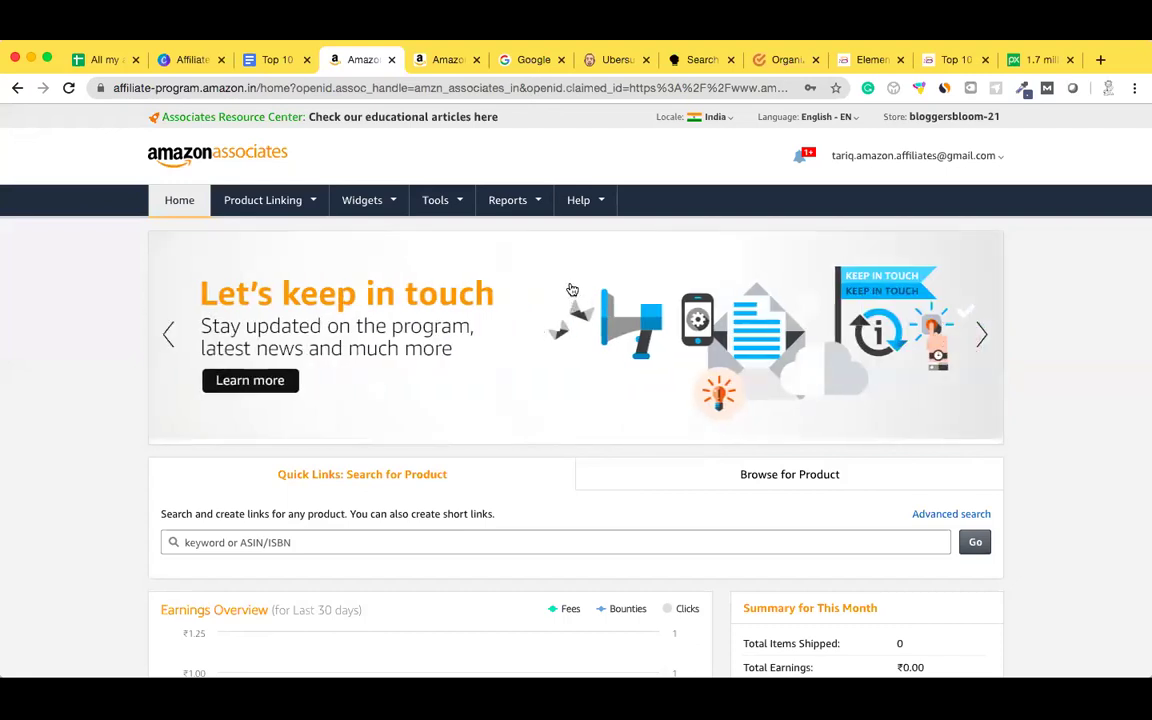
Open the Advertising Fee Schedule in Amazon Associates and review the fixed advertising rates by product category
click(601, 205)
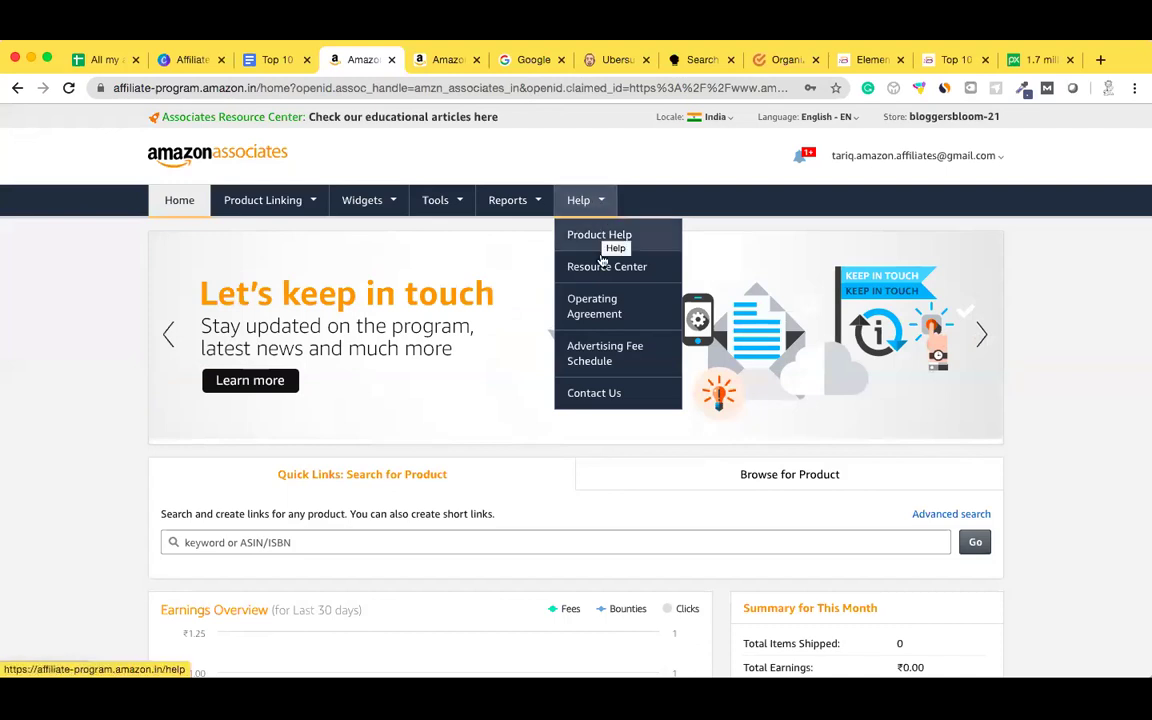
click(650, 359)
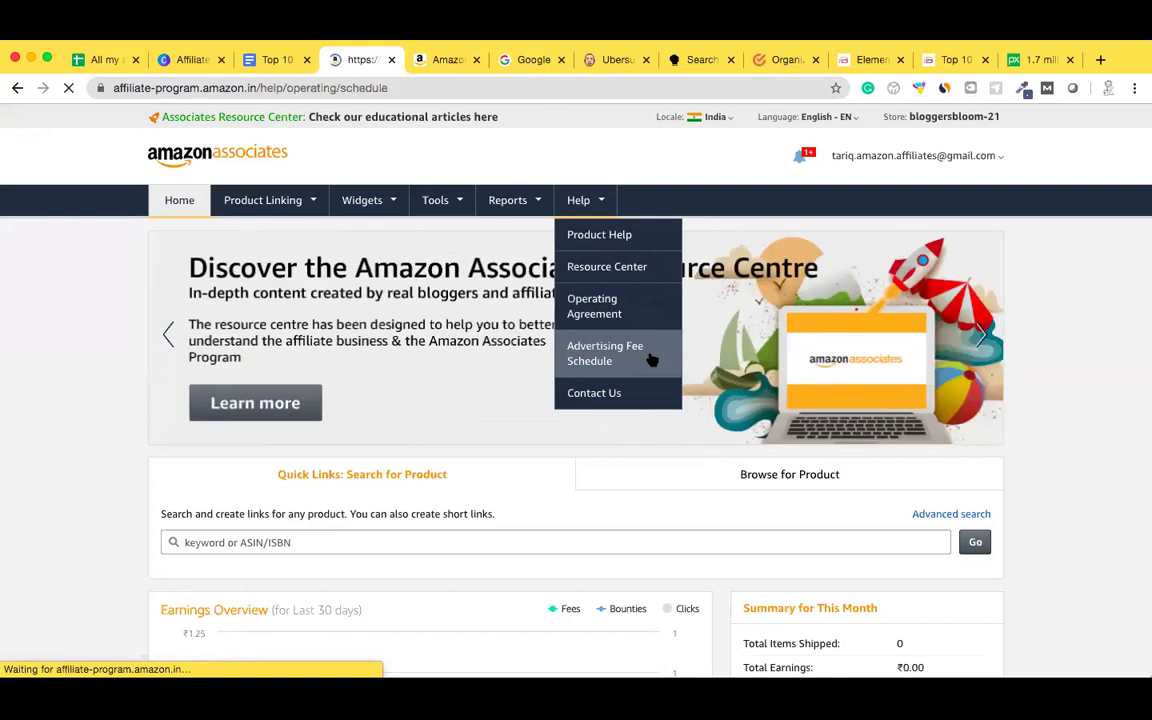
scroll(650, 359, down, 2)
scroll(650, 359, down, 5)
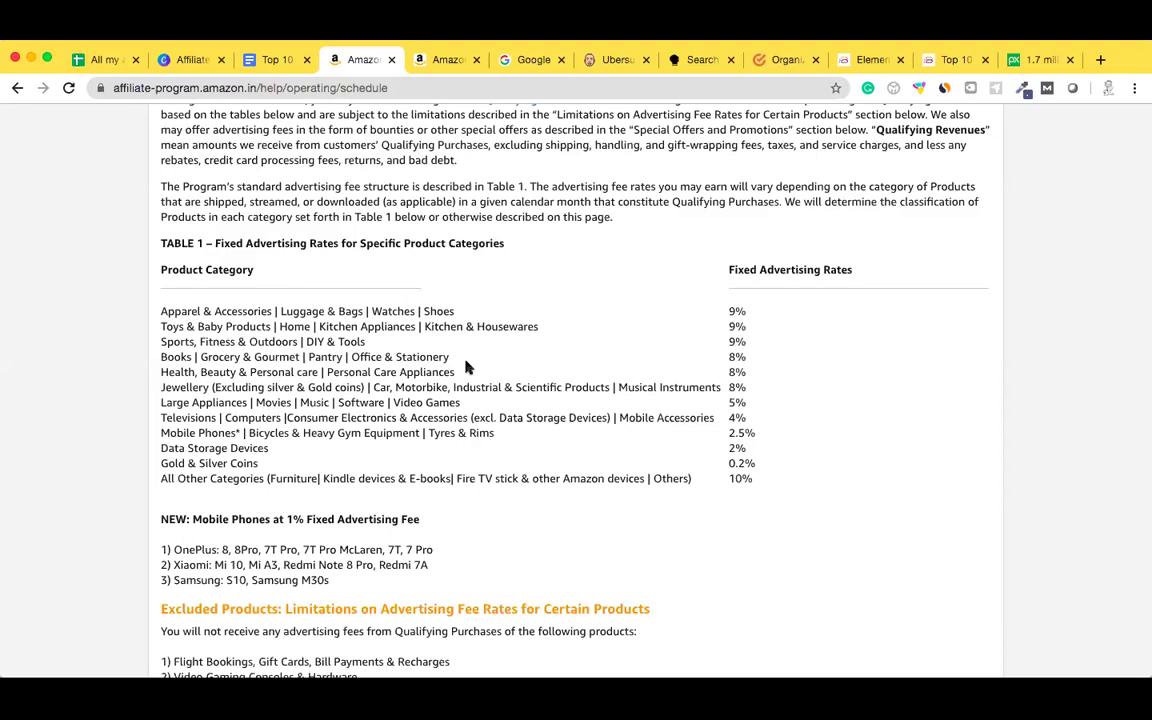
Switch to the Amazon.in store and bring up its overall Best Sellers page with the department list
click(441, 62)
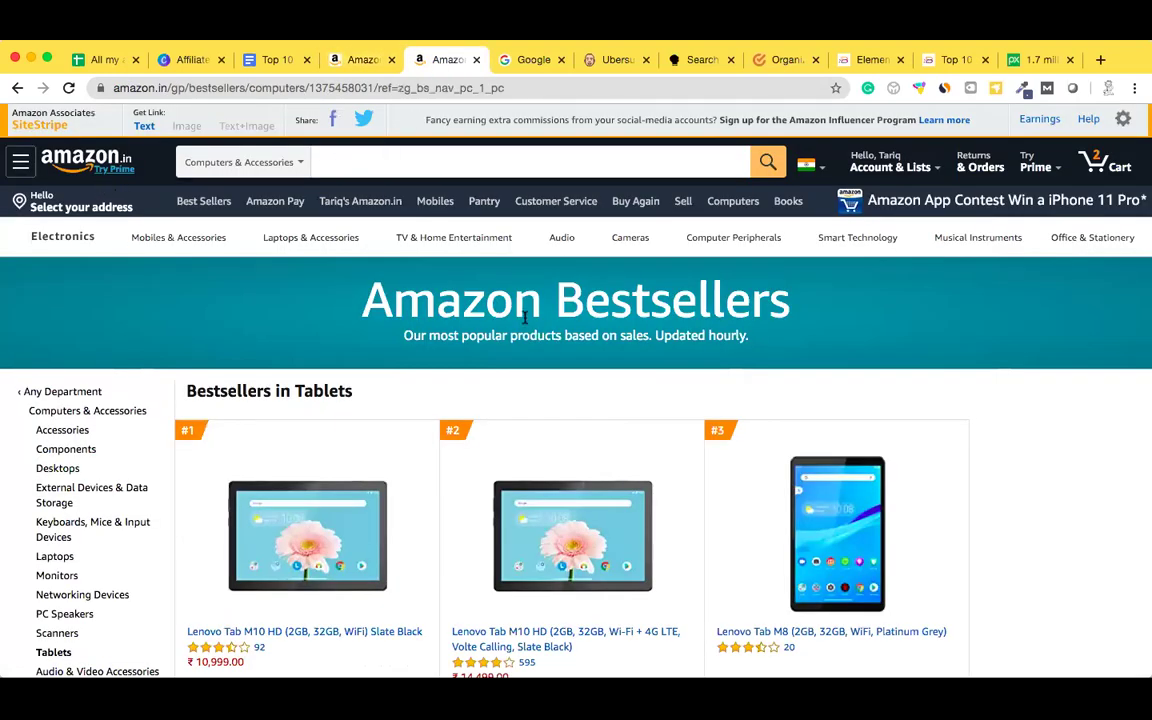
click(80, 160)
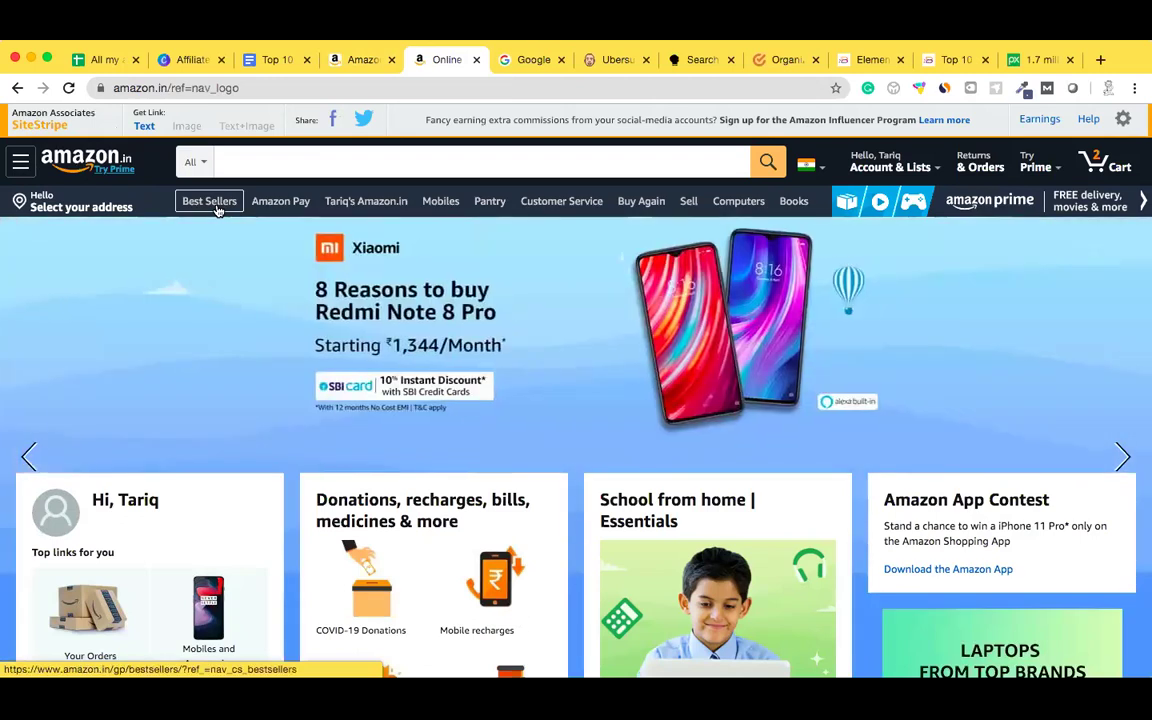
click(229, 203)
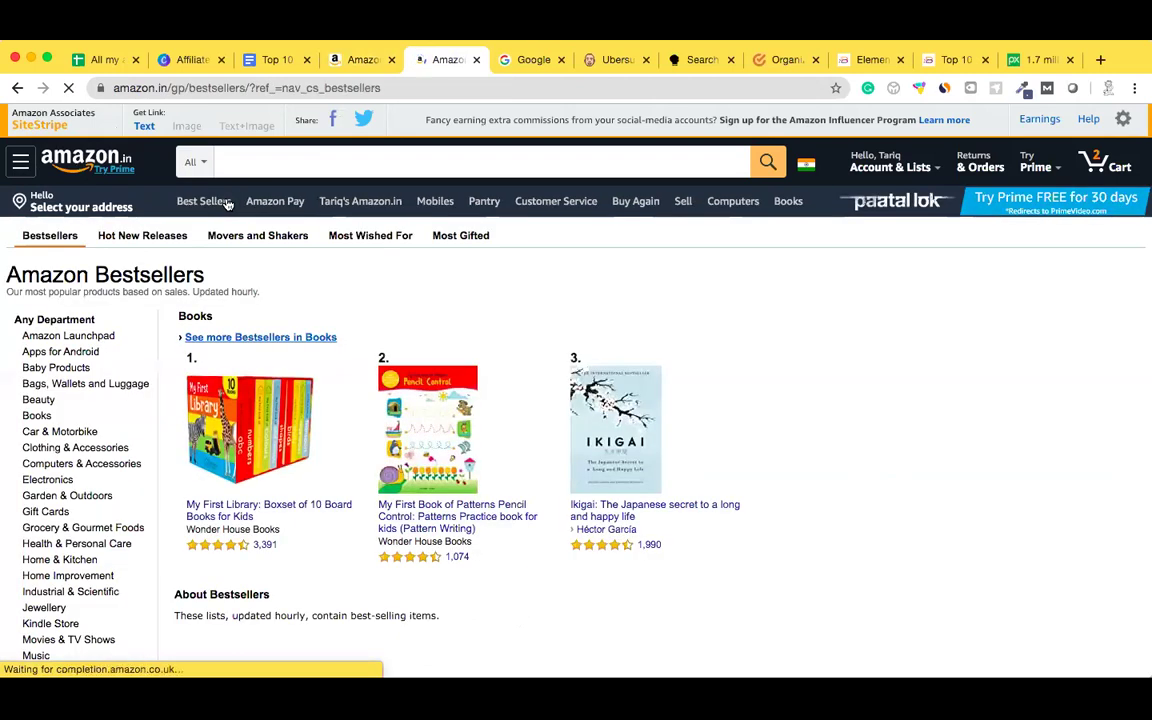
scroll(388, 334, down, 2)
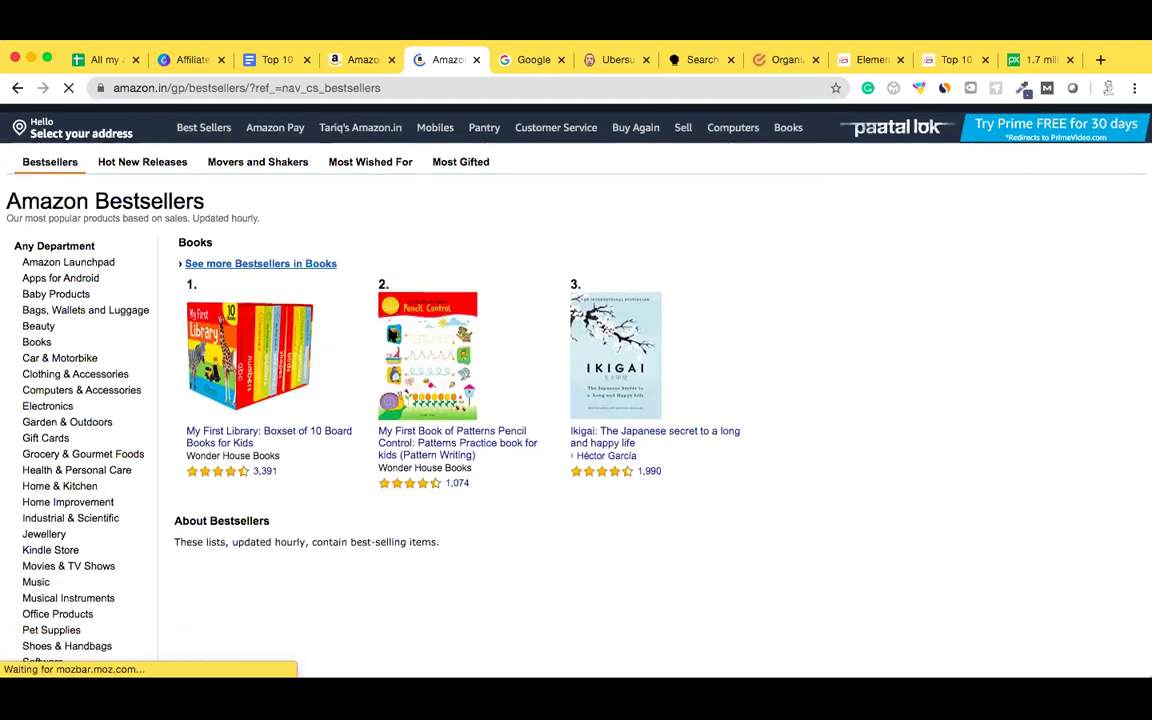
scroll(110, 500, down, 1)
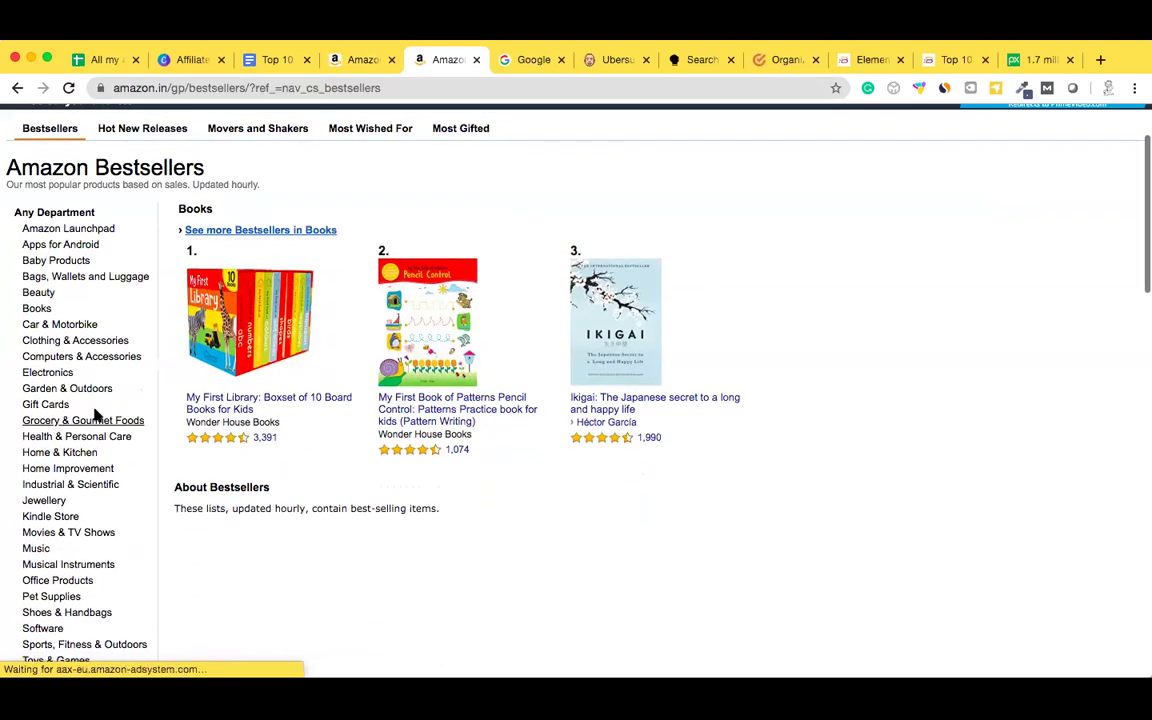
Open the Tablets bestsellers within Computers & Accessories and look through the ranked products
click(106, 360)
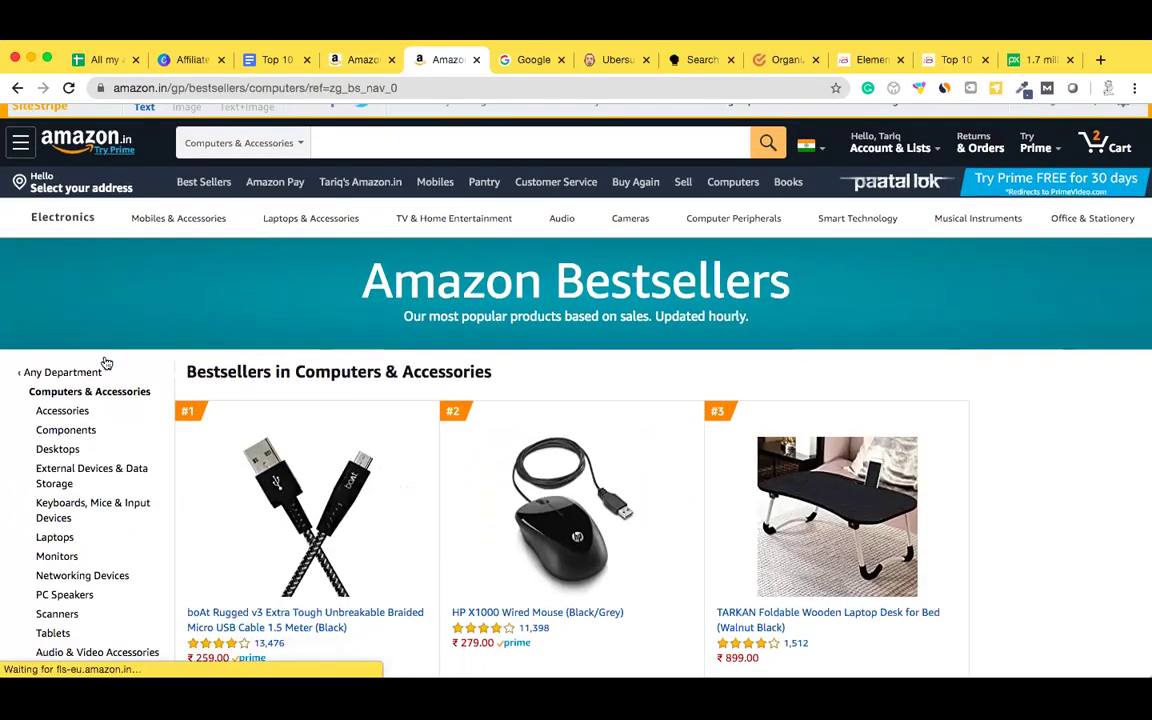
scroll(105, 363, down, 3)
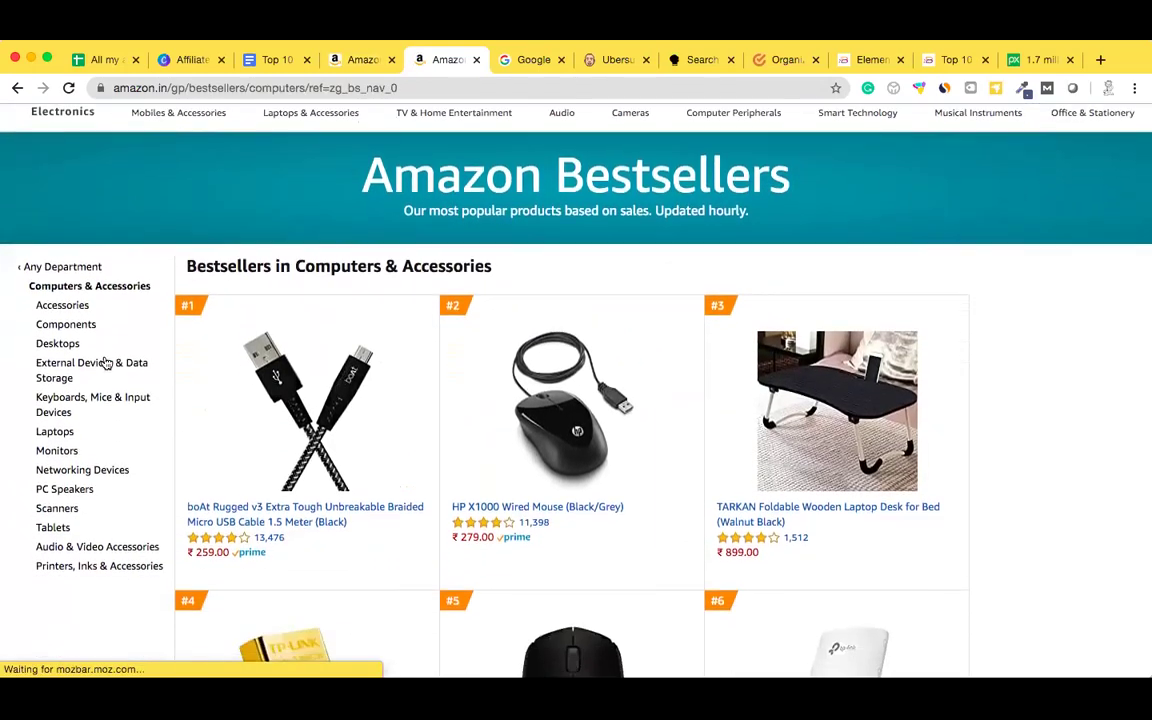
click(54, 528)
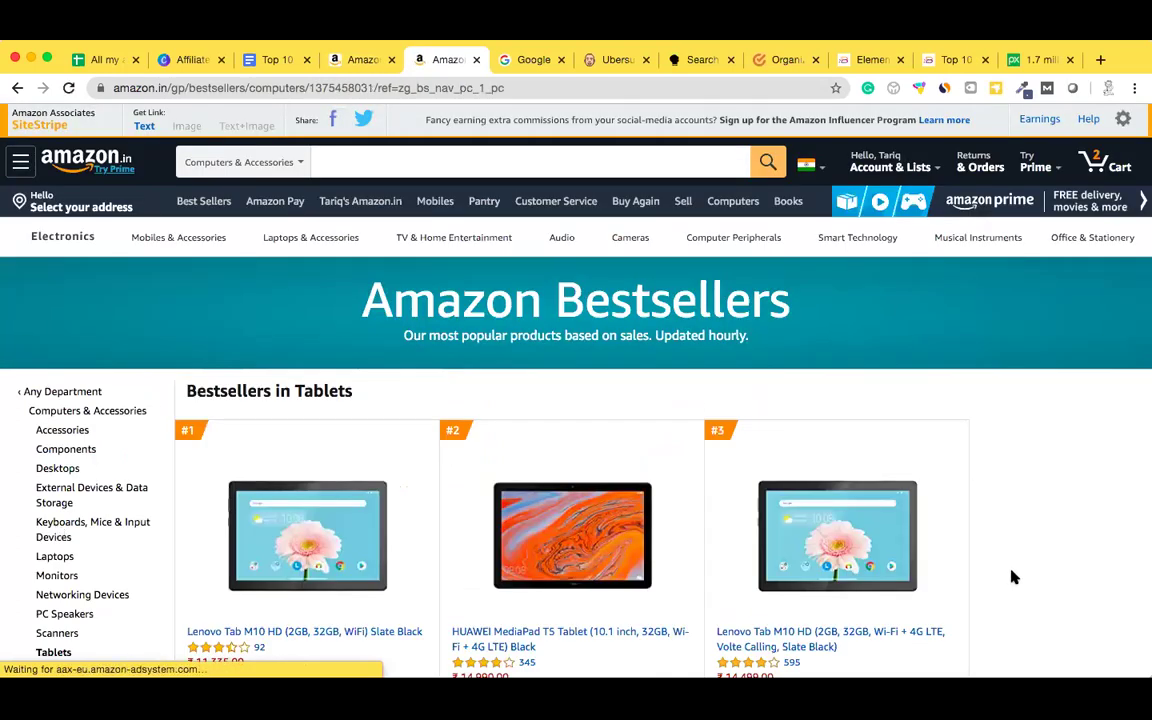
scroll(1012, 577, down, 2)
scroll(1012, 577, down, 3)
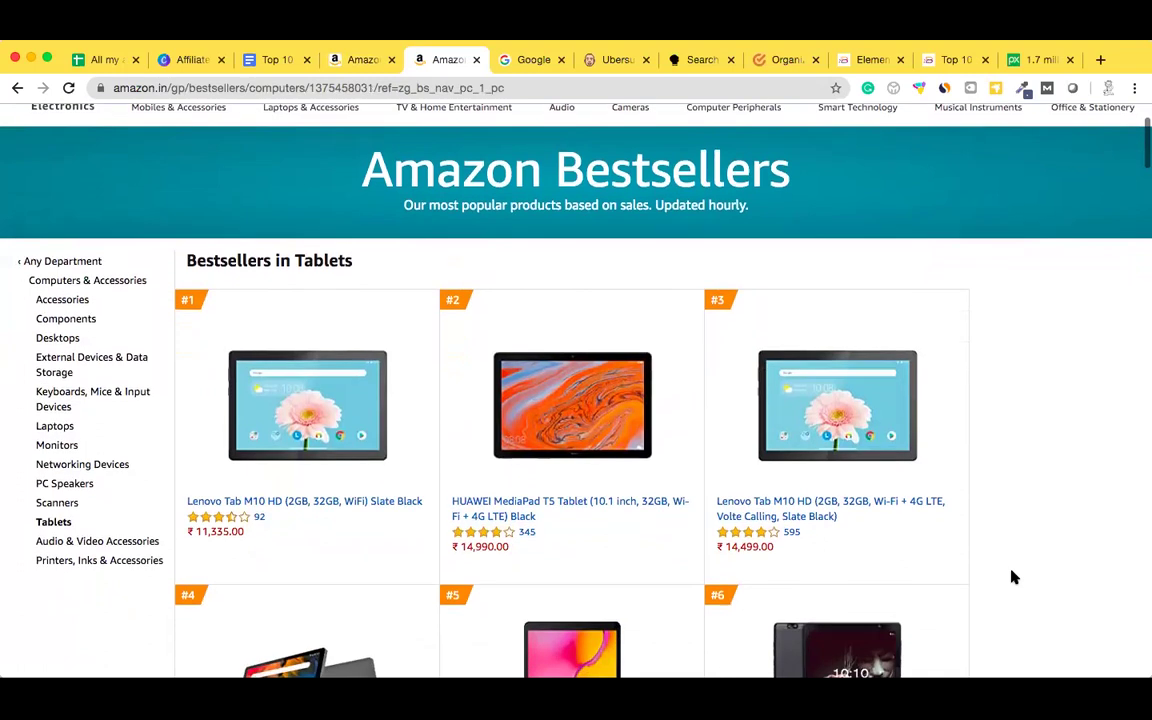
scroll(1012, 577, down, 5)
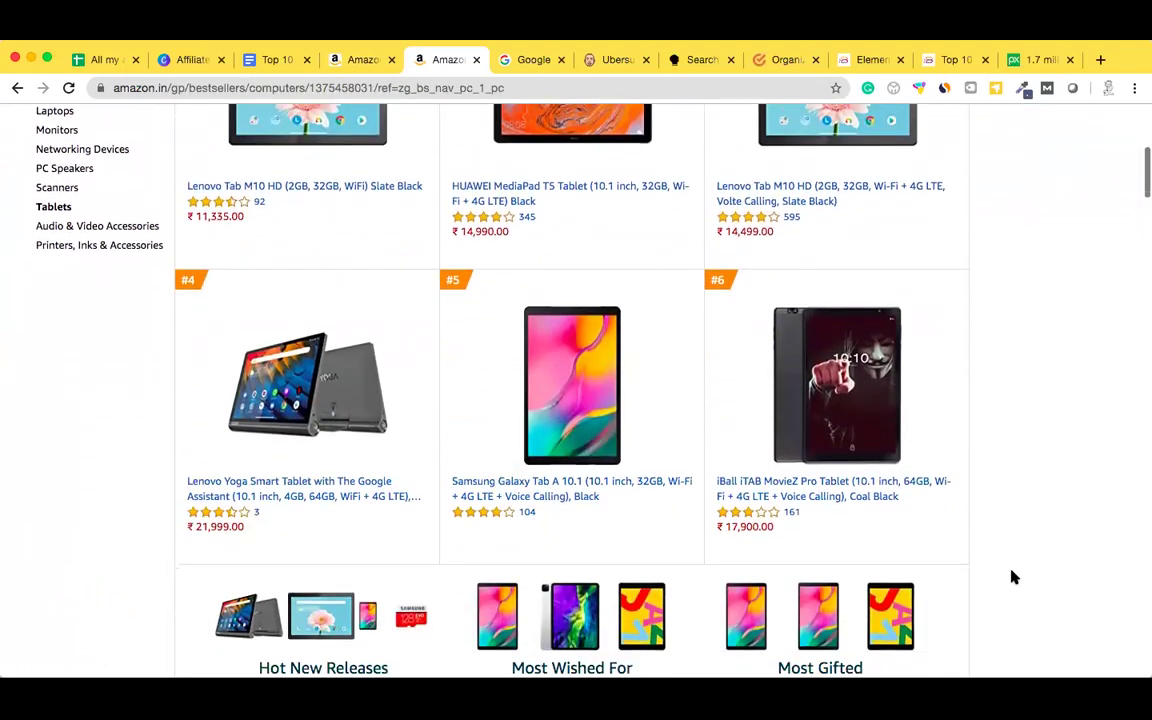
scroll(1012, 577, down, 3)
scroll(1012, 577, up, 10)
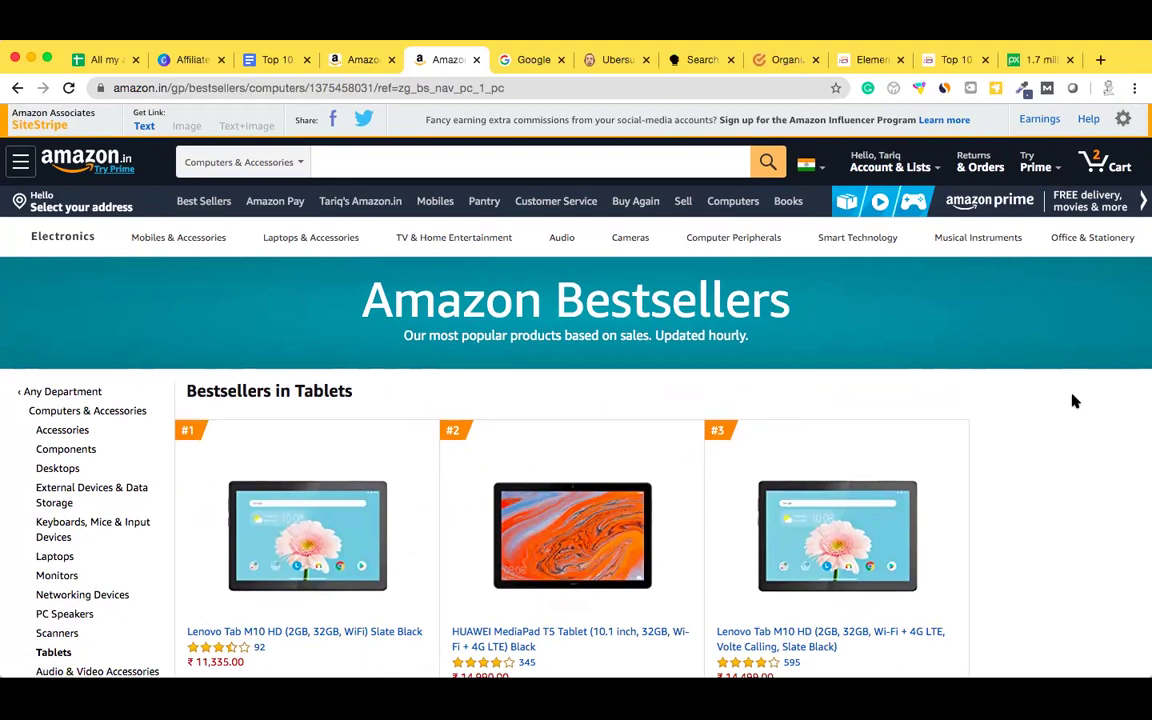
Search Google for "google trends" and open the Google Trends website
click(508, 62)
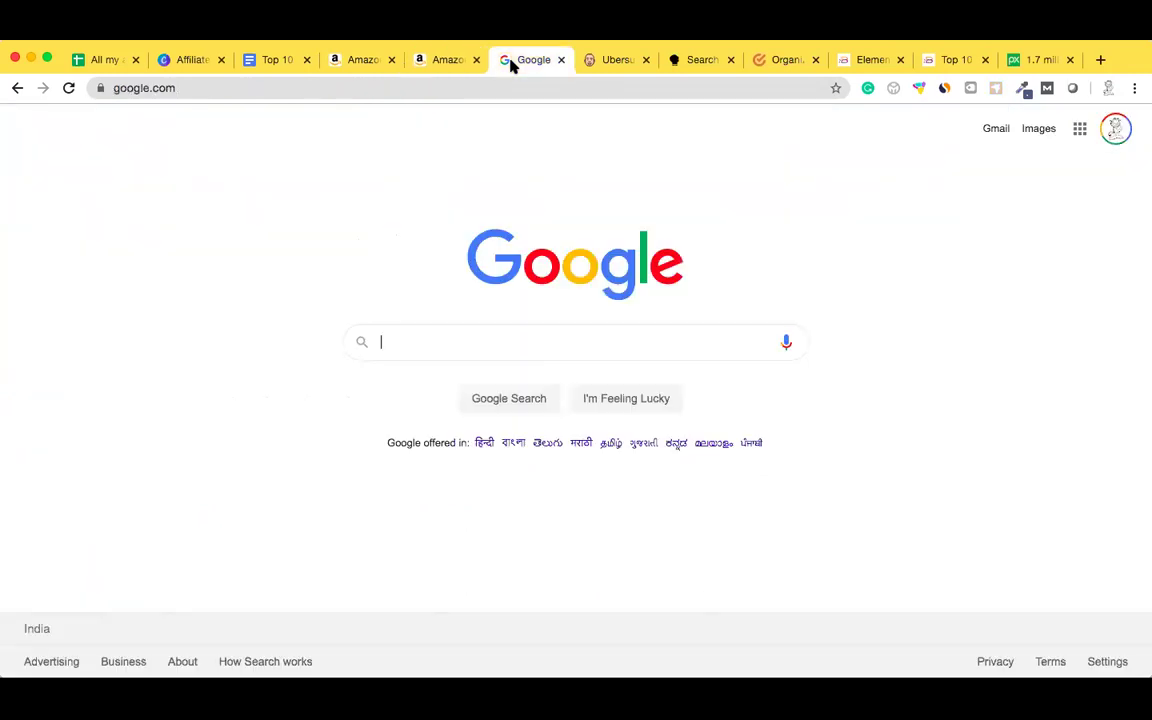
text(g)
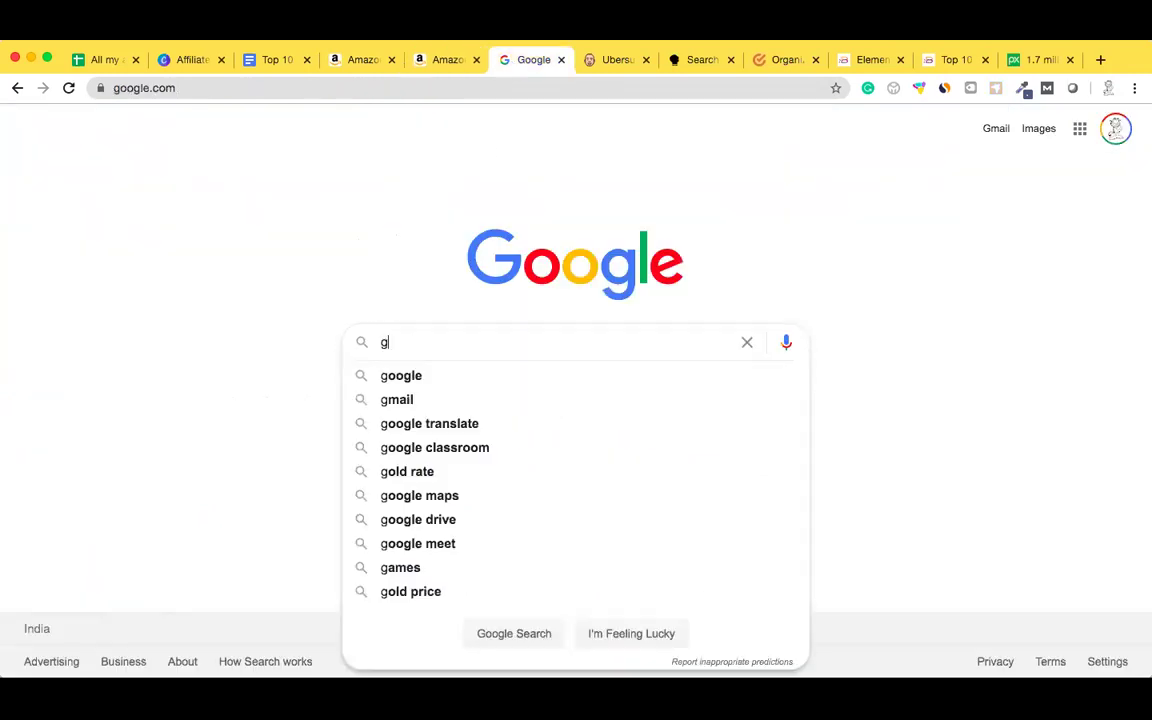
text(oogl)
key(Down)
key(Return)
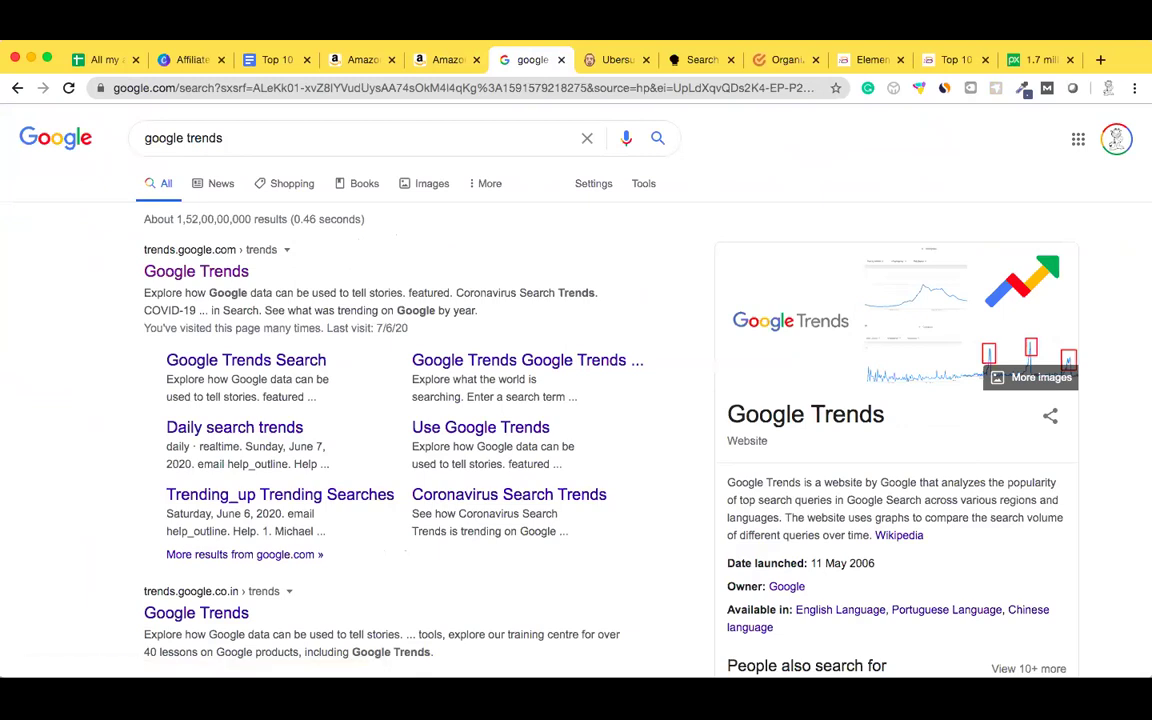
click(180, 272)
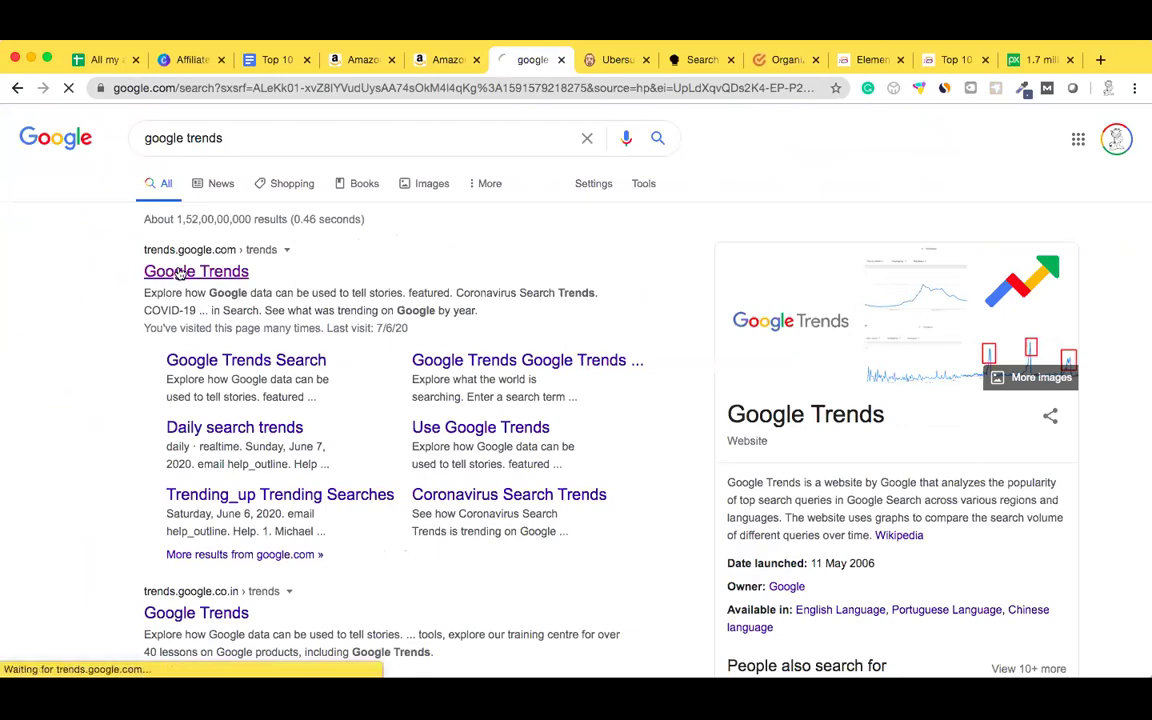
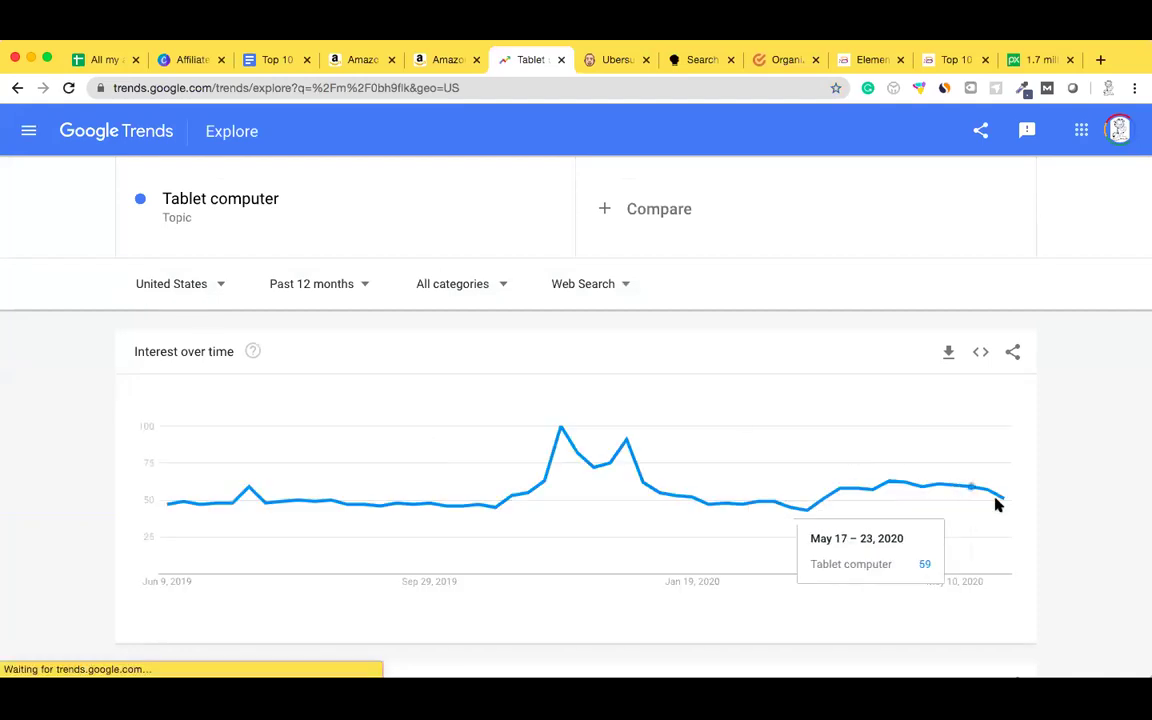
Inspect the latest point of the Tablet computer trend and read the explanation of the Interest over time chart
mouse_move(1006, 498)
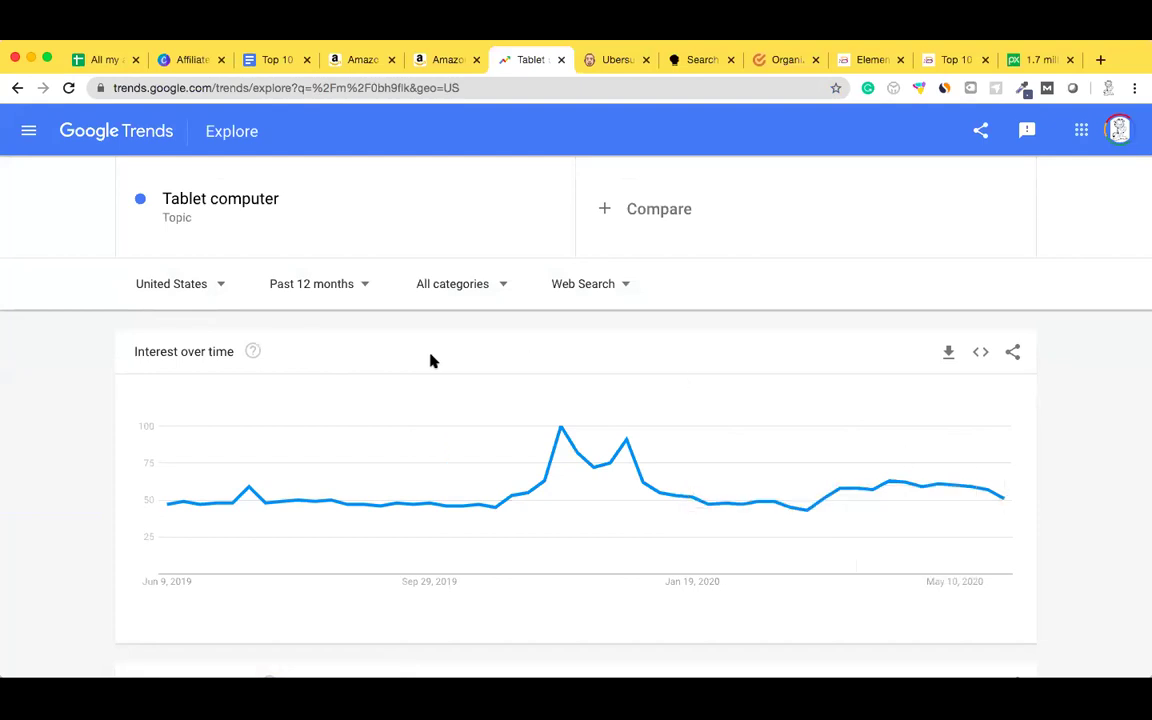
click(253, 351)
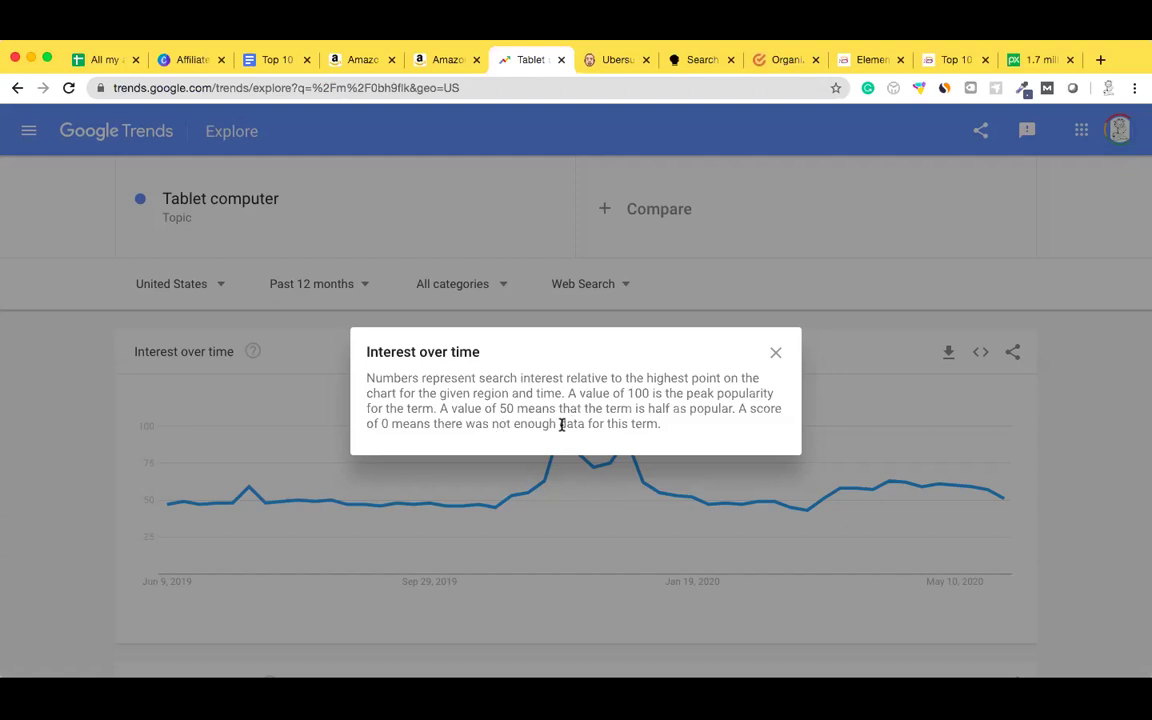
click(778, 354)
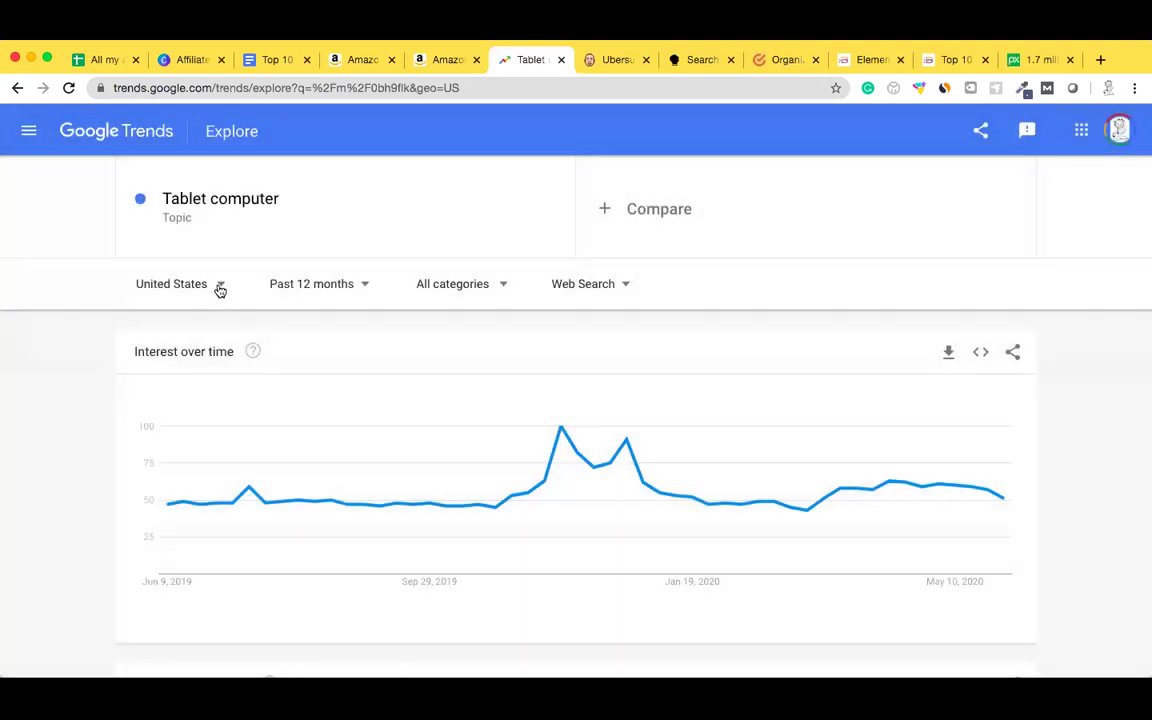
Set the trend region for Tablet computer to India and inspect the most recent points of the chart
click(218, 285)
text(India)
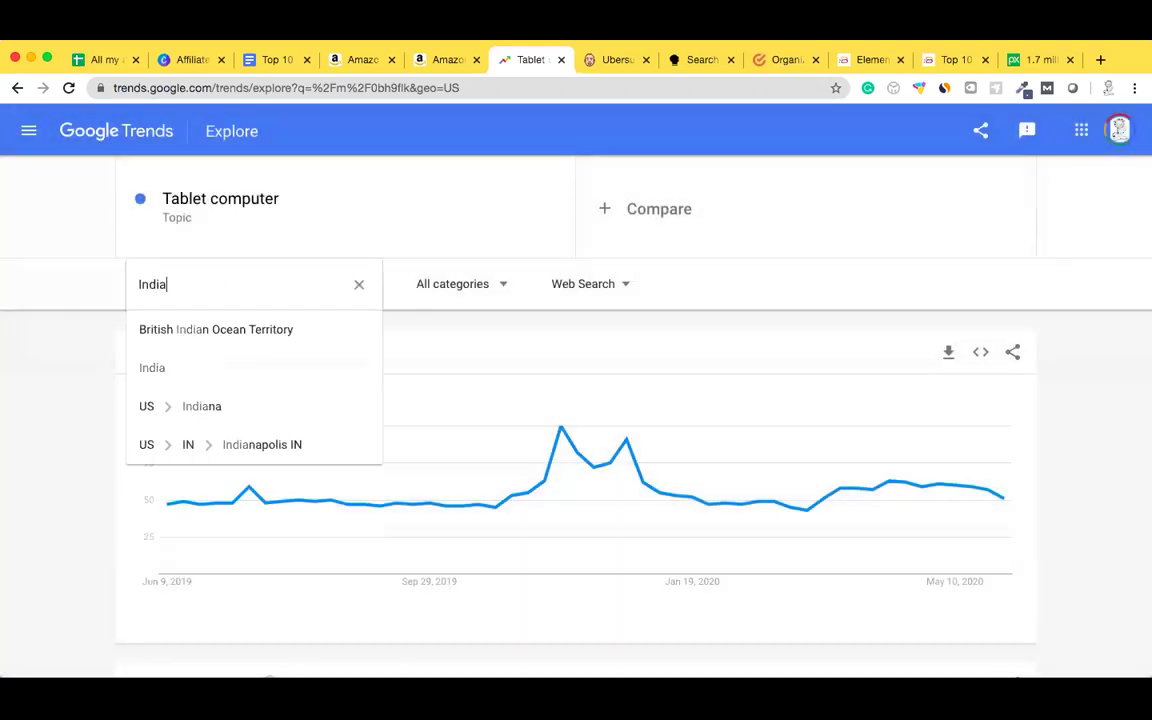
click(211, 370)
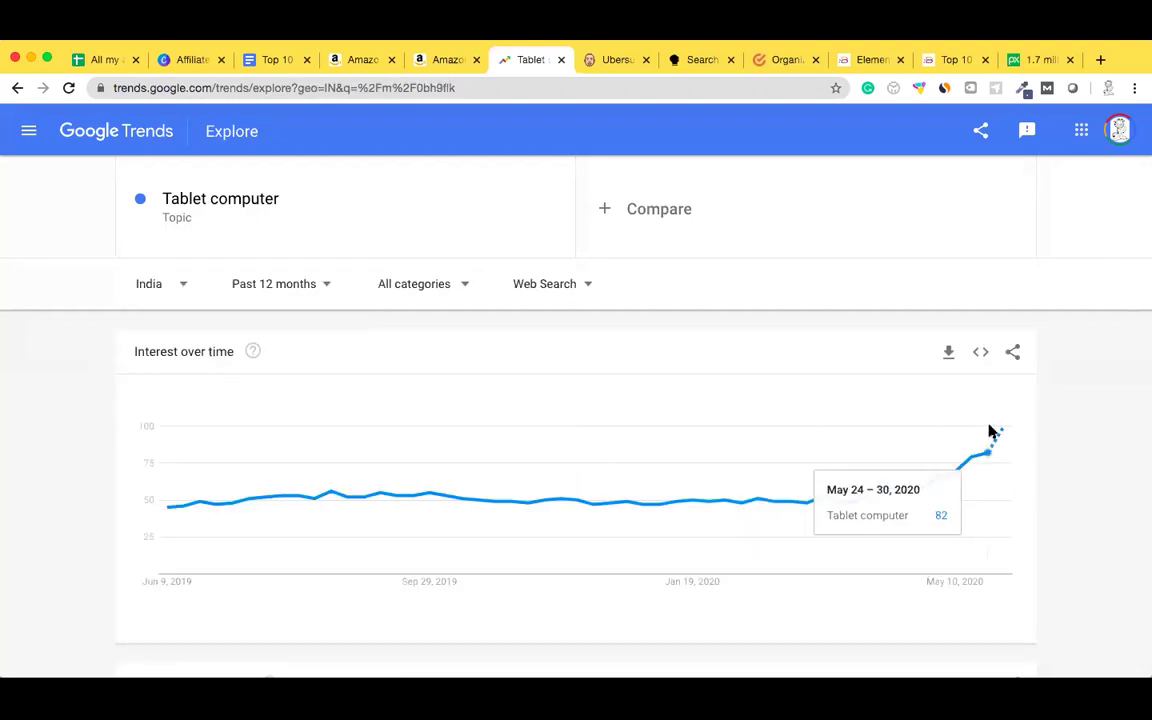
mouse_move(1000, 452)
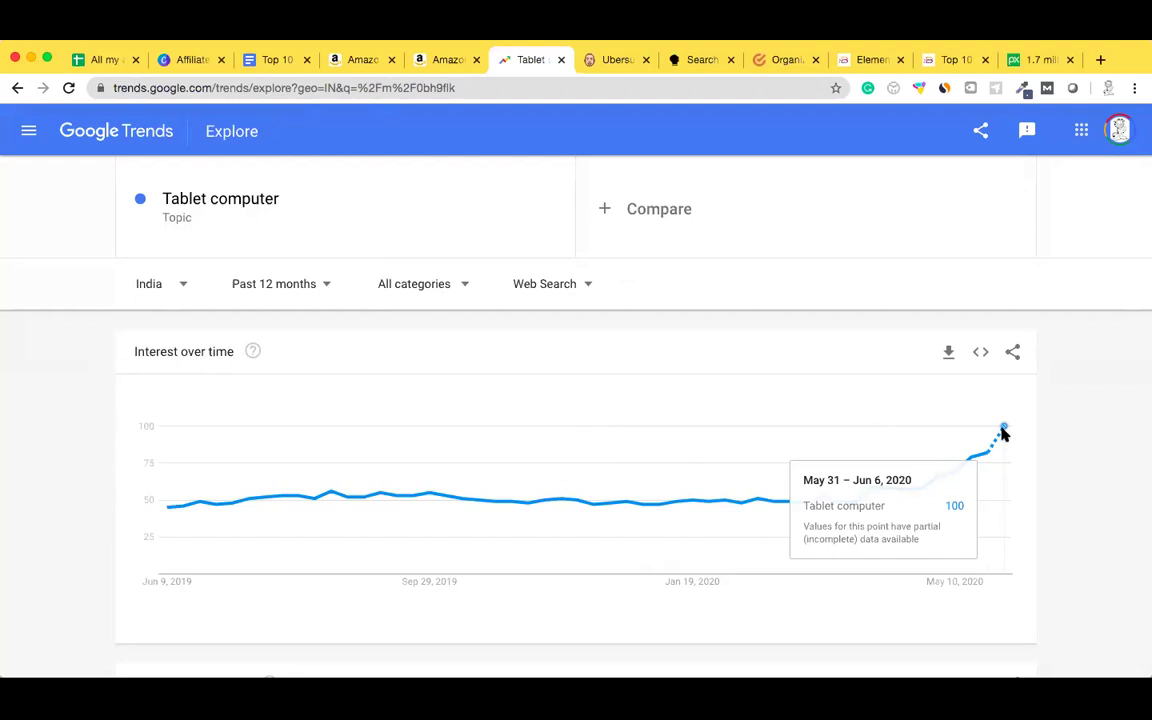
Replace the explored Tablet computer topic with the search term "Tablets"
click(296, 197)
key(Right)
key(alt+shift+Left)
key(shift+Left)
text(s)
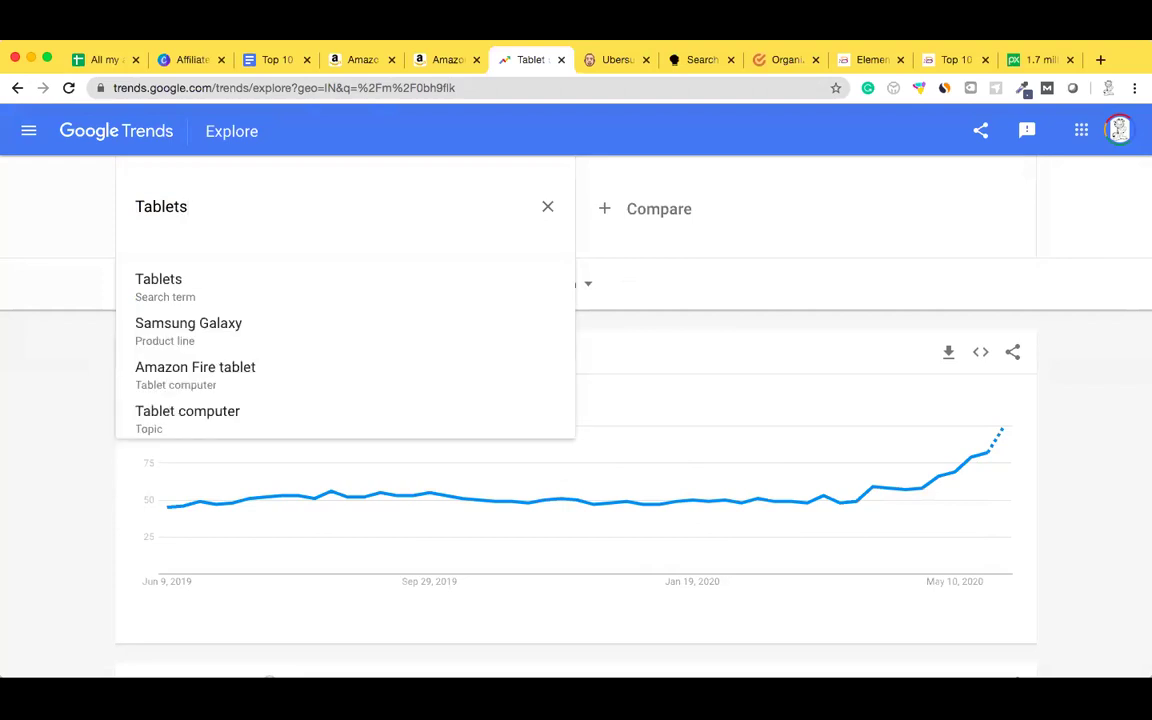
key(Return)
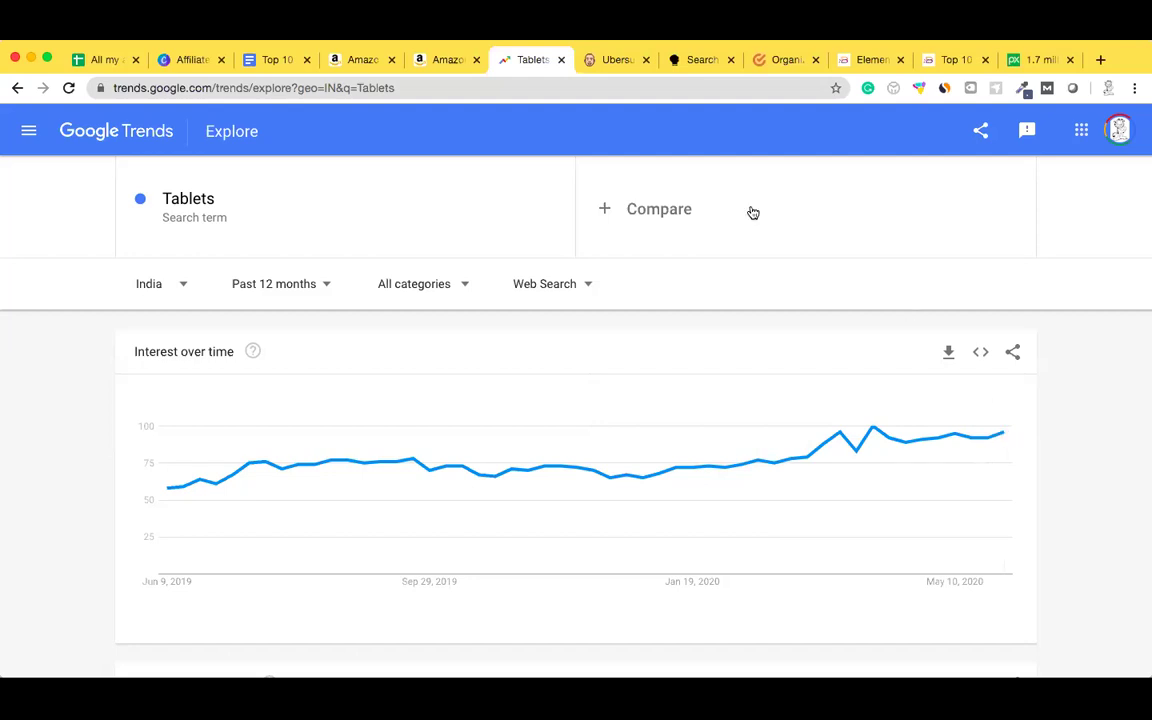
Switch to Ubersuggest and run a keyword search for "tablet computers" with English / United States
click(612, 60)
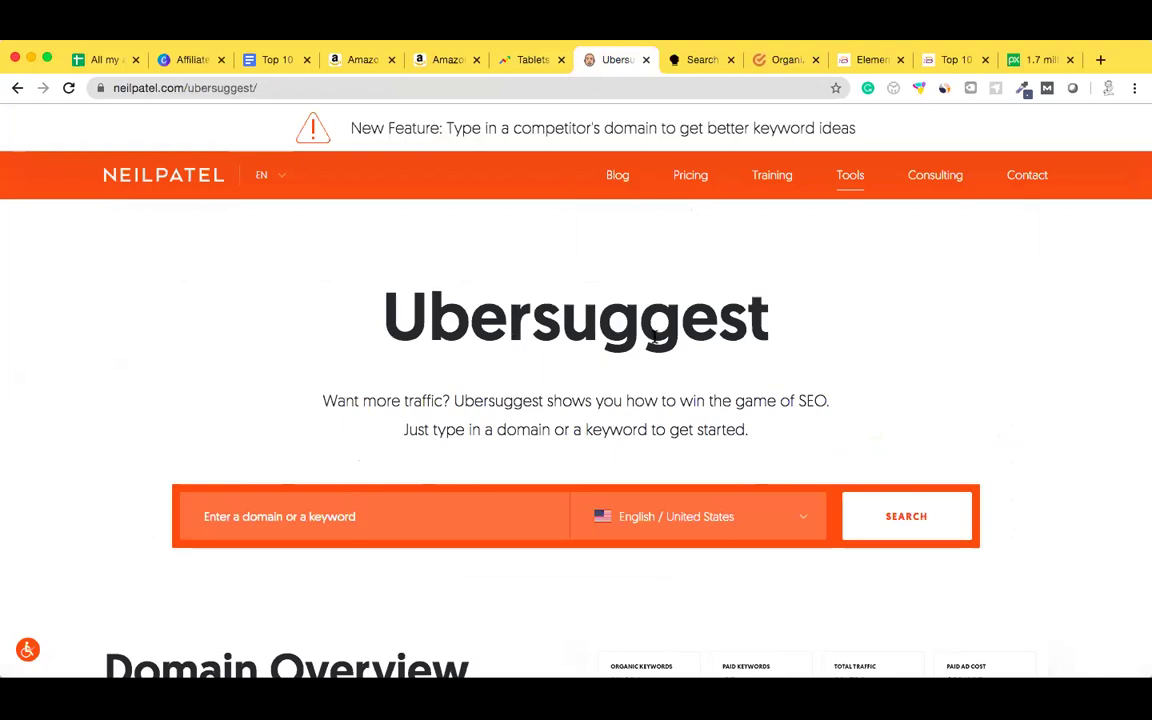
click(362, 517)
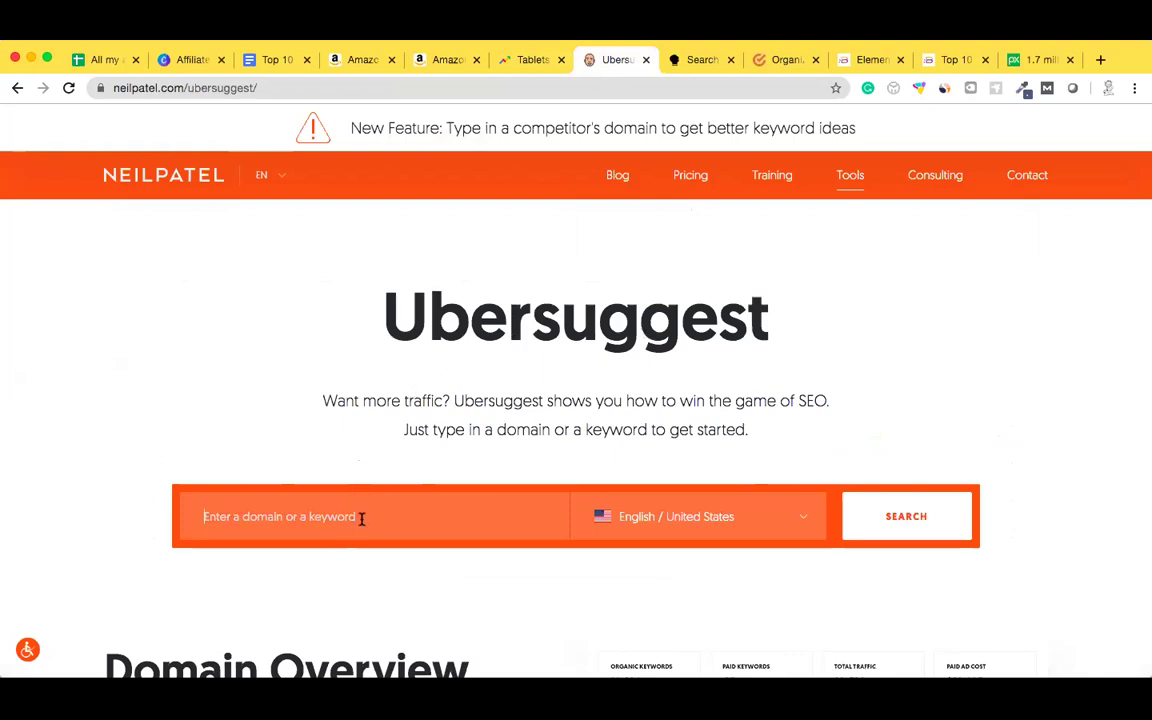
text(tablet)
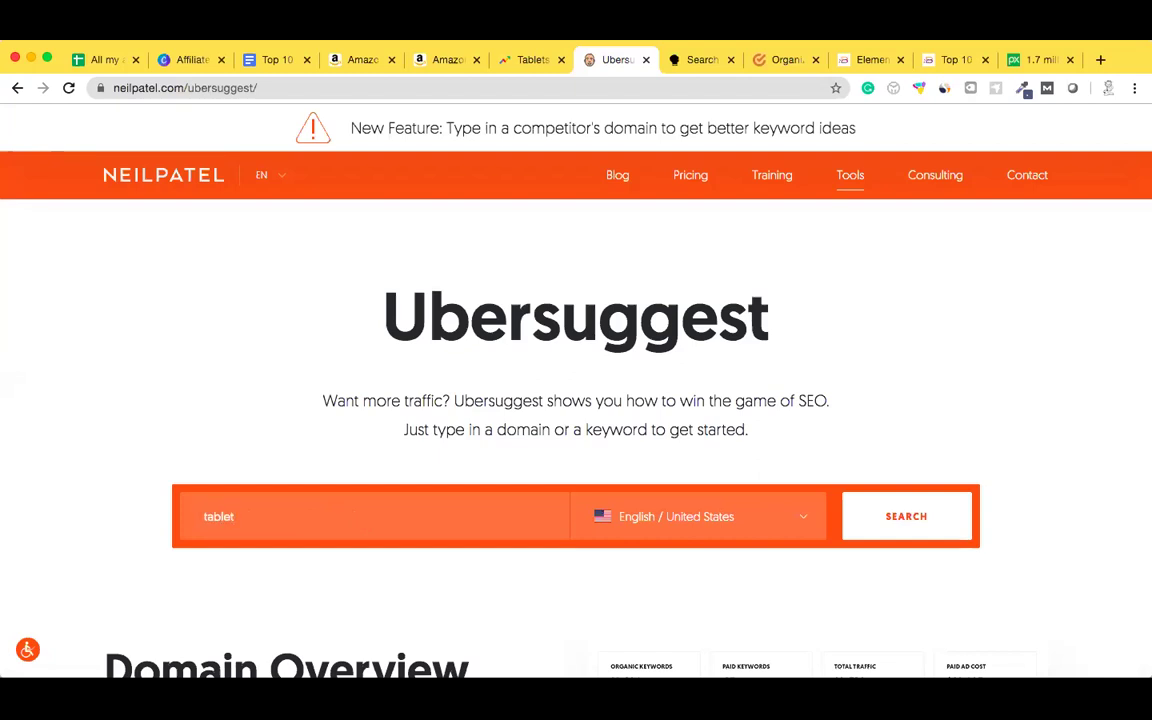
text( computers)
key(Return)
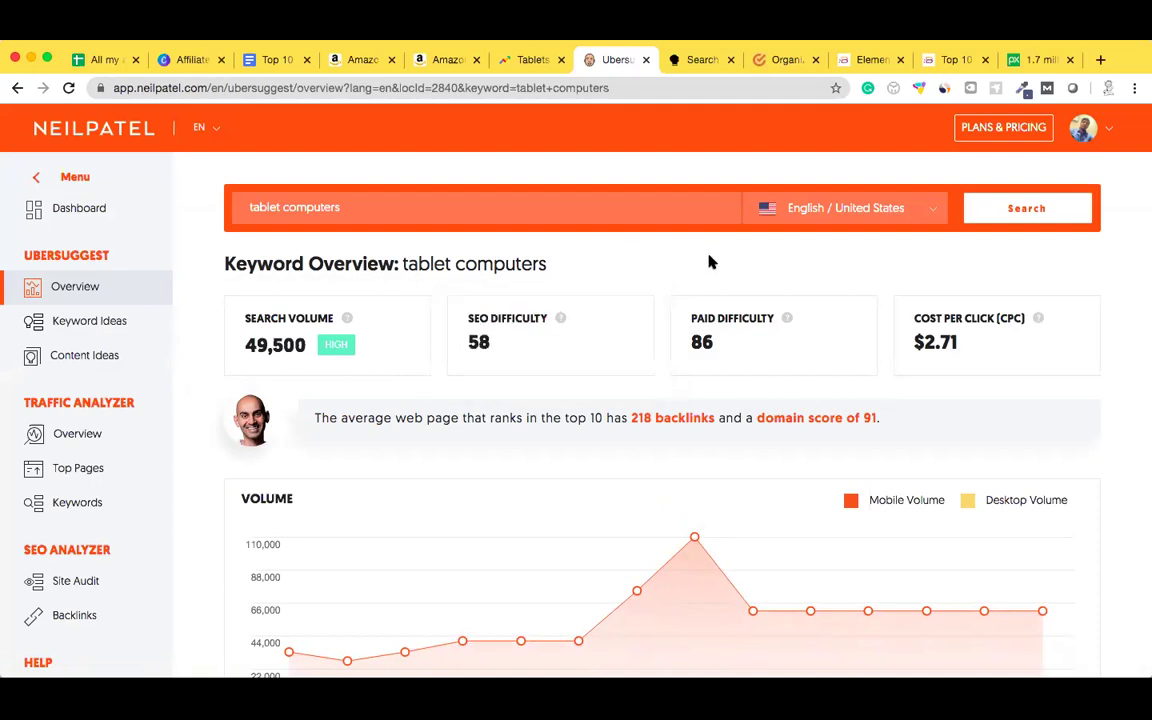
Set the keyword search location to English / India and rerun the search for "tablet computers"
click(874, 212)
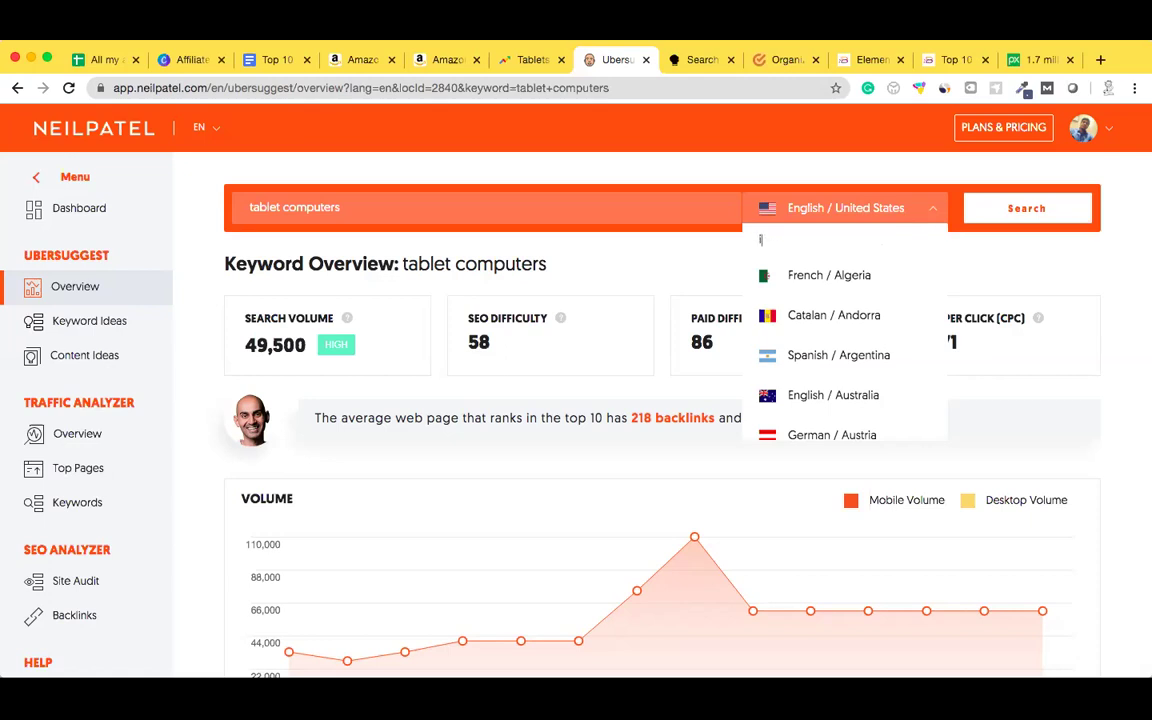
text(india)
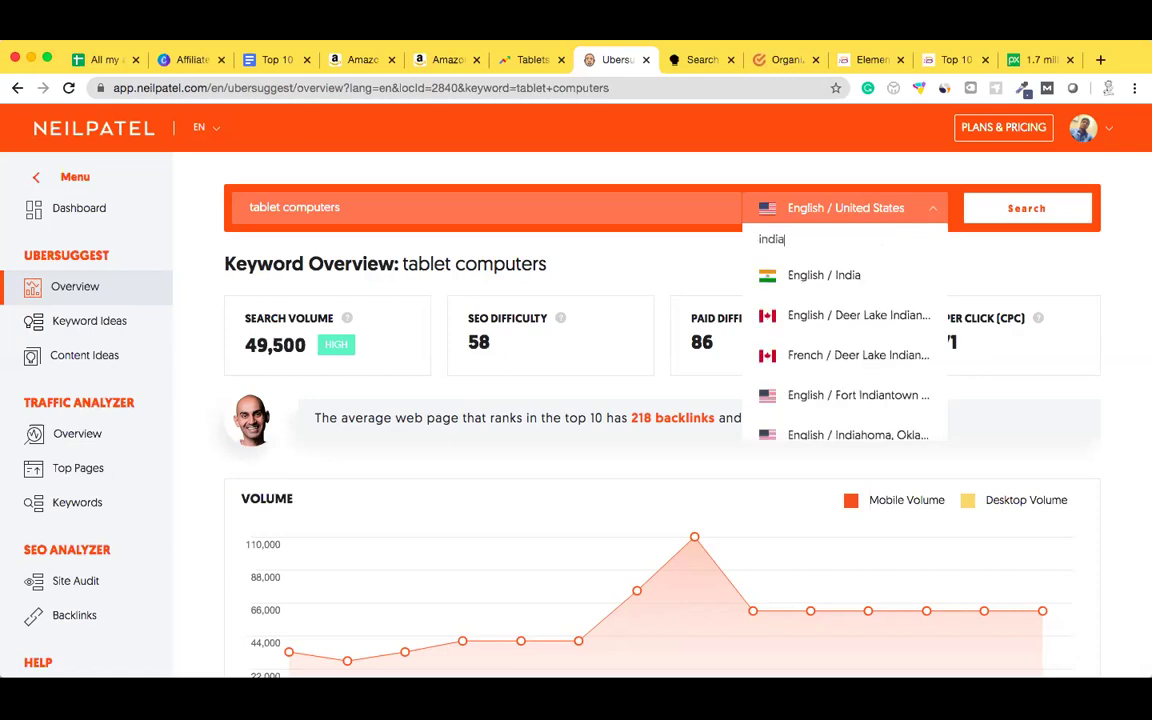
click(872, 280)
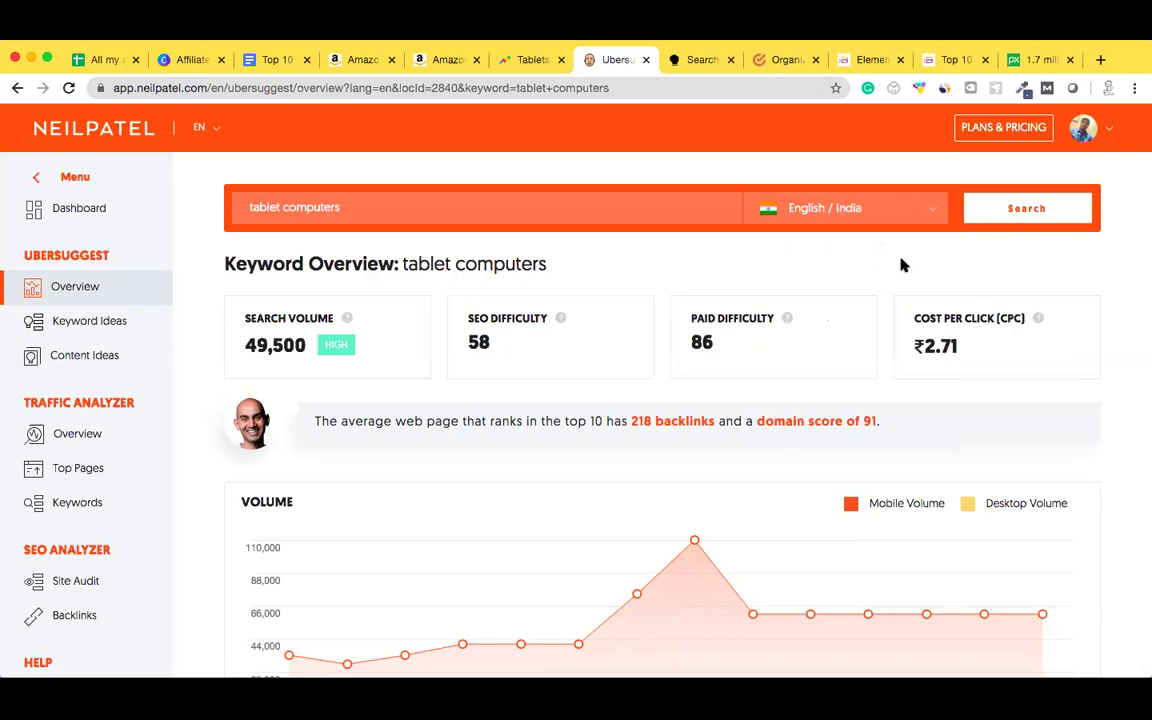
click(1028, 213)
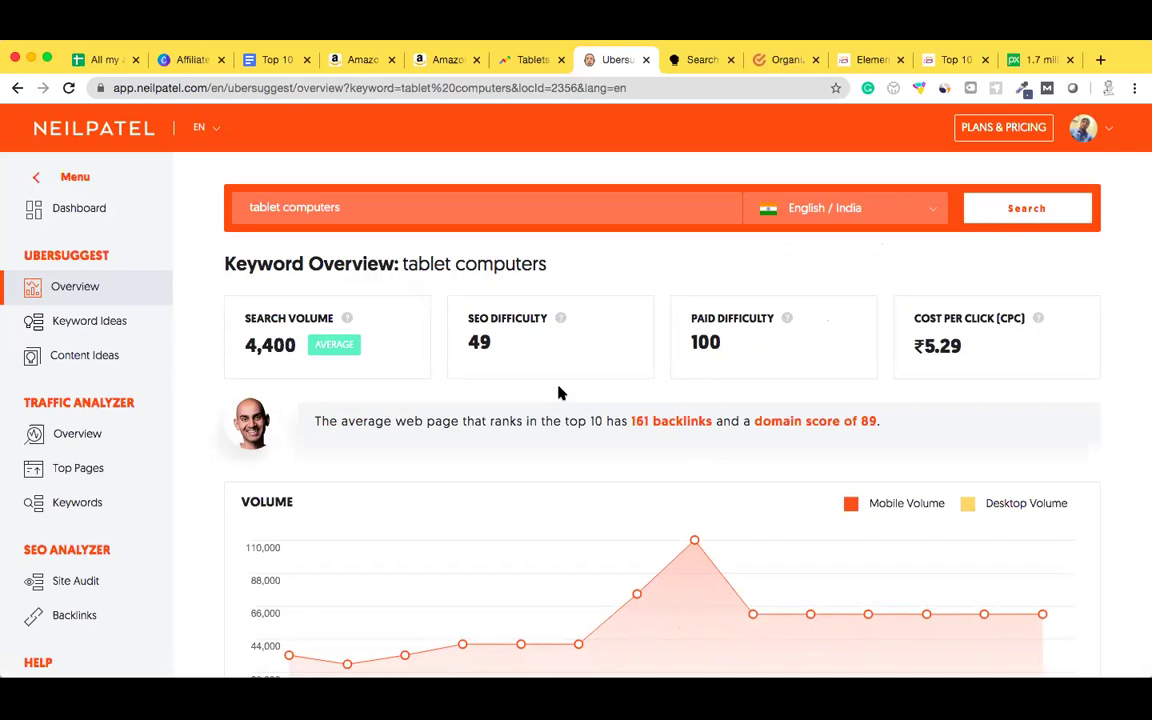
Review the keyword ideas and content ideas listed for "tablet computers" in the keyword overview
scroll(559, 393, down, 5)
scroll(559, 393, down, 3)
scroll(559, 393, down, 1)
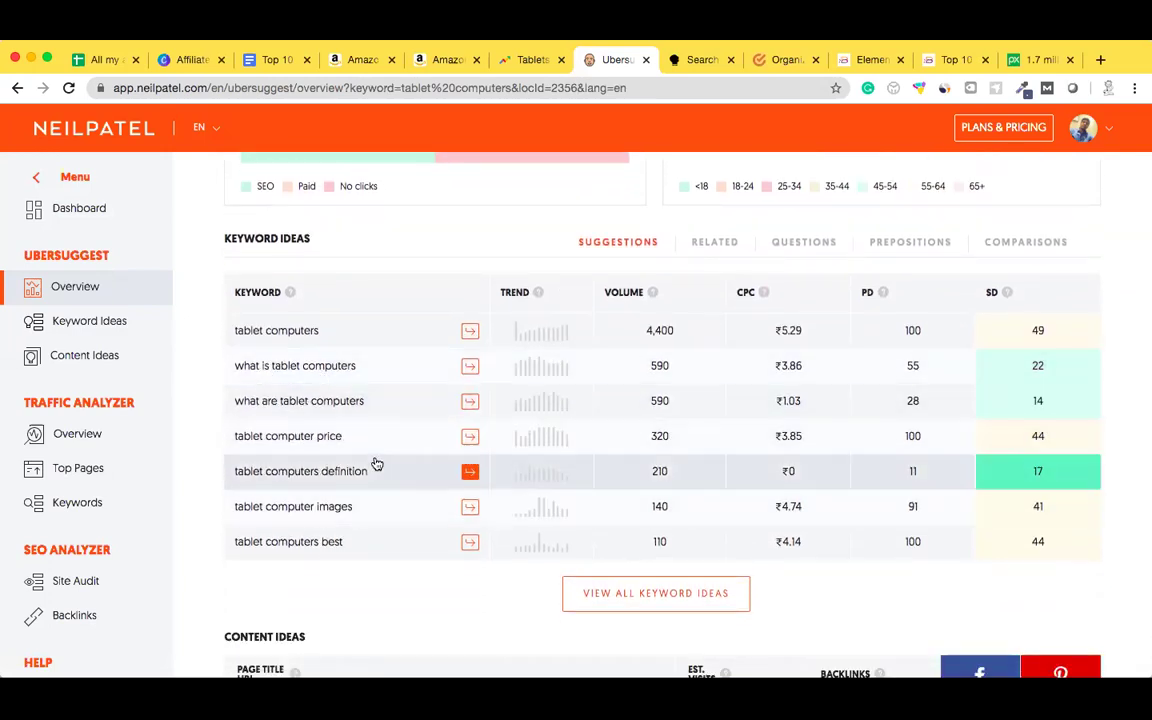
scroll(375, 463, down, 1)
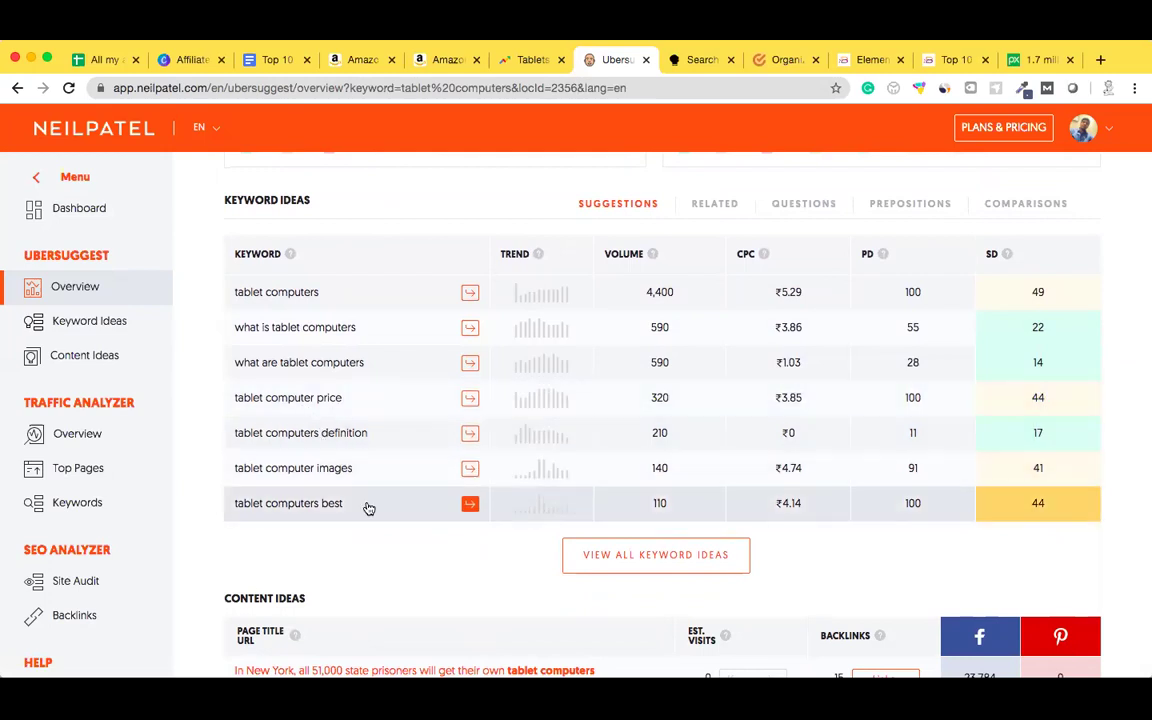
scroll(368, 509, down, 5)
scroll(368, 509, down, 3)
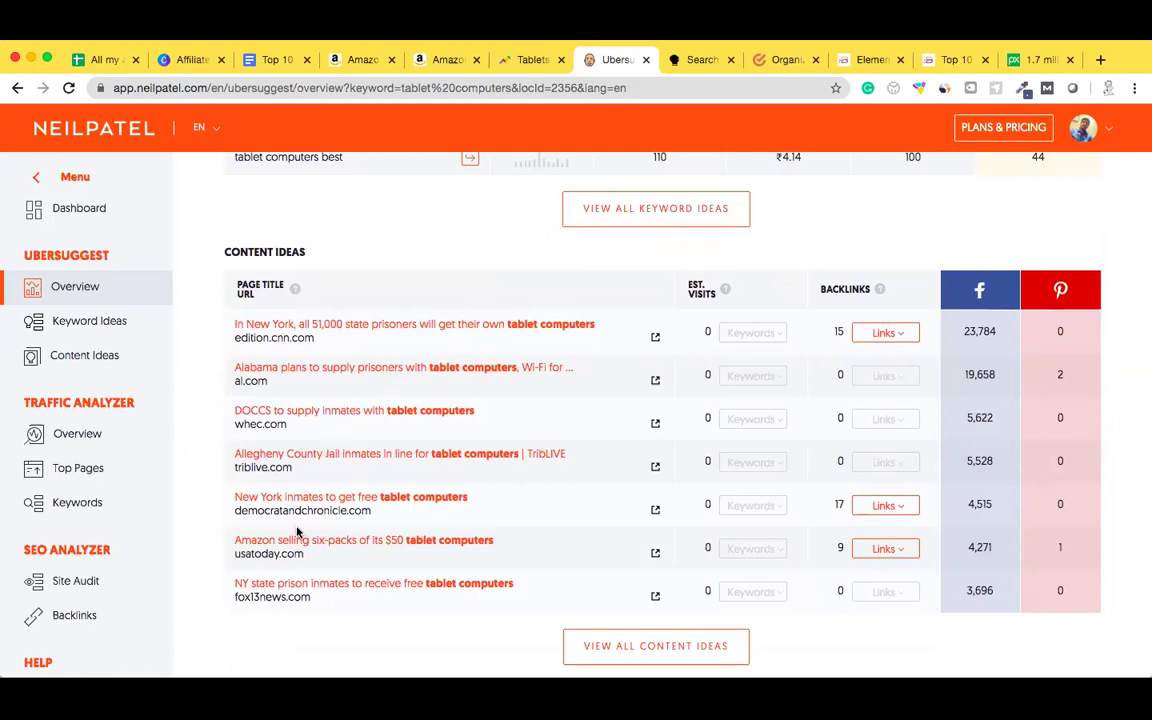
scroll(397, 594, down, 1)
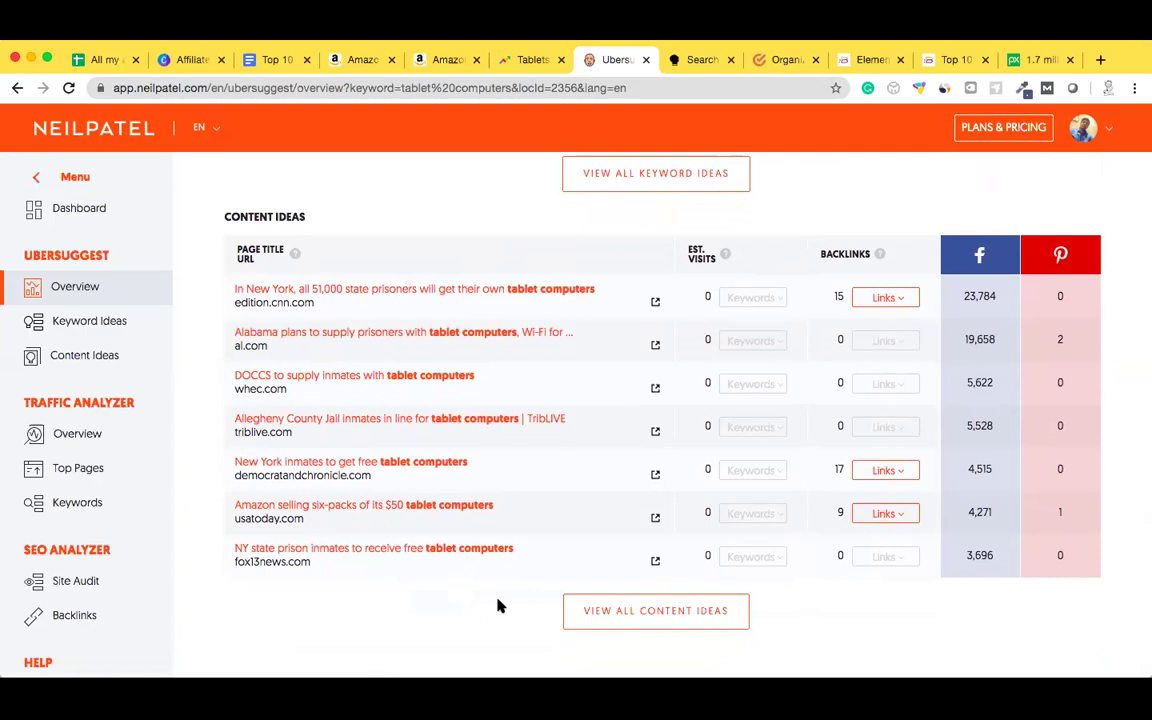
scroll(500, 605, up, 3)
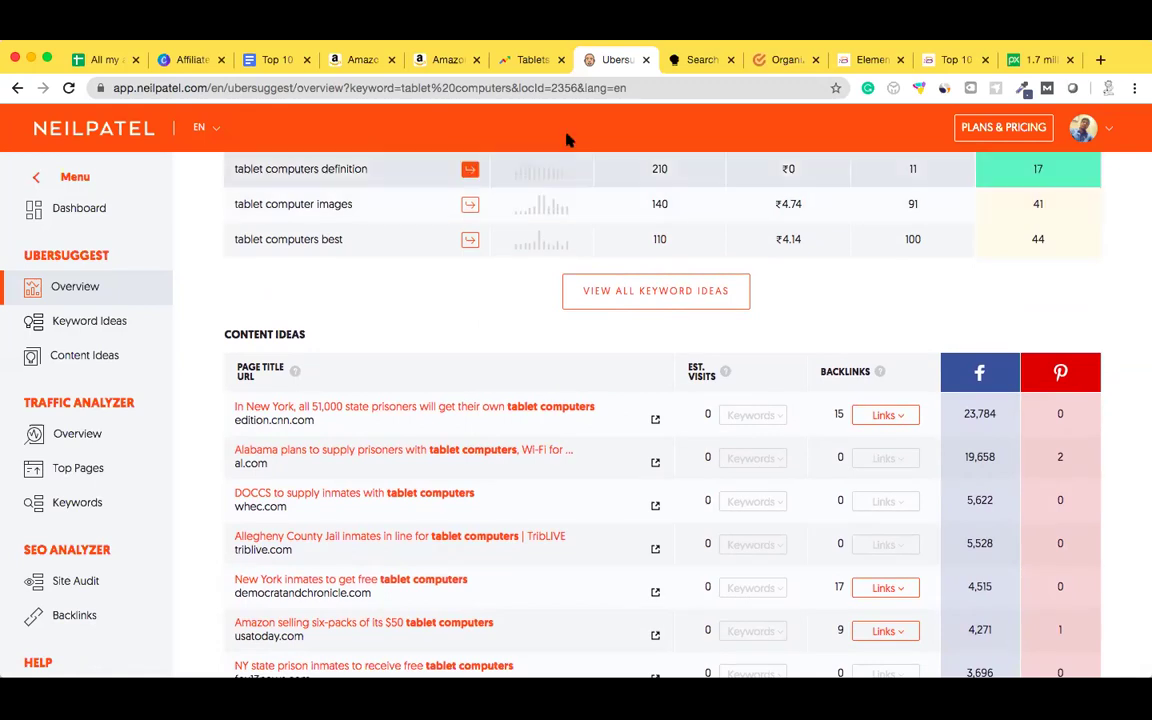
Switch to AnswerThePublic and run a search for "tablet computers" with United Kingdom and English
click(683, 64)
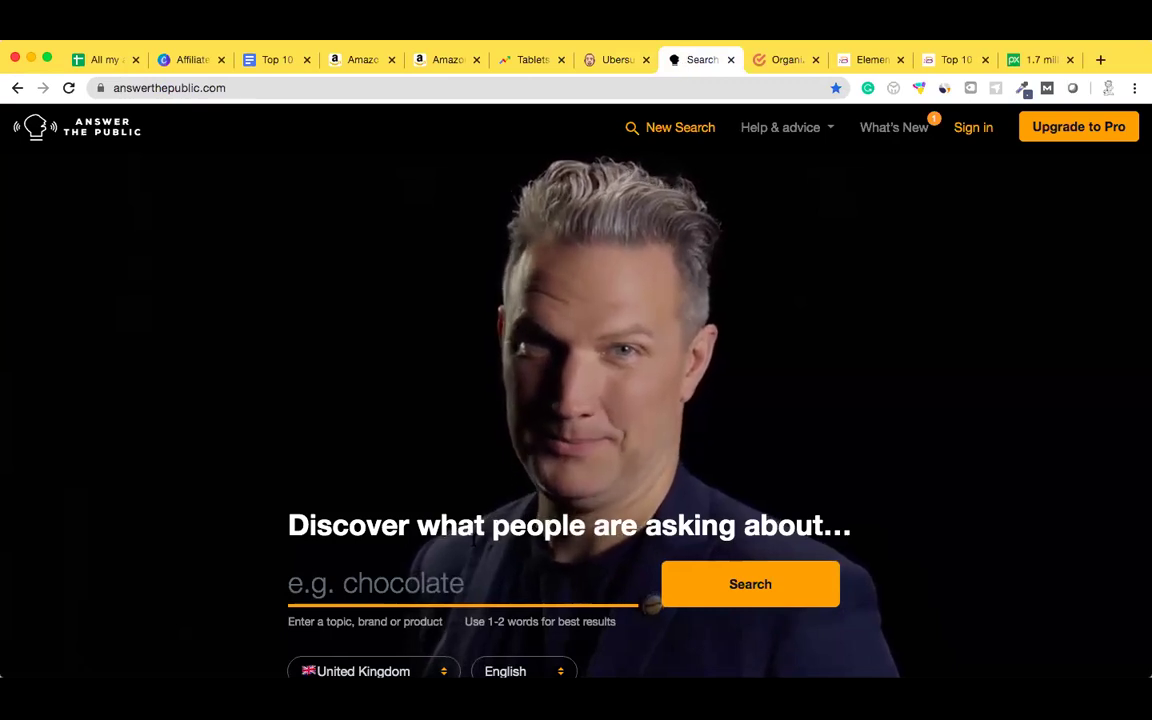
click(400, 583)
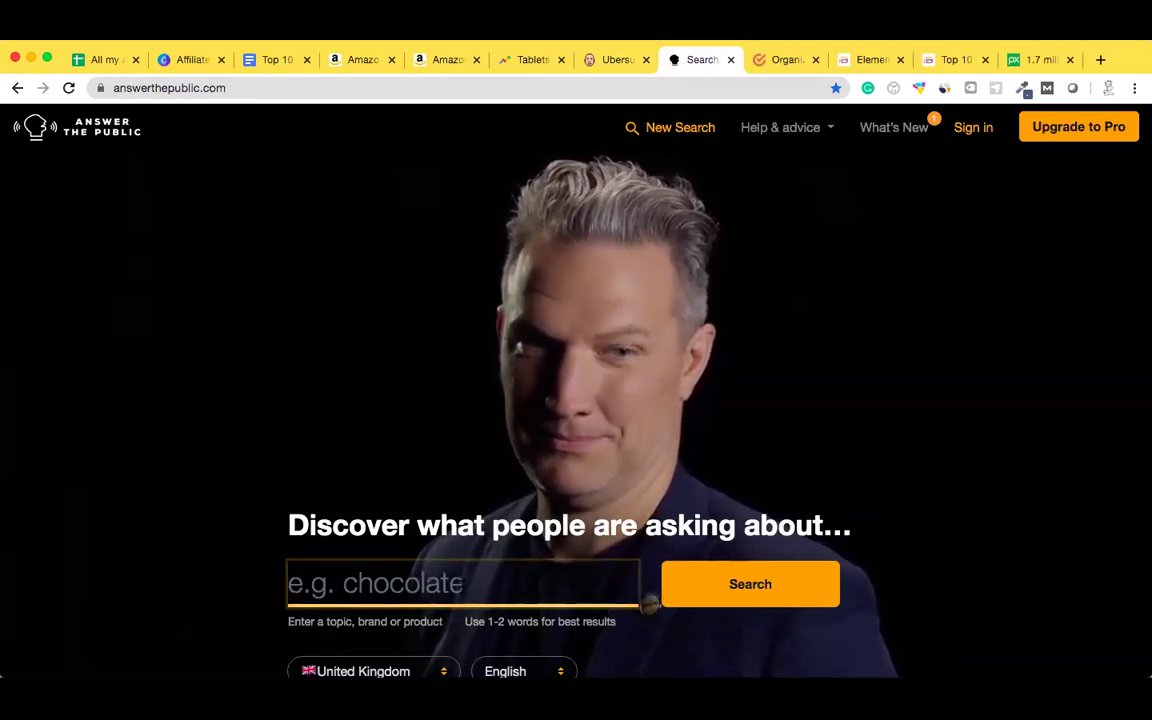
text(ta)
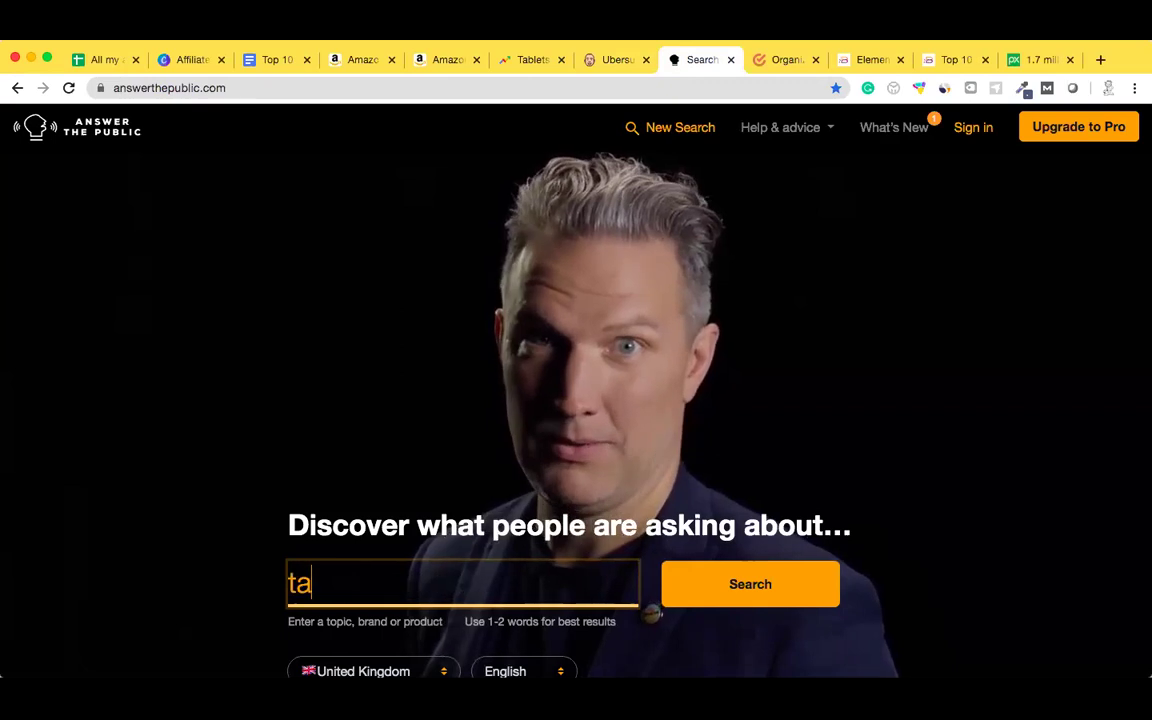
text(blet comp)
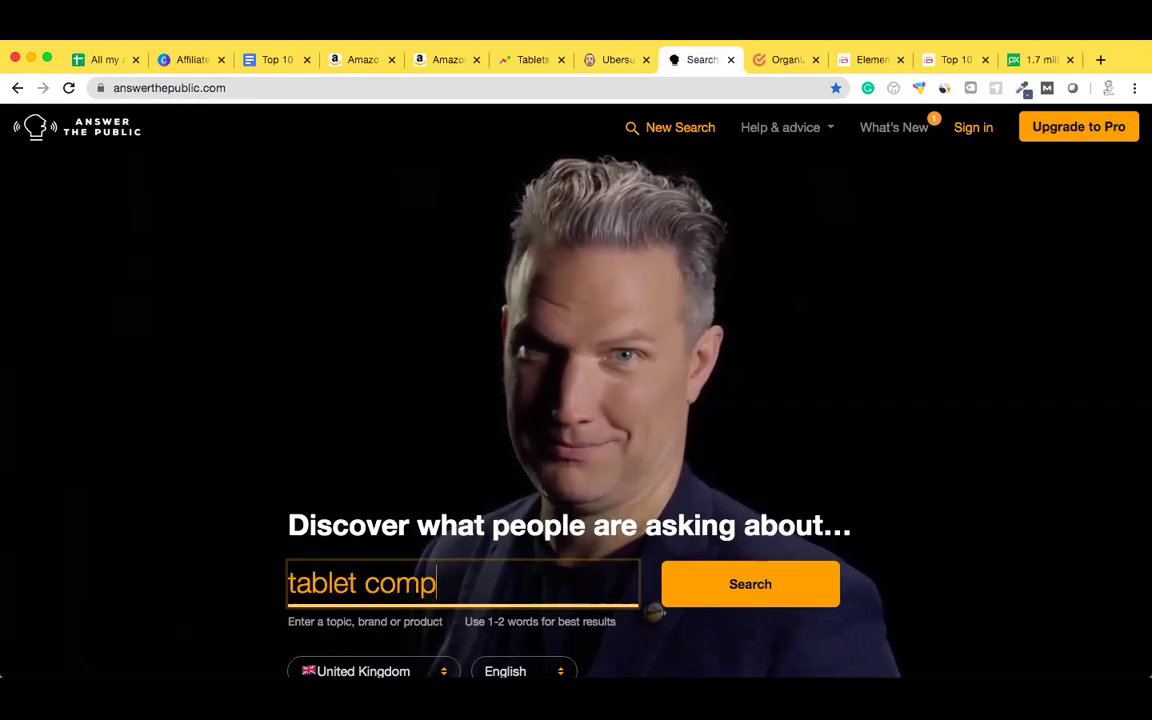
text(uters)
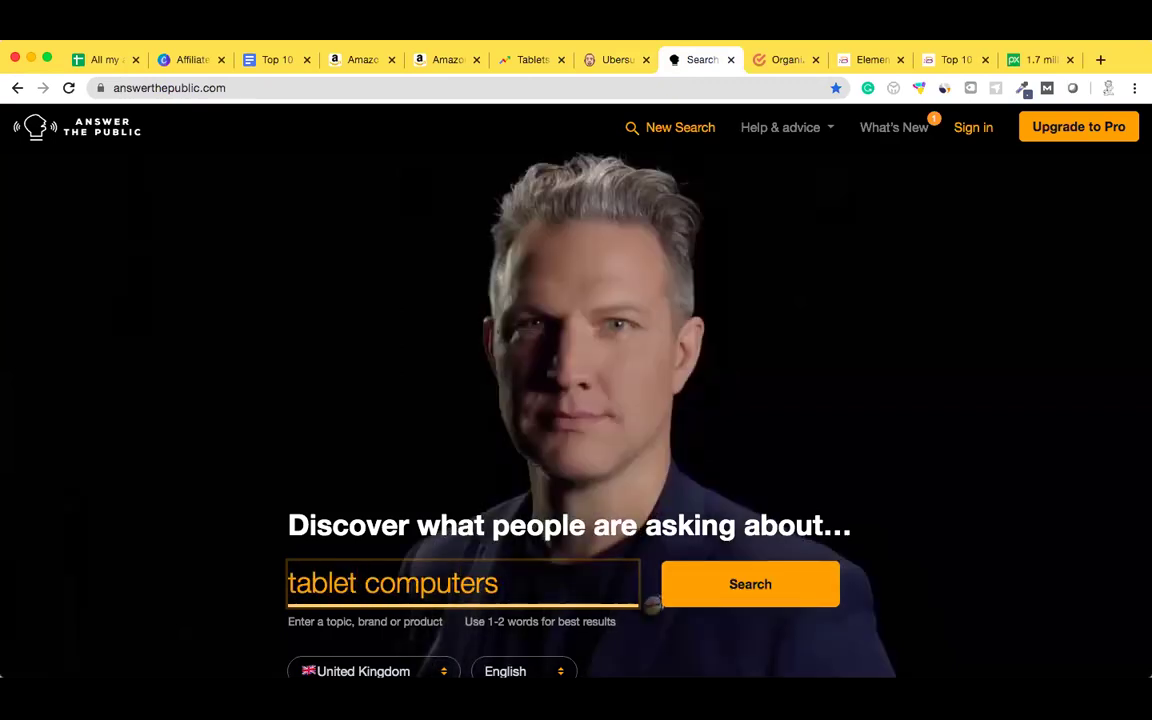
key(Return)
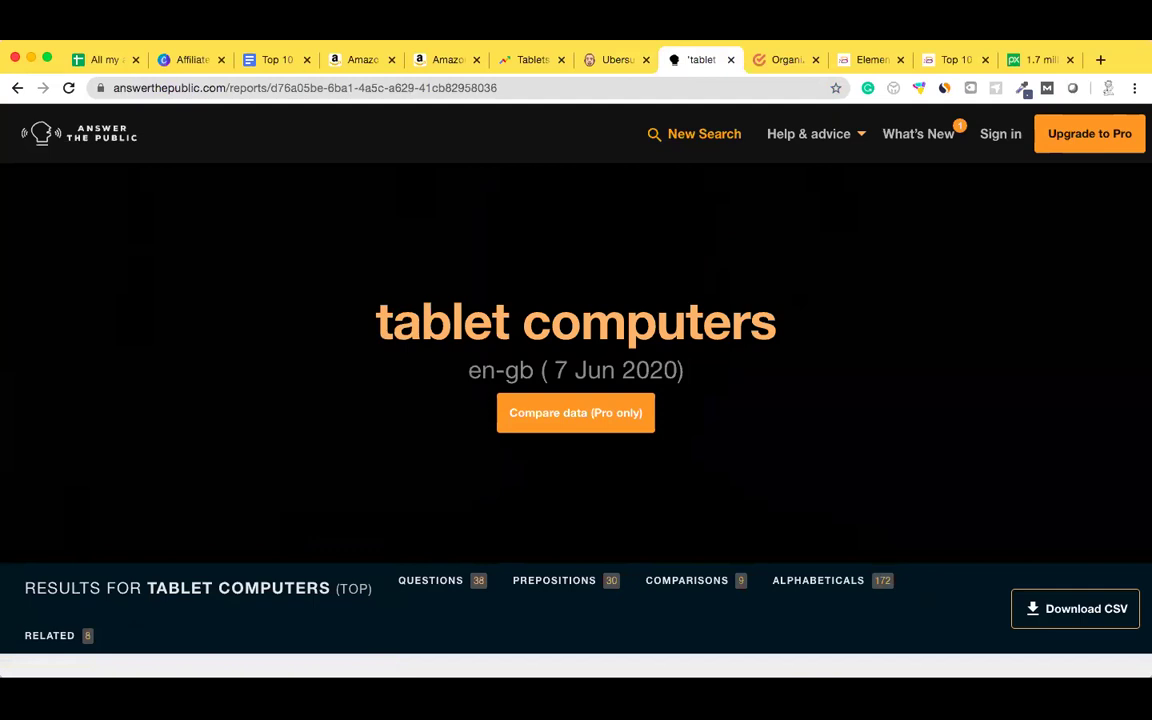
Show the tablet computers questions as a data list and read through the question groups from "are" to "will"
scroll(389, 511, down, 10)
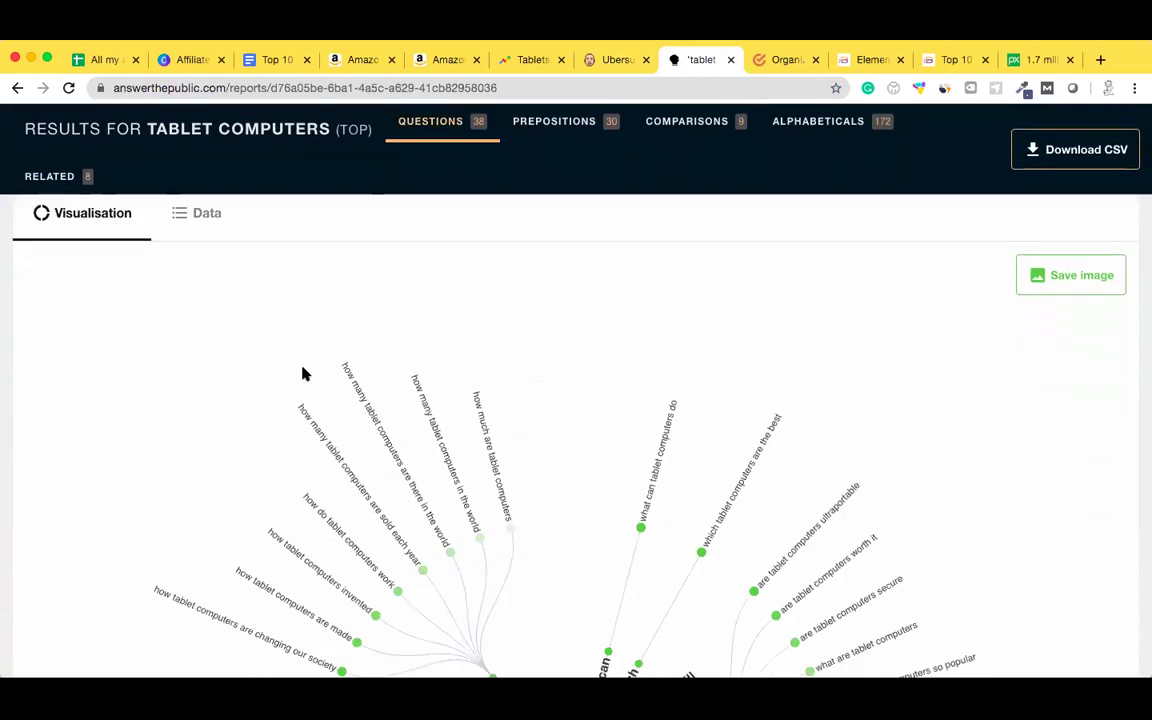
click(203, 222)
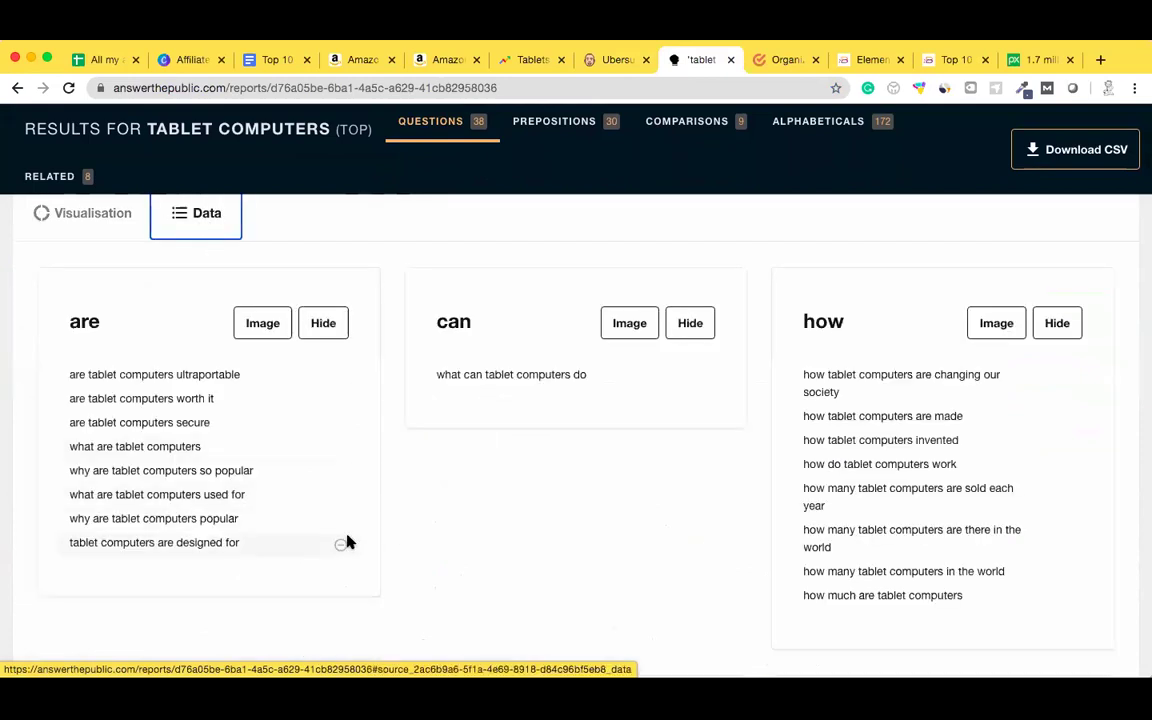
scroll(347, 541, down, 1)
scroll(347, 540, up, 1)
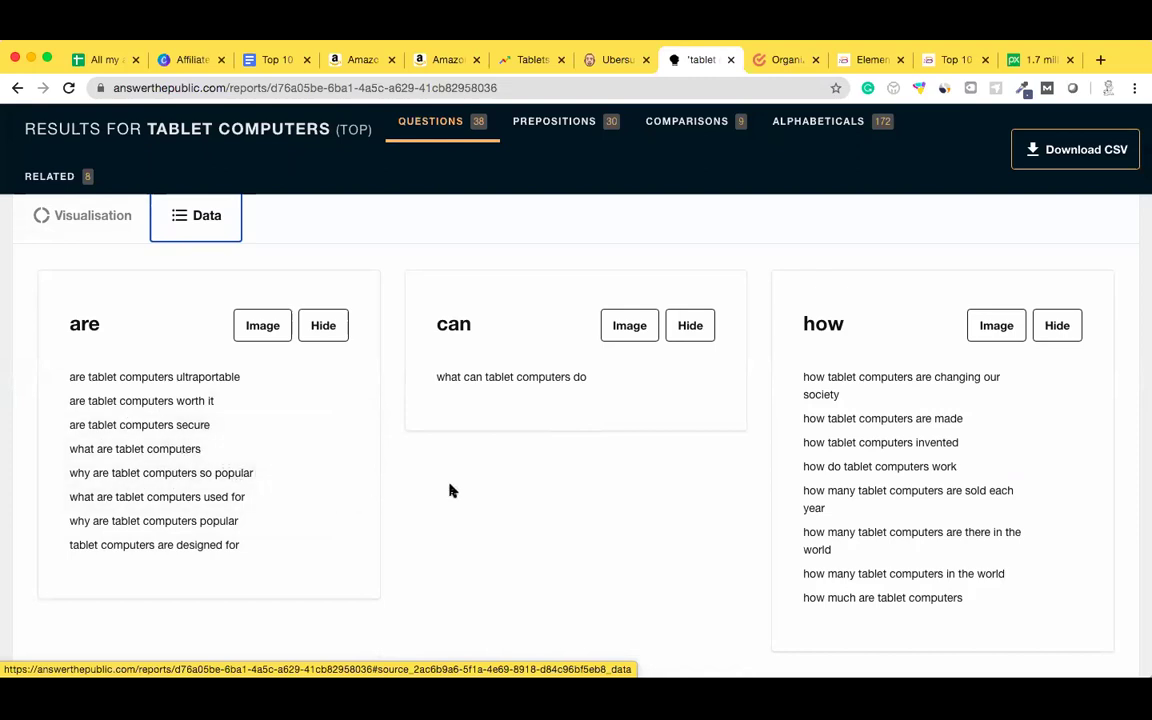
scroll(979, 525, down, 5)
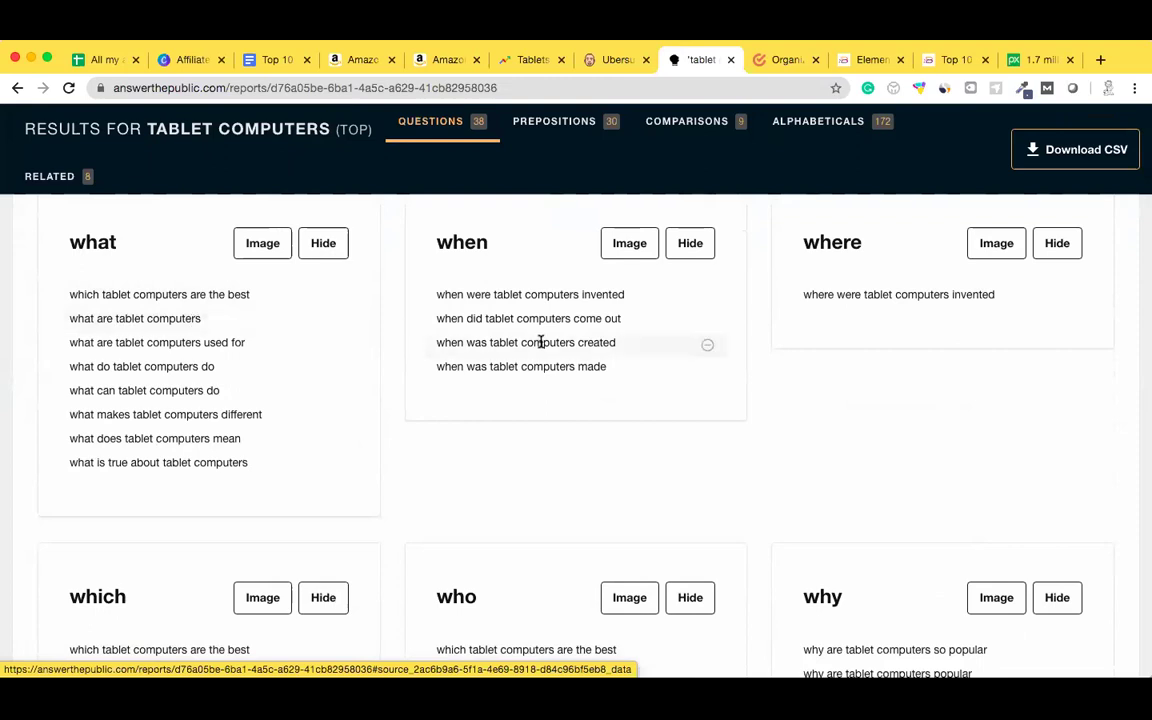
scroll(581, 476, down, 3)
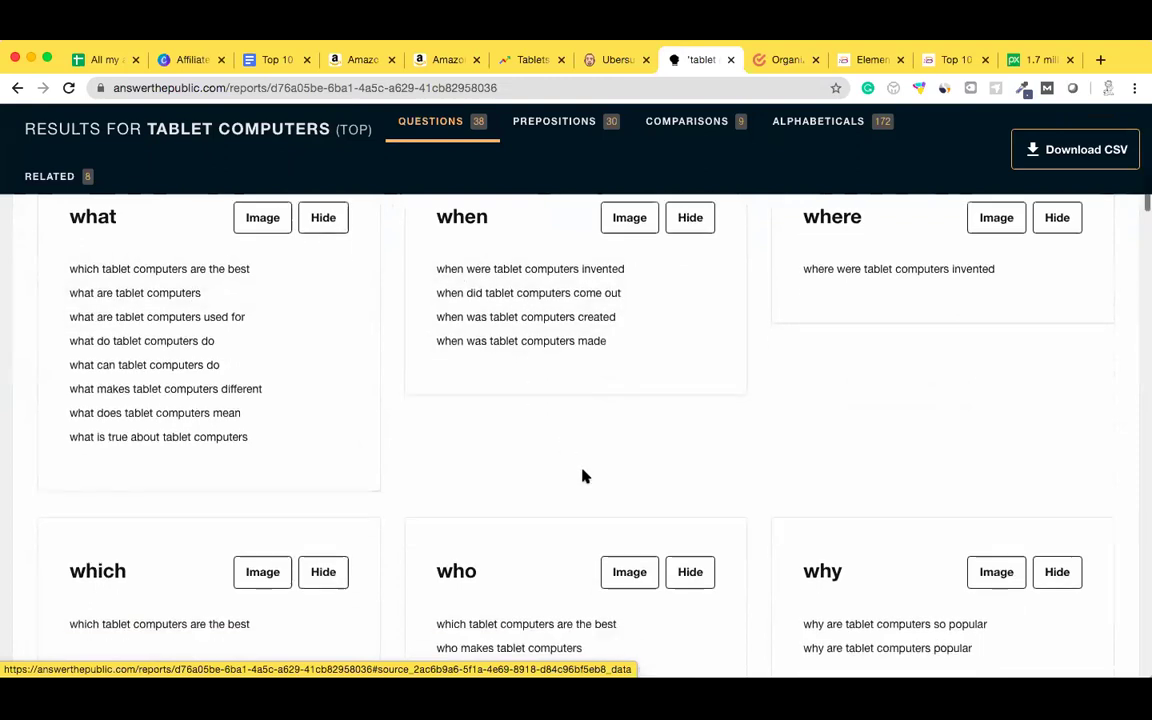
scroll(585, 476, down, 3)
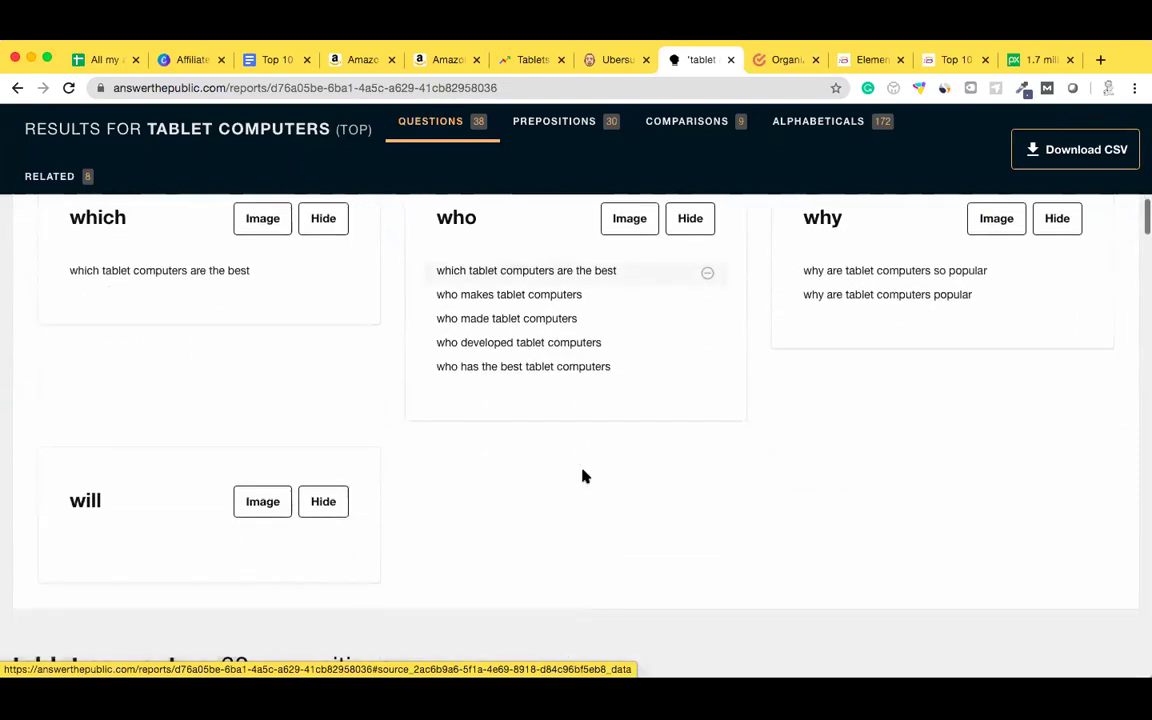
scroll(585, 476, up, 2)
scroll(585, 476, up, 6)
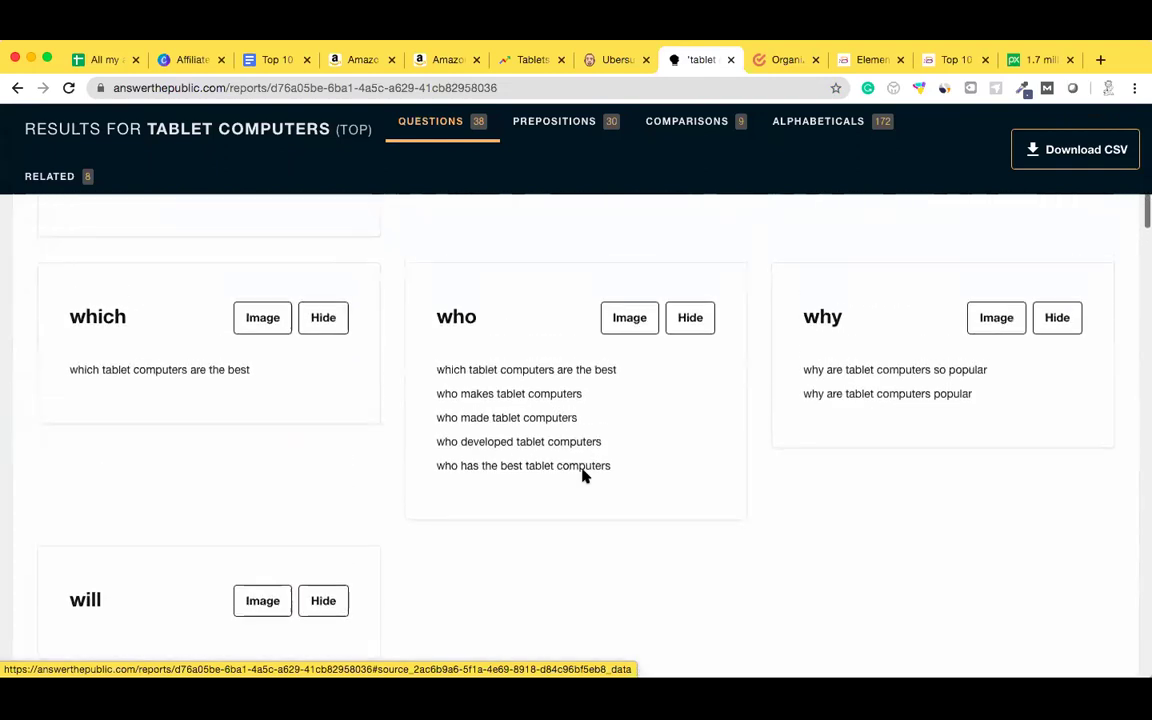
scroll(582, 470, up, 10)
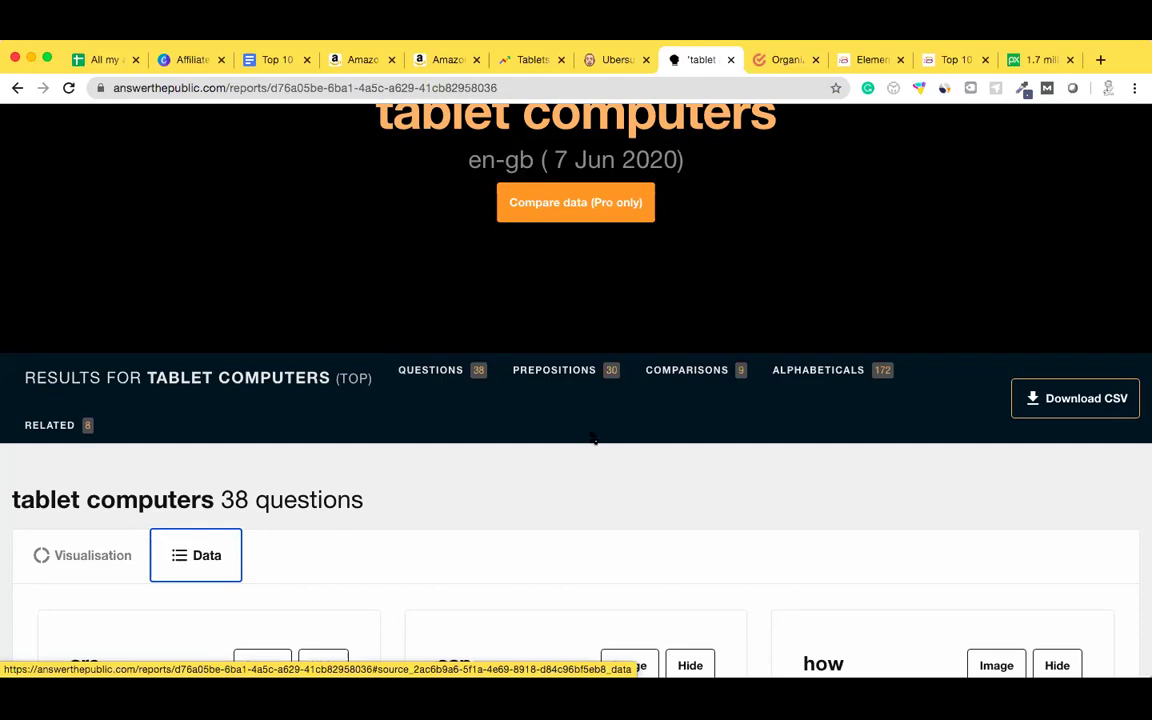
Switch to the CoSchedule site and open its Headline Analyzer tool
click(777, 68)
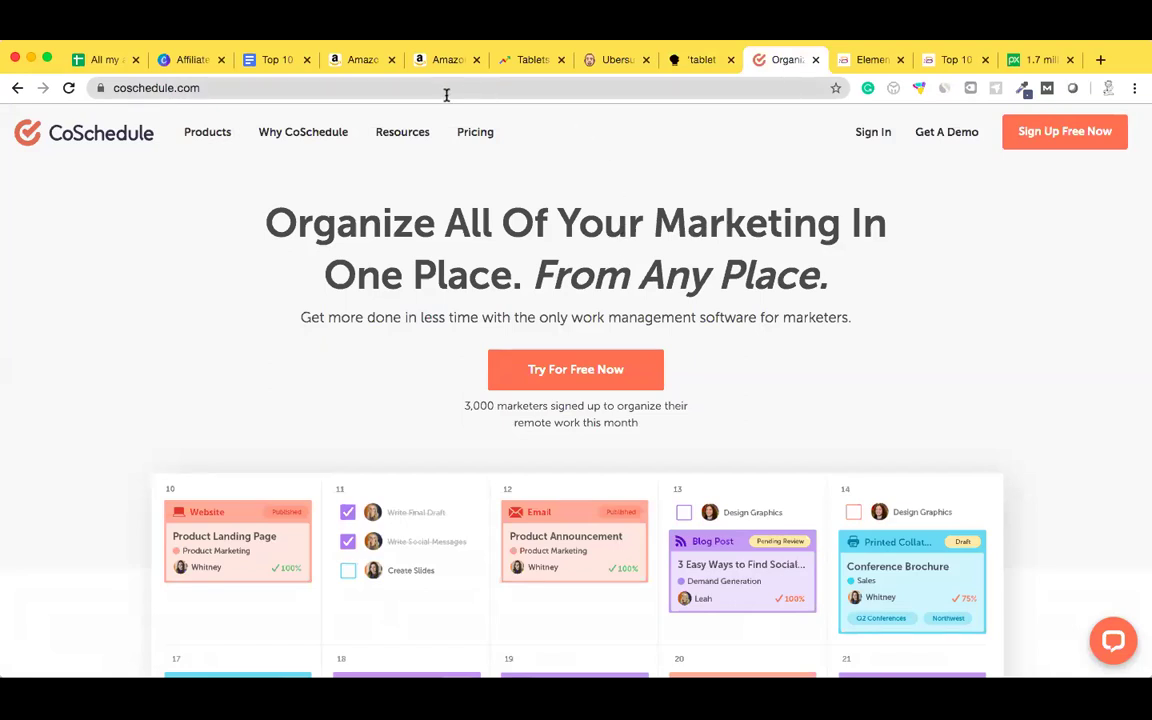
mouse_move(402, 134)
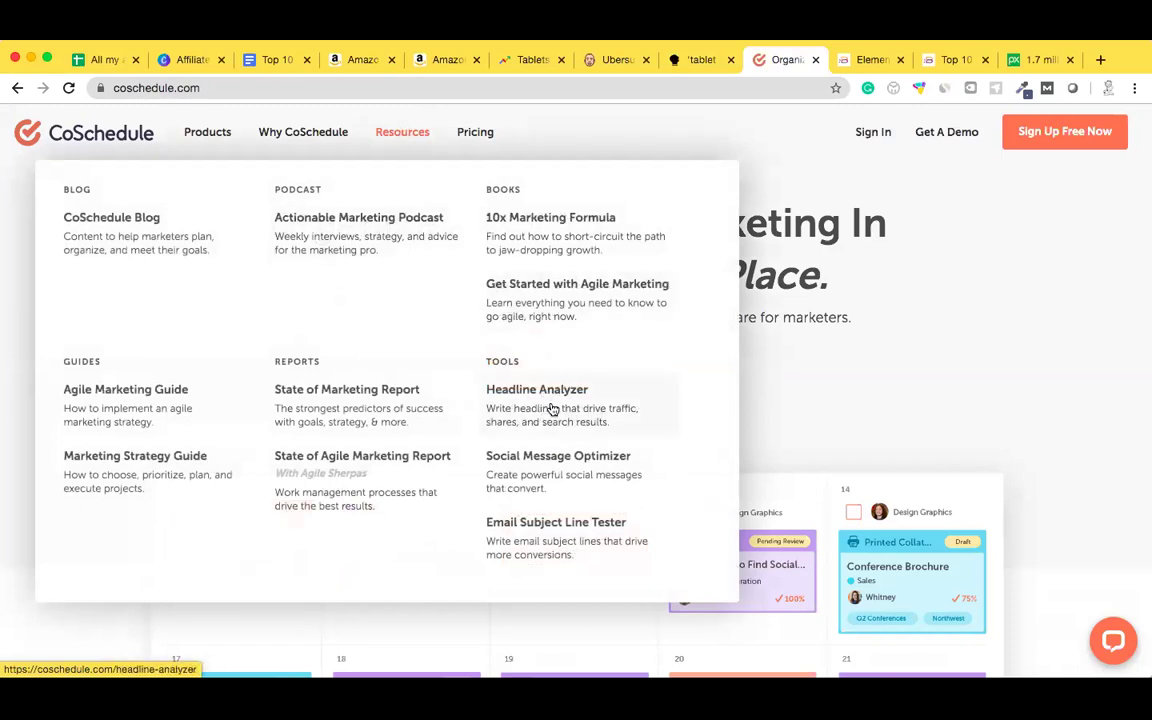
click(606, 408)
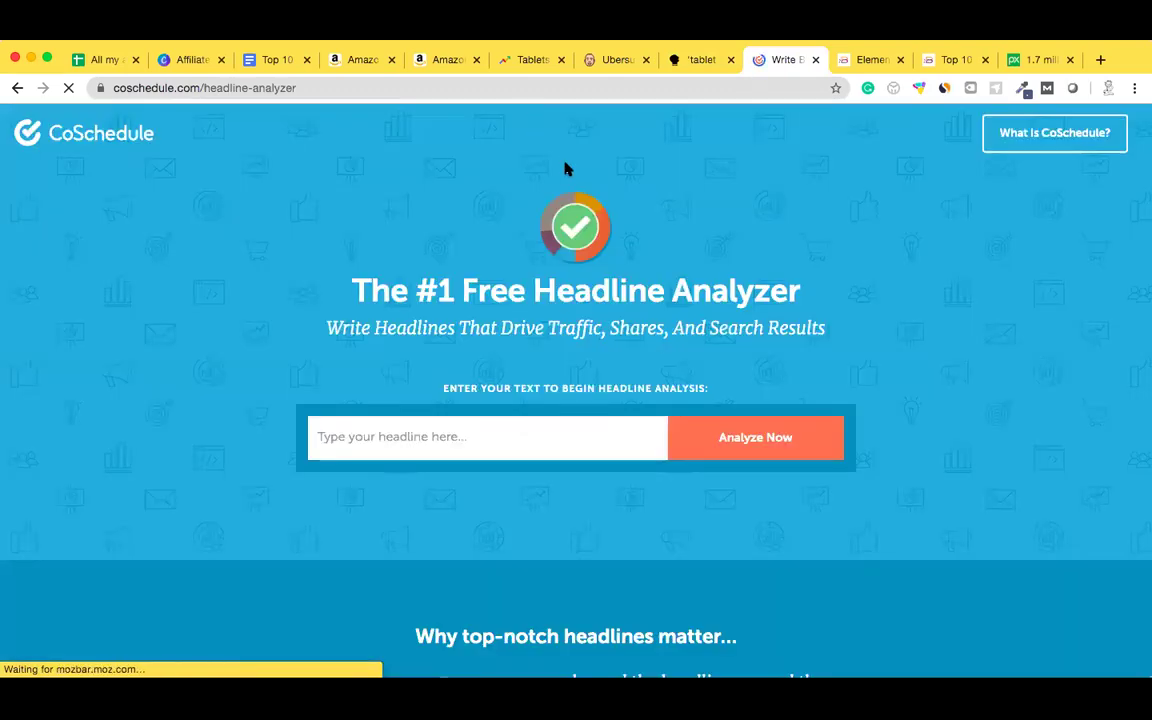
Analyze the headline "Top 10 Tablet Computers to buy"
click(494, 439)
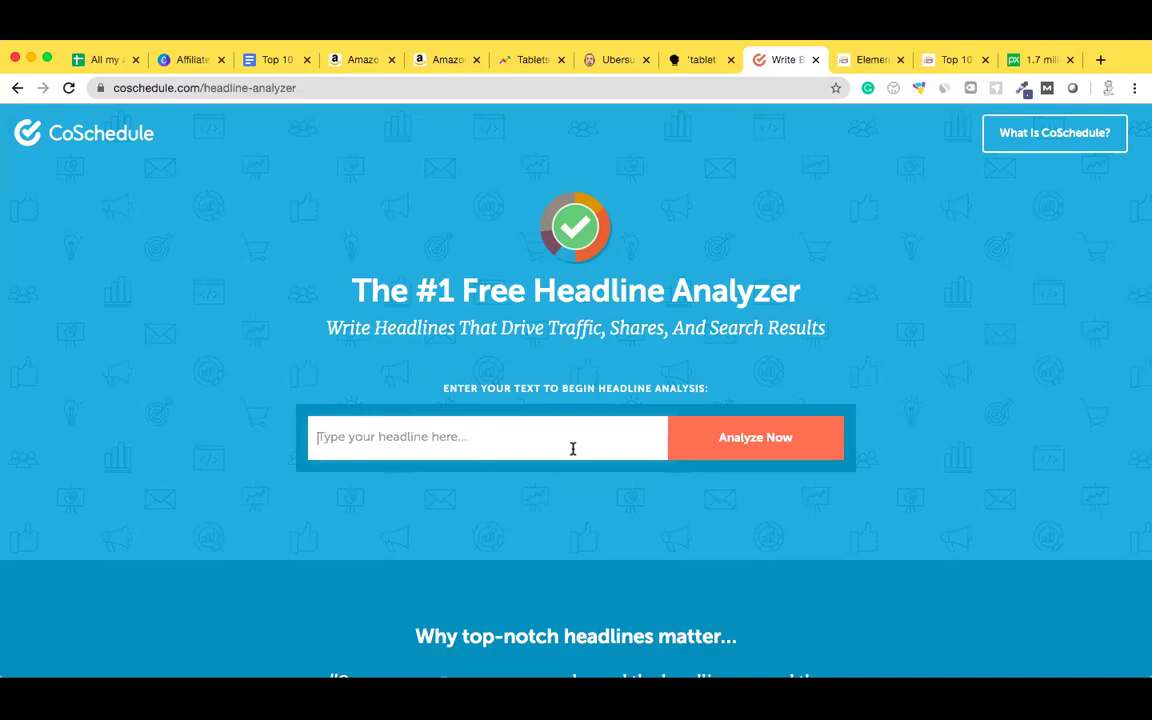
text(Top 10 Tablet Com)
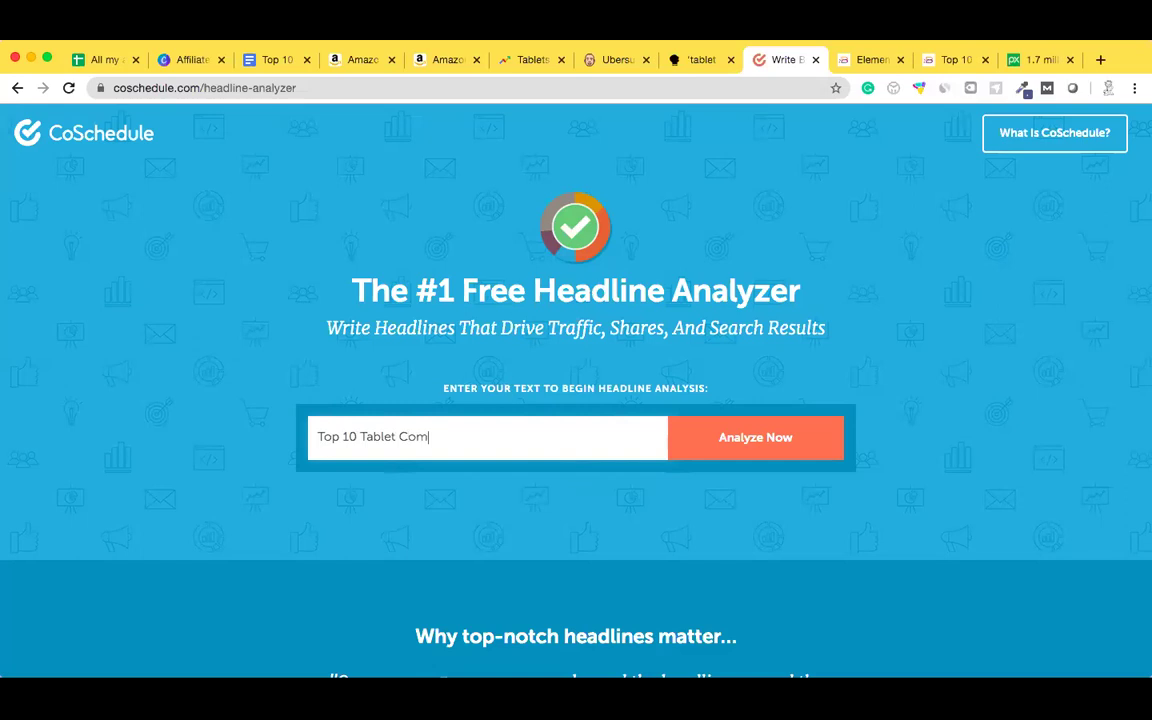
text(puters to buy)
click(787, 442)
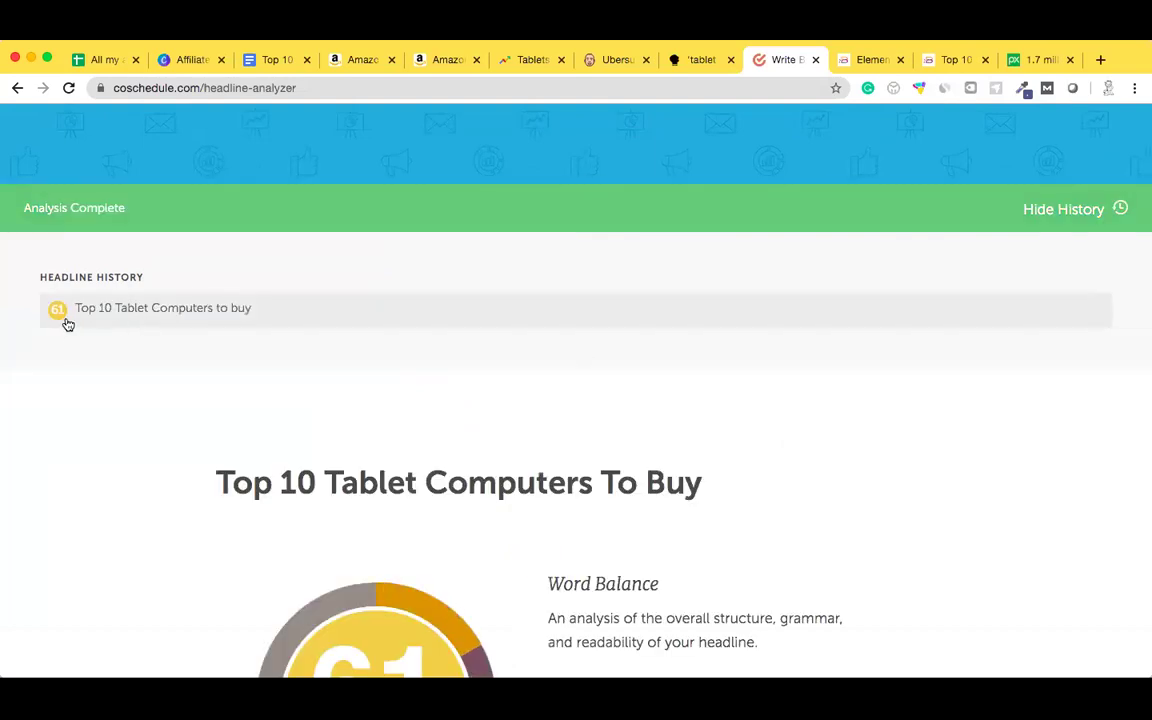
Examine the headline's score and its word balance for common, uncommon, emotional and power words
scroll(73, 369, down, 2)
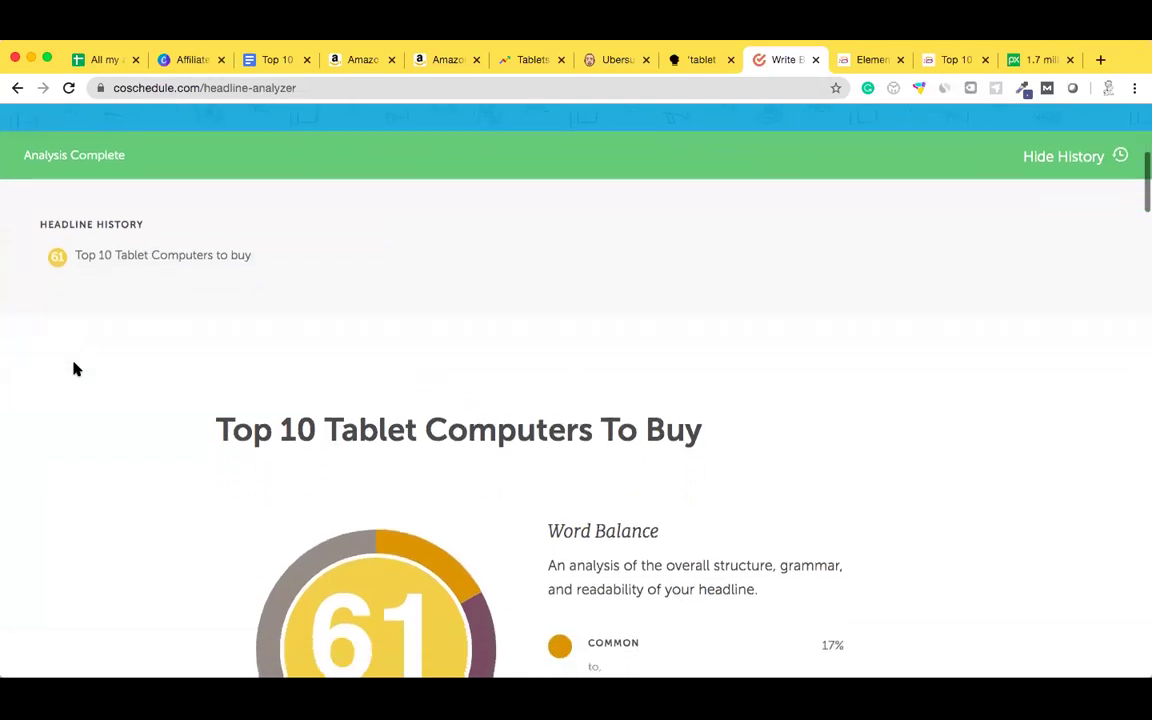
scroll(73, 369, down, 4)
scroll(73, 369, down, 2)
mouse_move(671, 369)
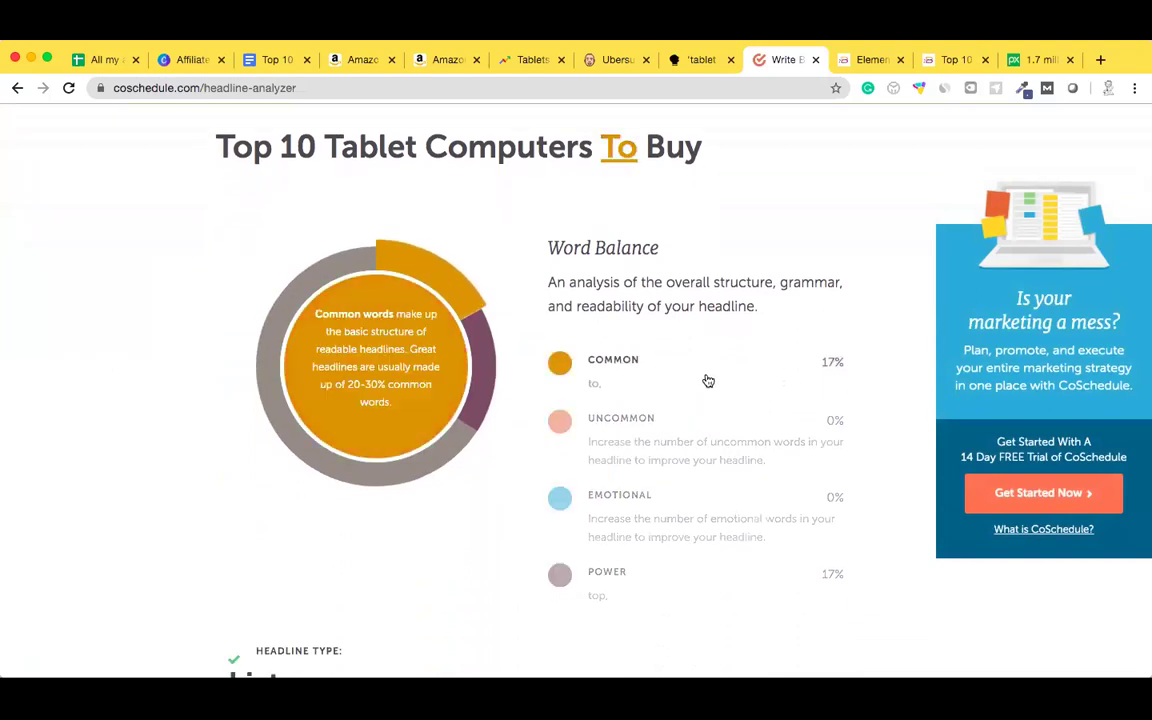
mouse_move(716, 470)
mouse_move(712, 517)
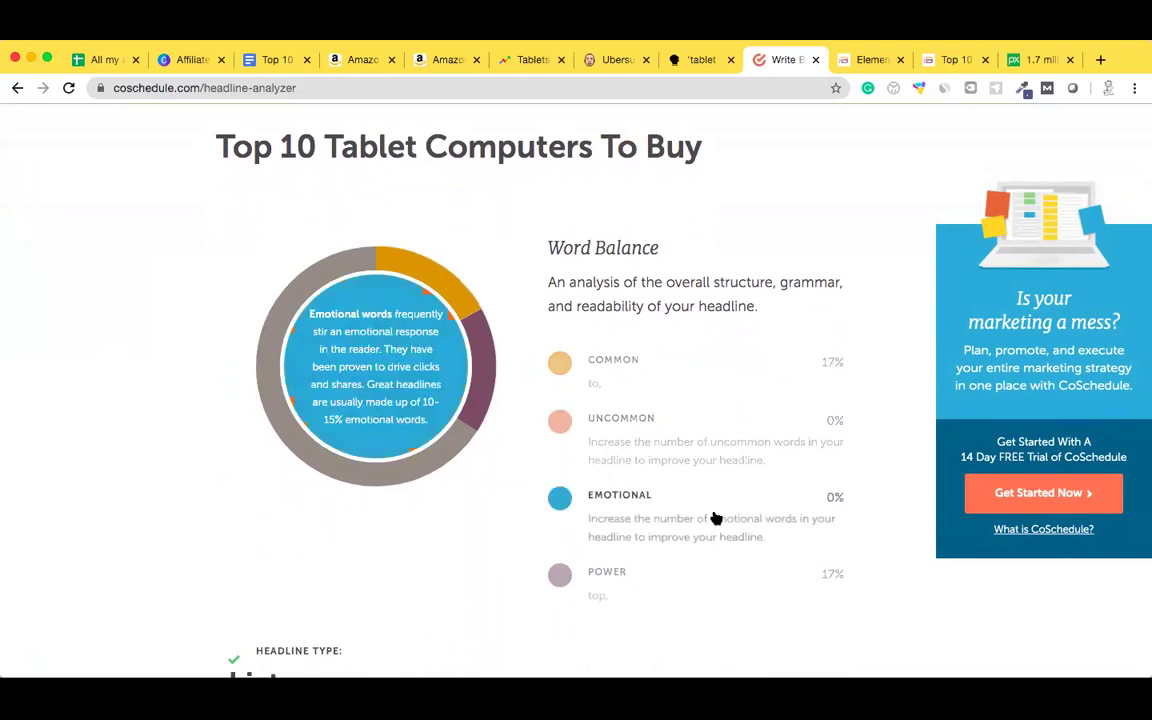
mouse_move(715, 596)
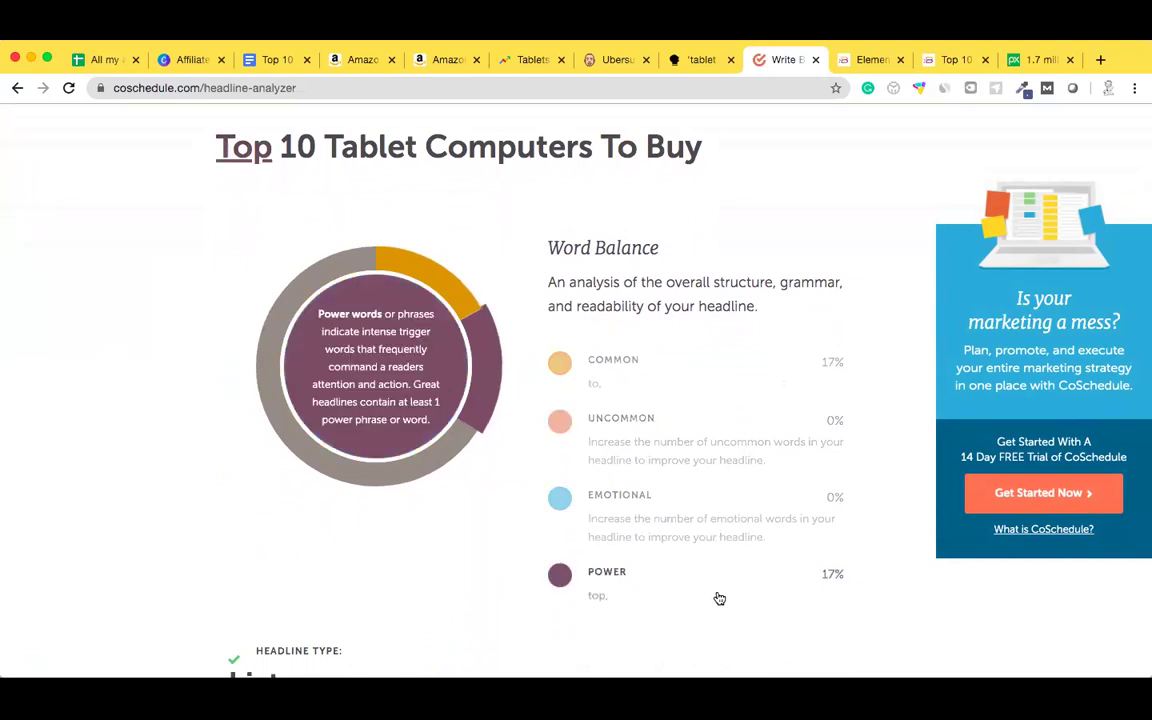
scroll(719, 598, down, 1)
scroll(719, 598, down, 1)
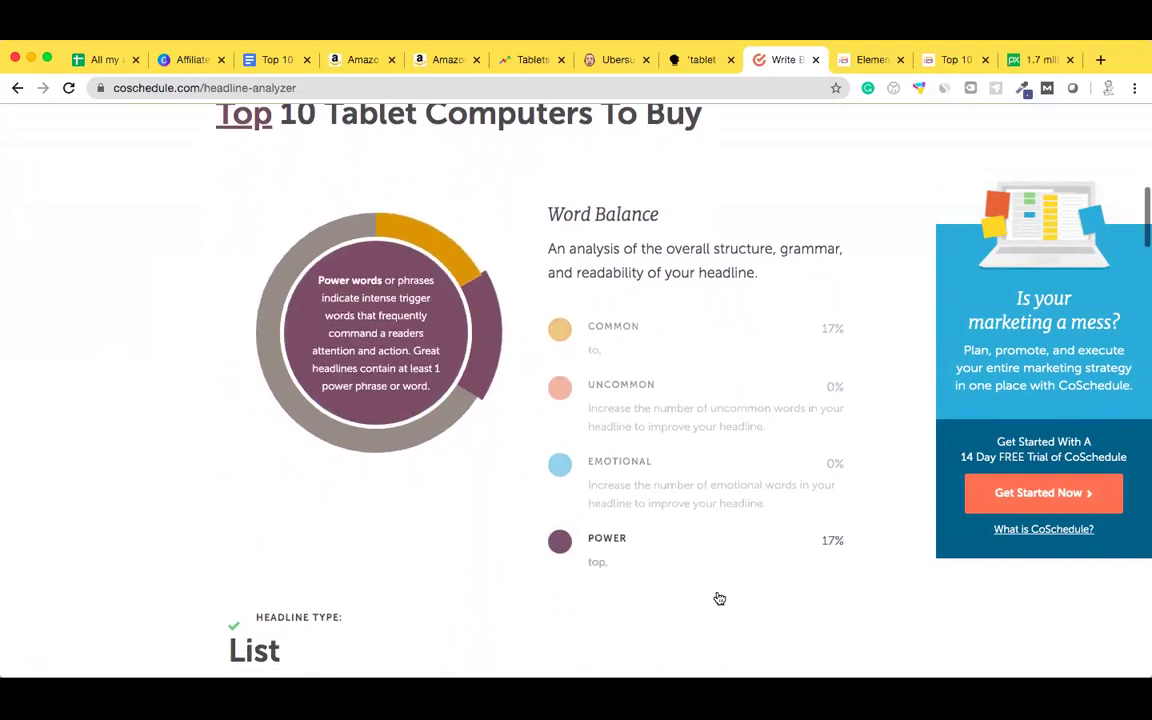
Examine the headline type, headline tips and length analysis of the analyzed headline
scroll(717, 597, down, 2)
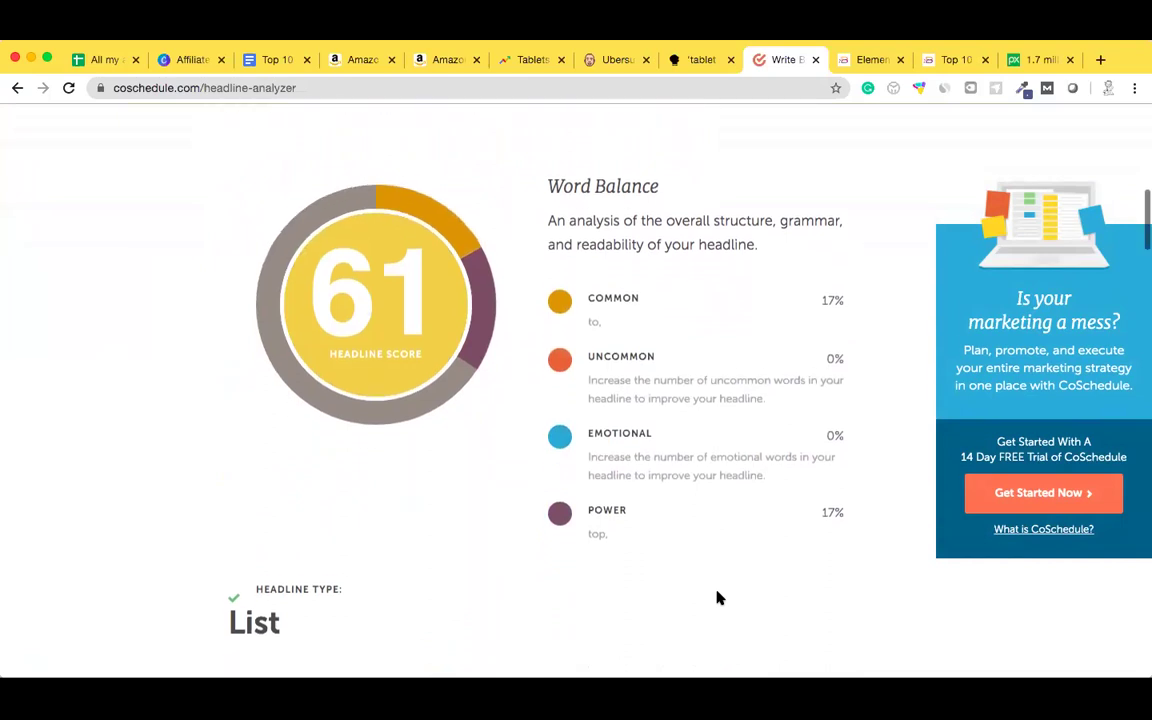
scroll(717, 597, down, 5)
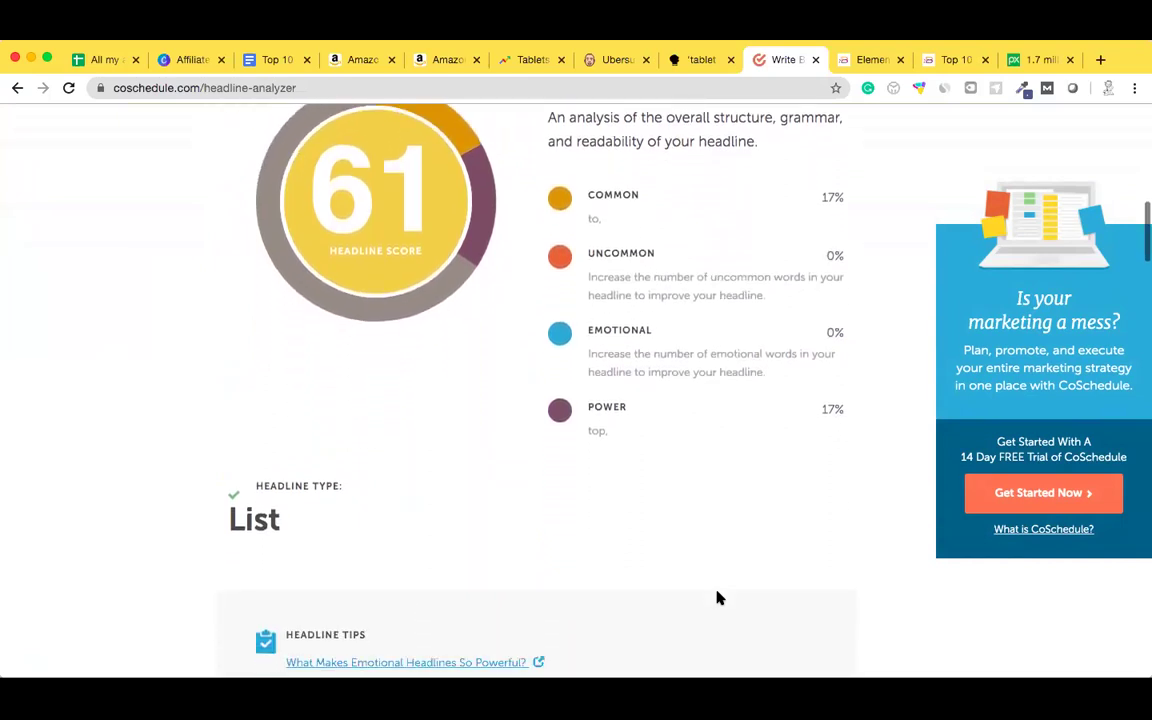
scroll(717, 597, down, 9)
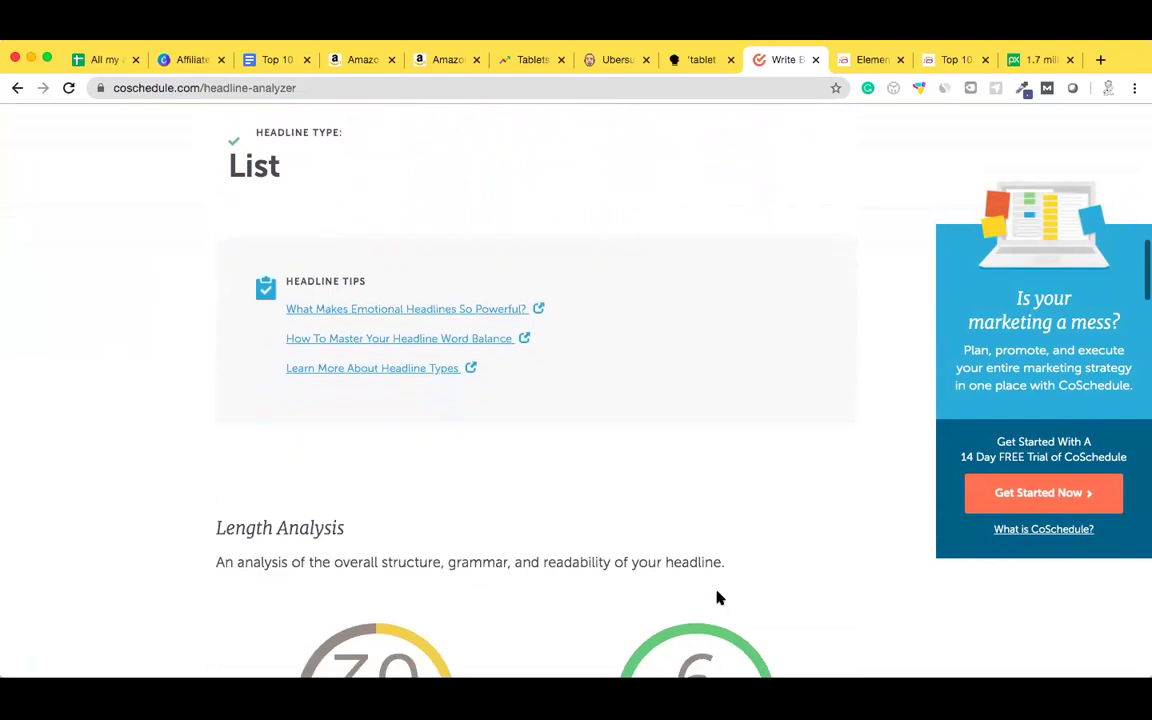
scroll(728, 553, down, 3)
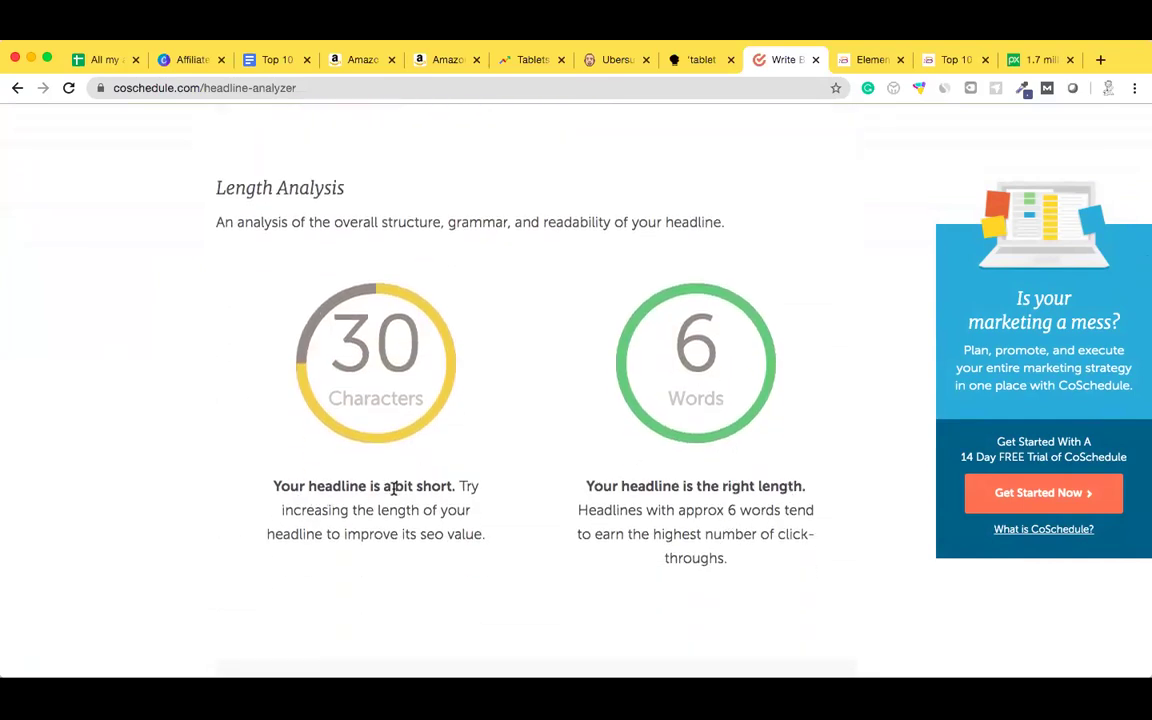
scroll(408, 523, down, 5)
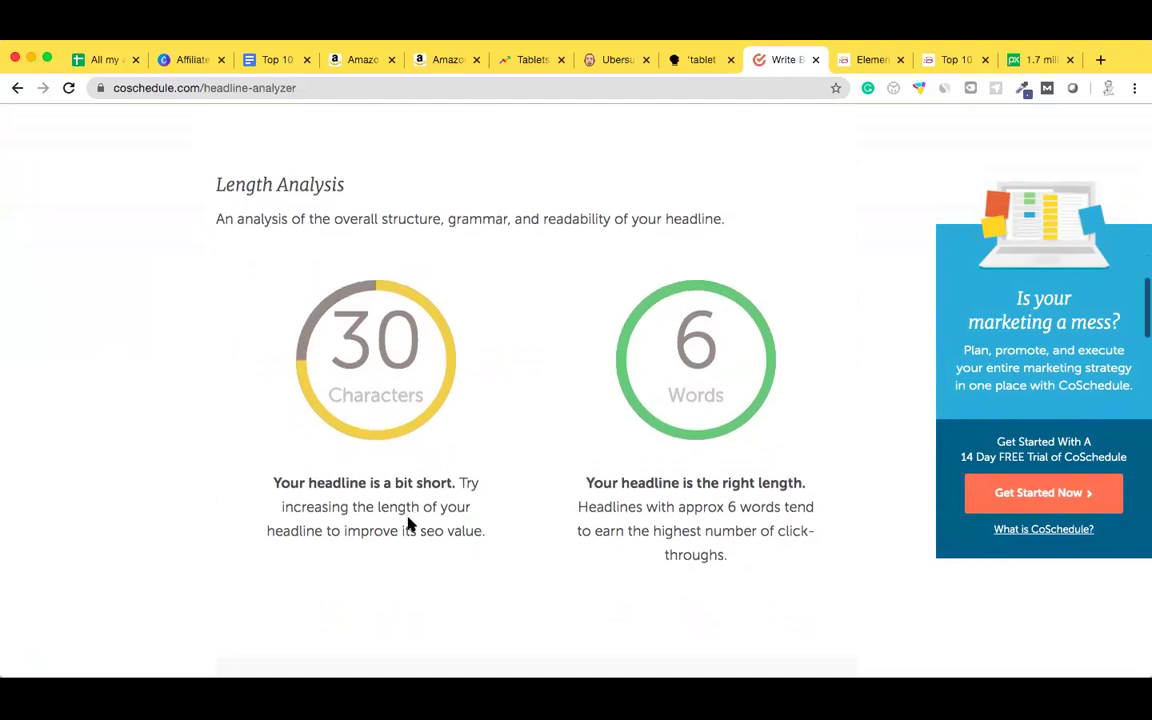
Examine the headline's first and last three words, keywords and sentiment, Google search preview and email subject line preview
scroll(408, 523, down, 6)
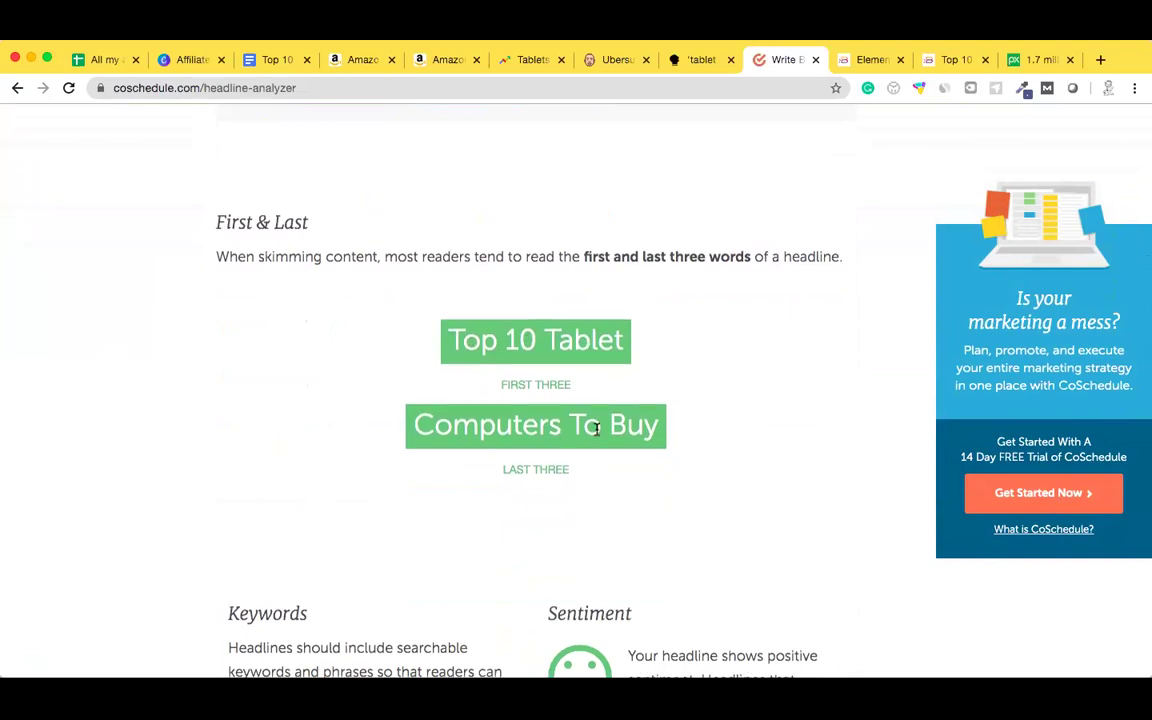
scroll(597, 428, down, 7)
scroll(597, 435, down, 5)
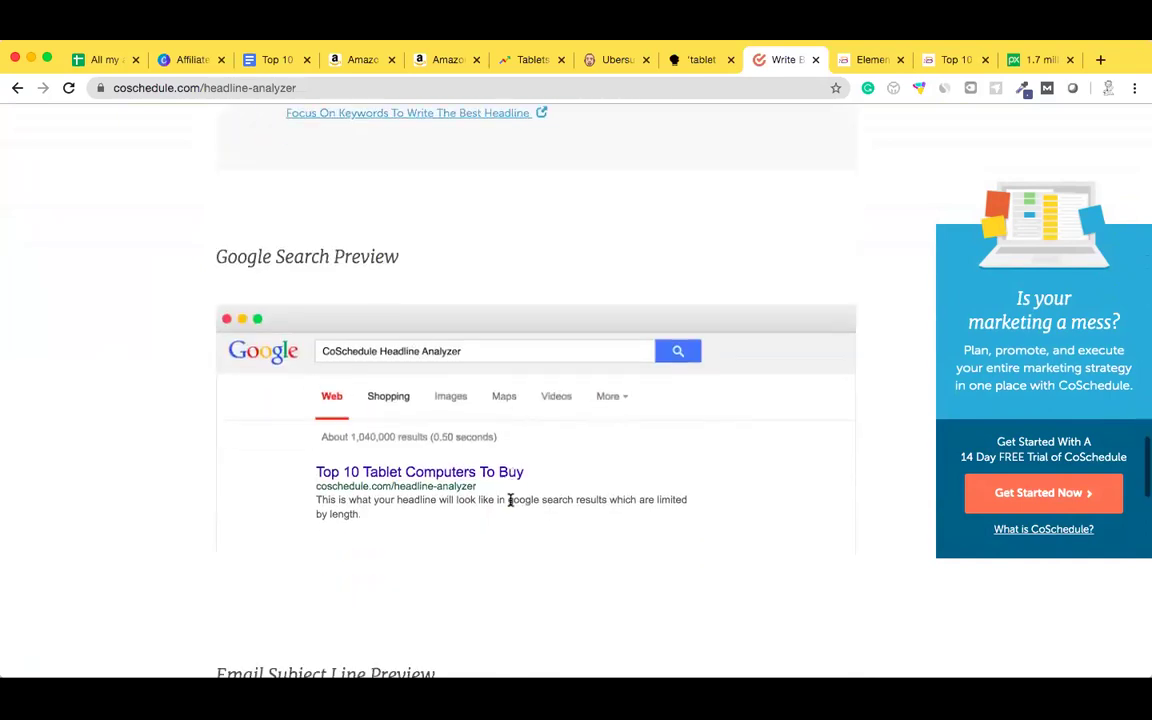
scroll(510, 500, down, 6)
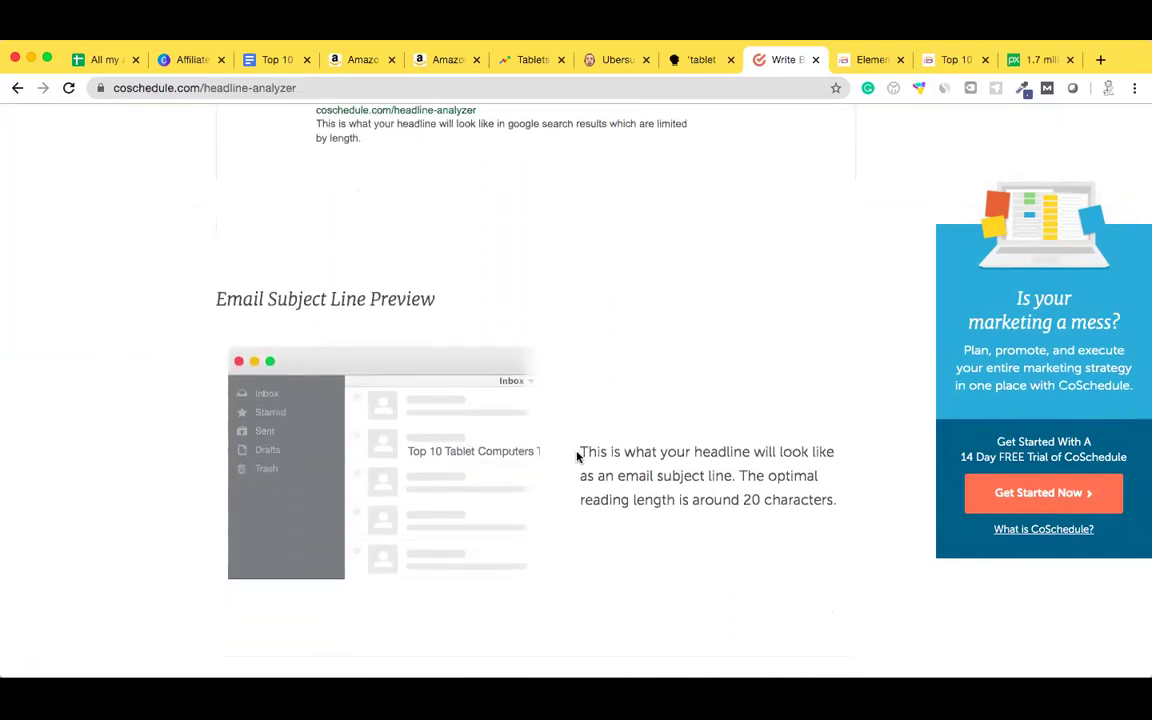
scroll(577, 456, down, 5)
Replace the headline with "Top 10 Tablet Computers in the World You Need To Know" and analyze it
scroll(576, 456, up, 15)
scroll(577, 452, up, 20)
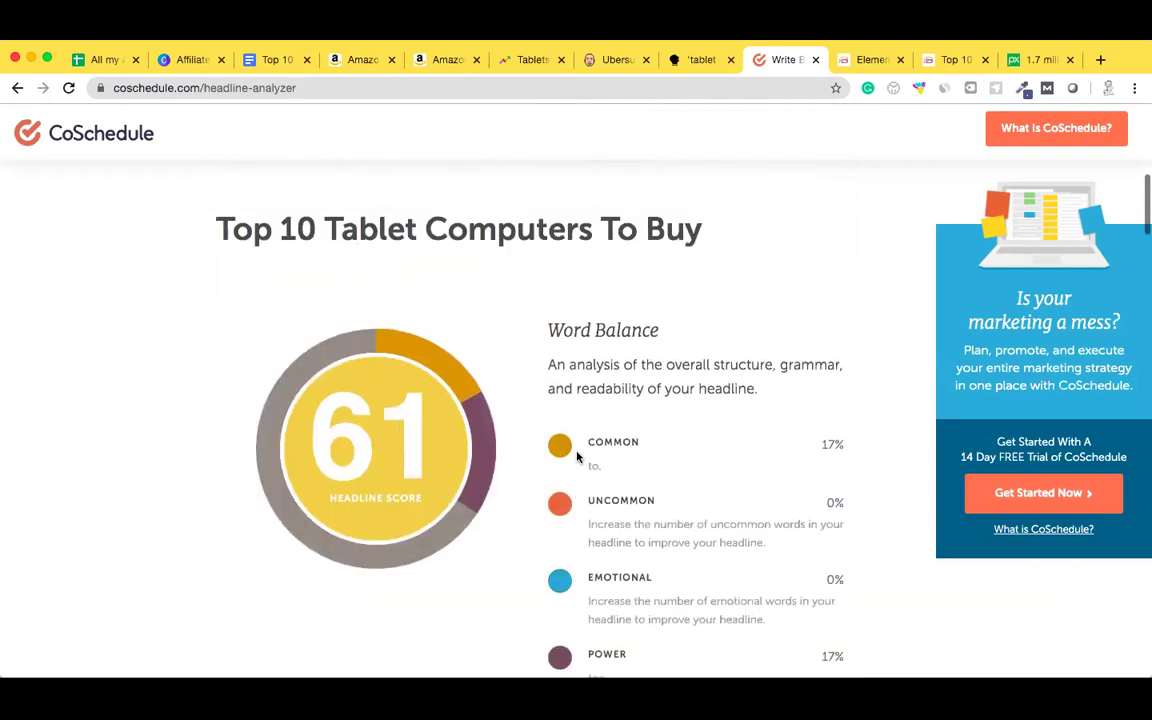
scroll(577, 457, up, 6)
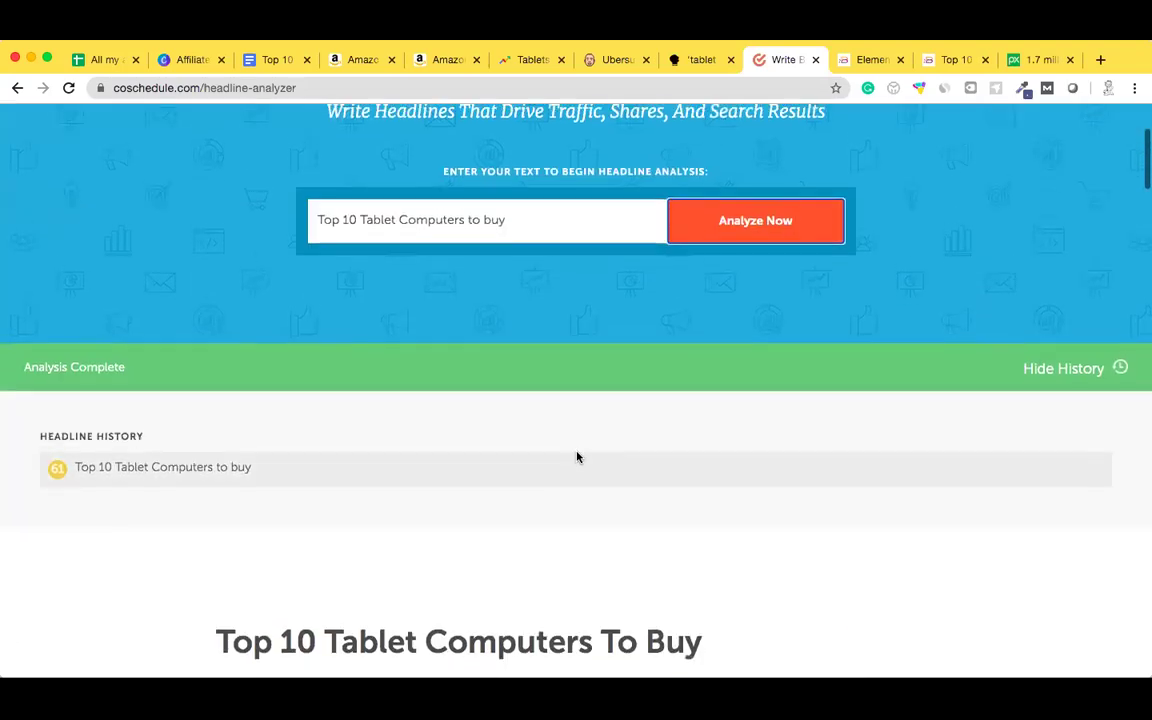
scroll(577, 457, up, 3)
click(544, 440)
key(super+a)
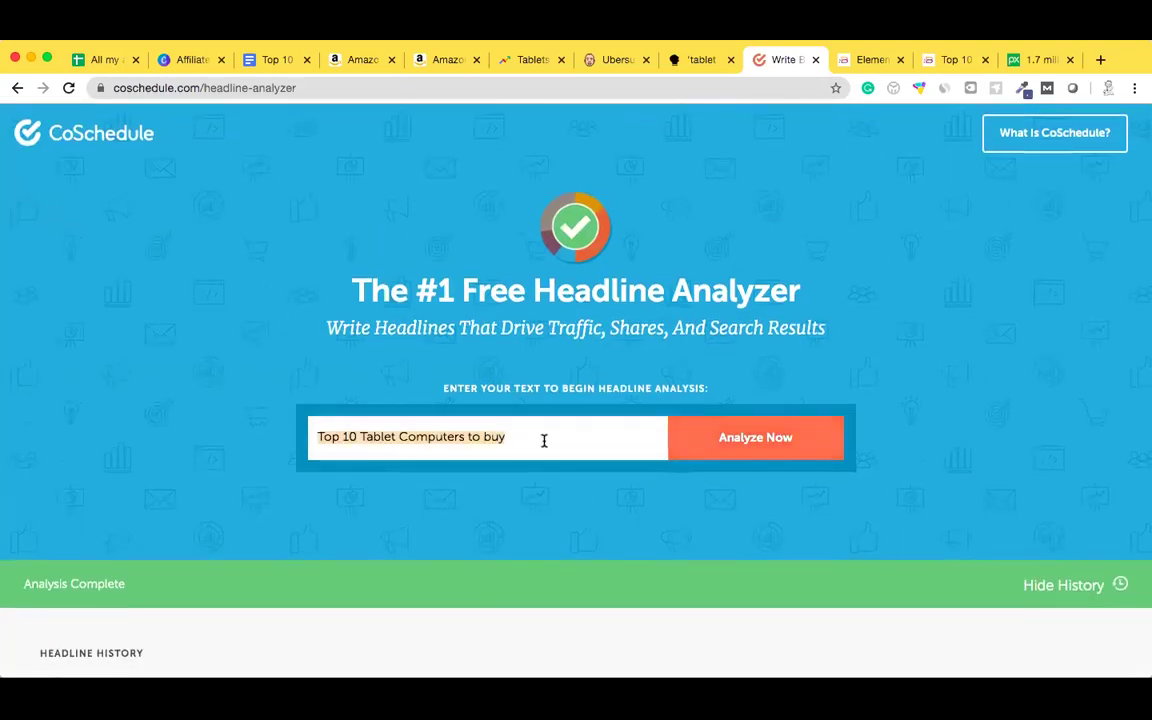
text(Top 10 Tablet Computers in the World You Need To Know)
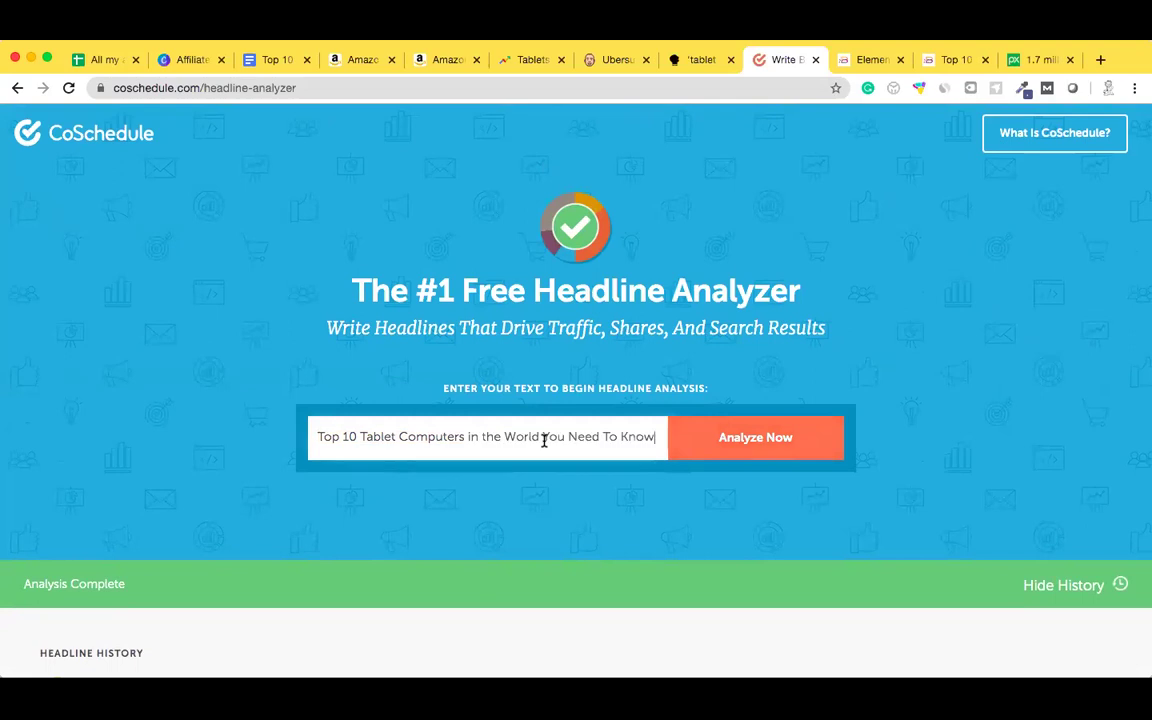
click(747, 440)
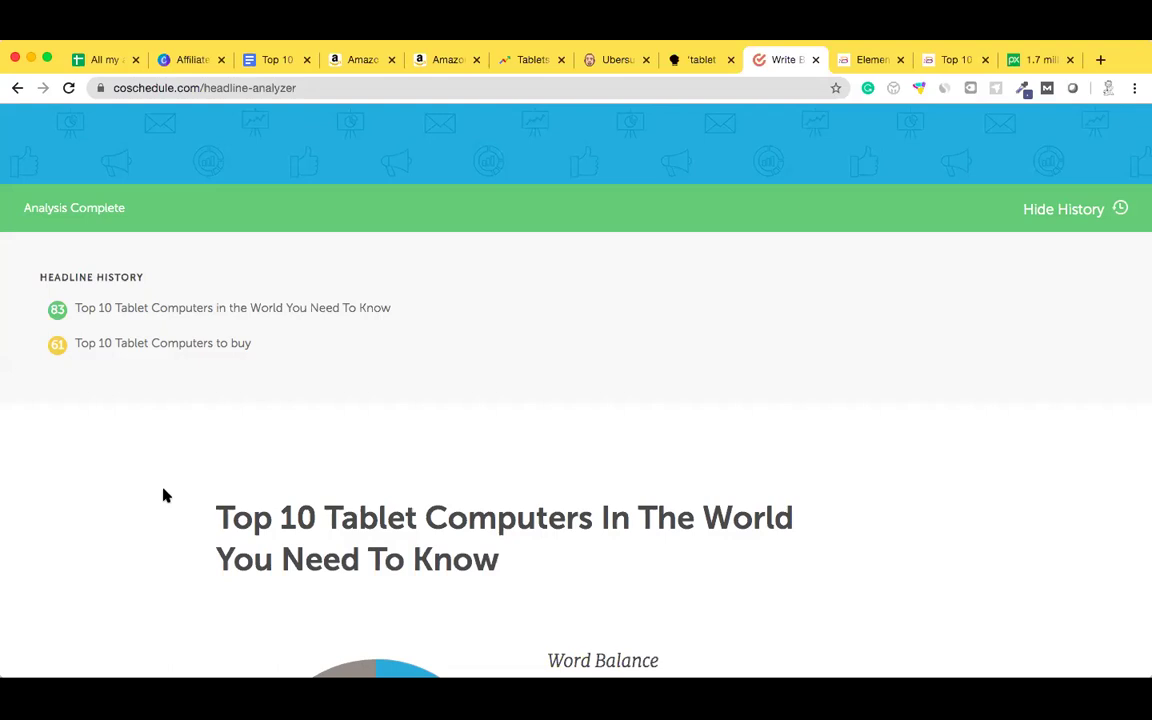
Examine the new headline's score and the explanations of its common, uncommon, emotional and power words
scroll(165, 495, down, 3)
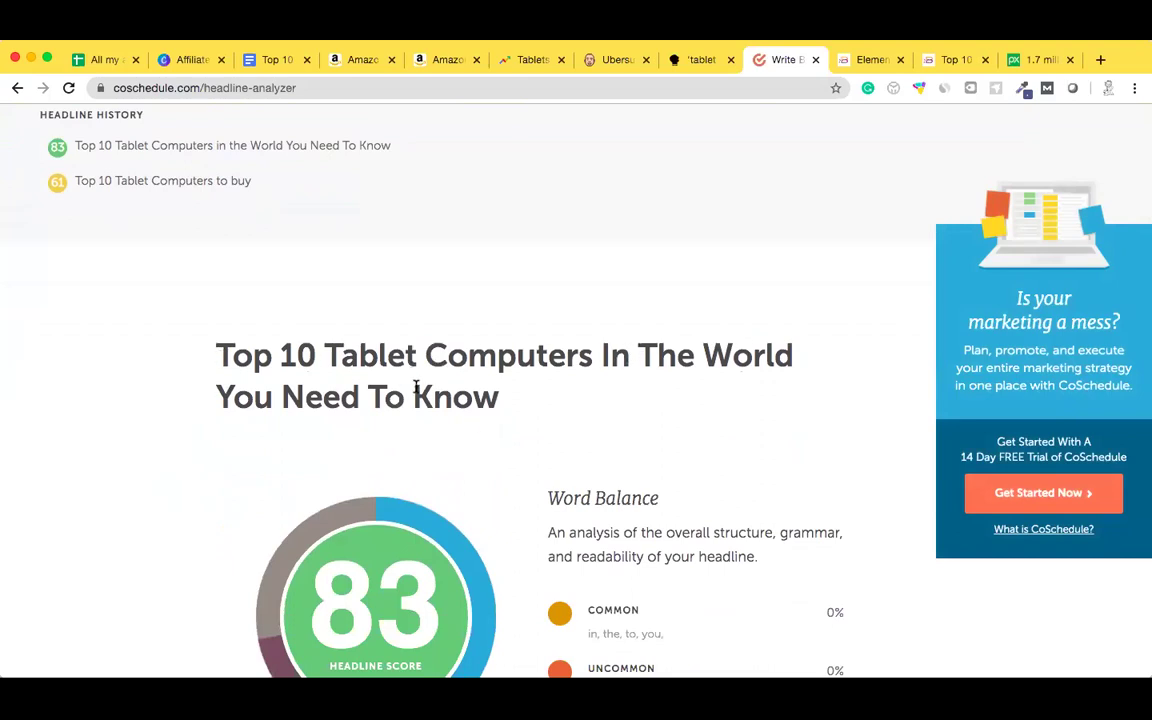
scroll(467, 420, down, 4)
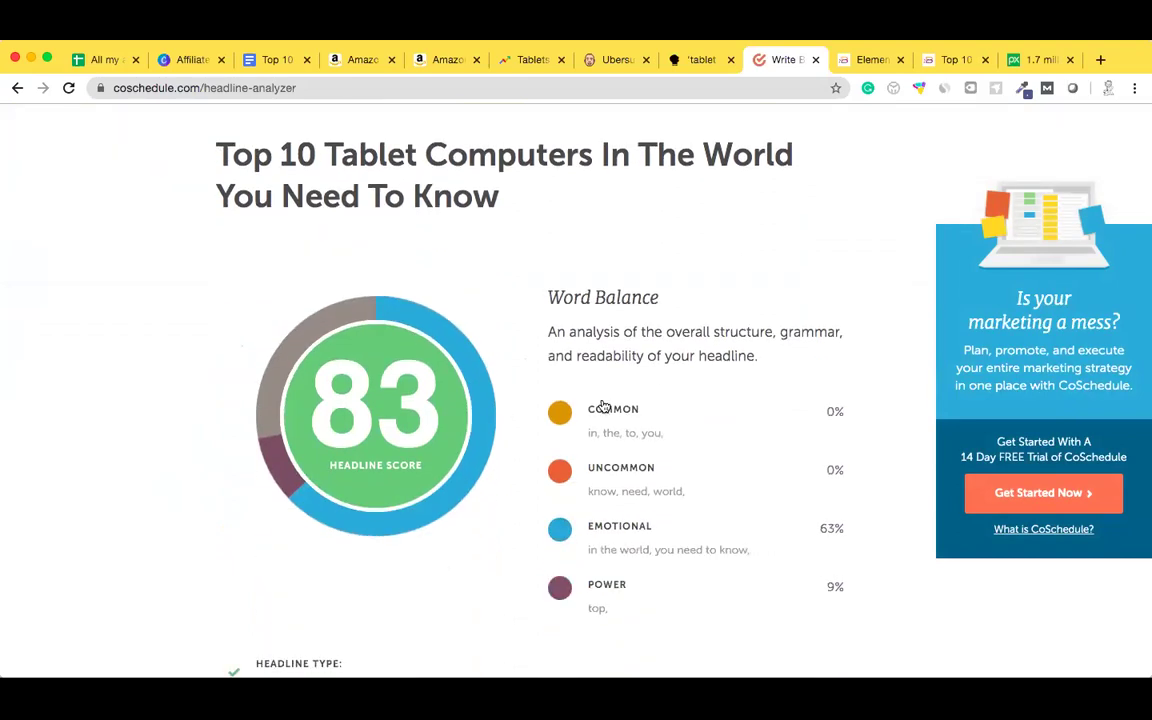
mouse_move(709, 427)
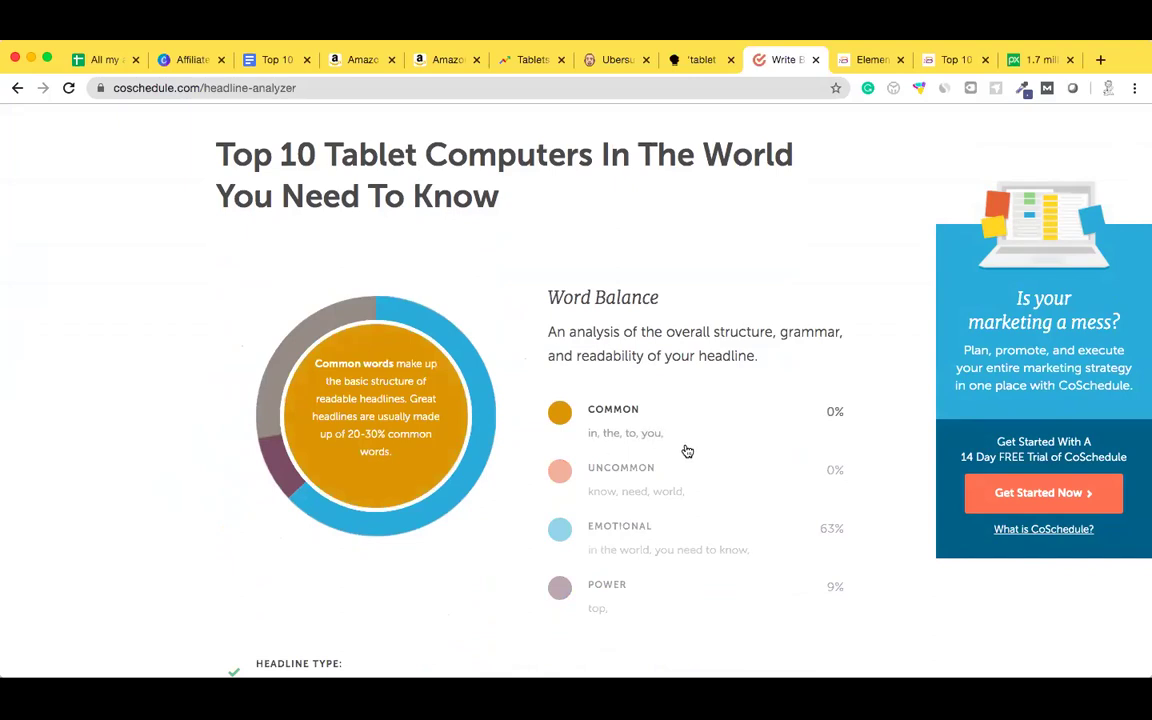
mouse_move(688, 495)
scroll(688, 494, down, 1)
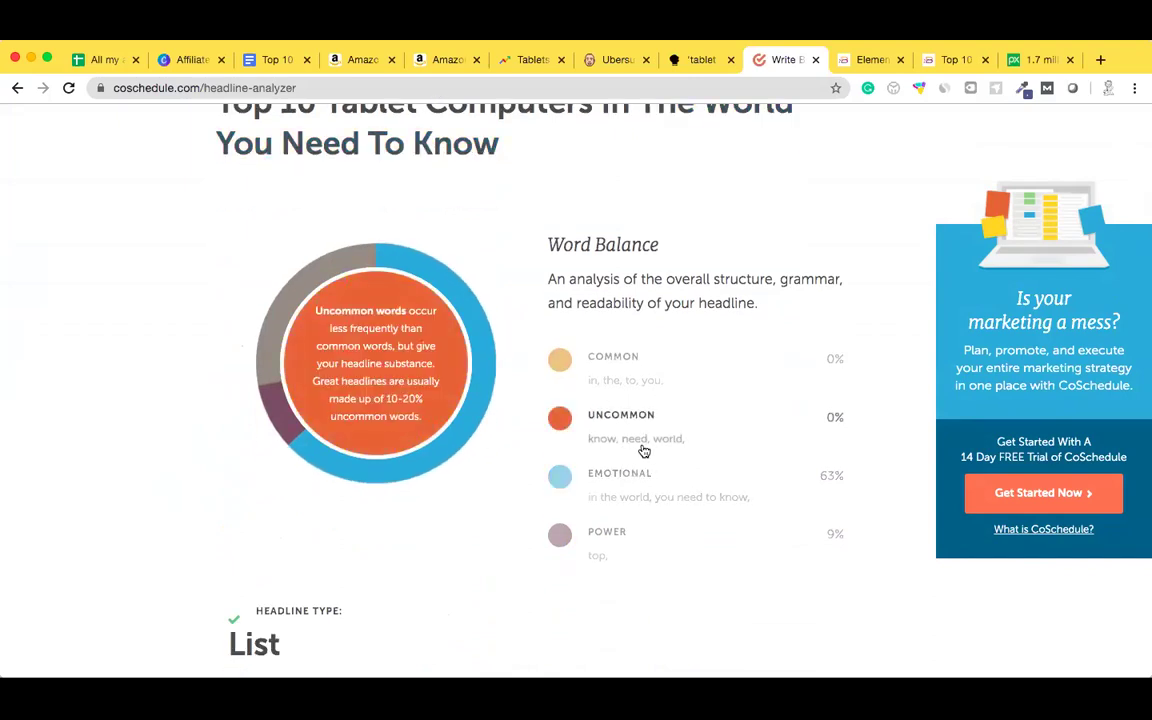
scroll(689, 510, down, 2)
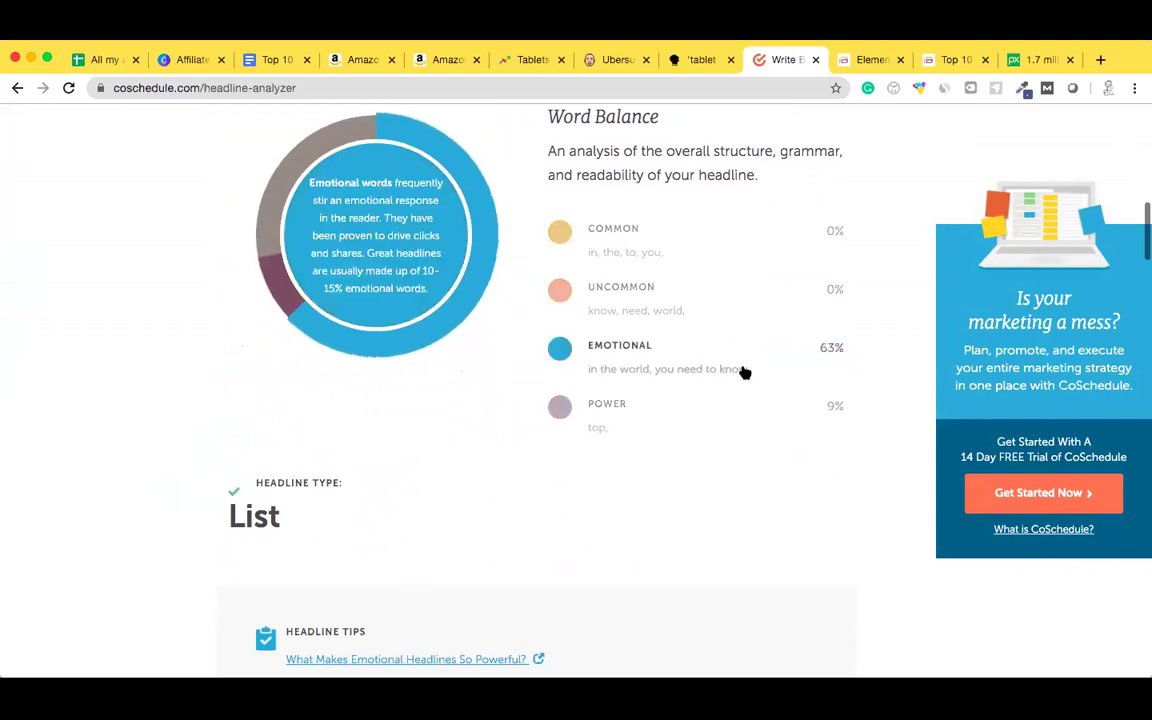
mouse_move(769, 400)
scroll(766, 442, down, 4)
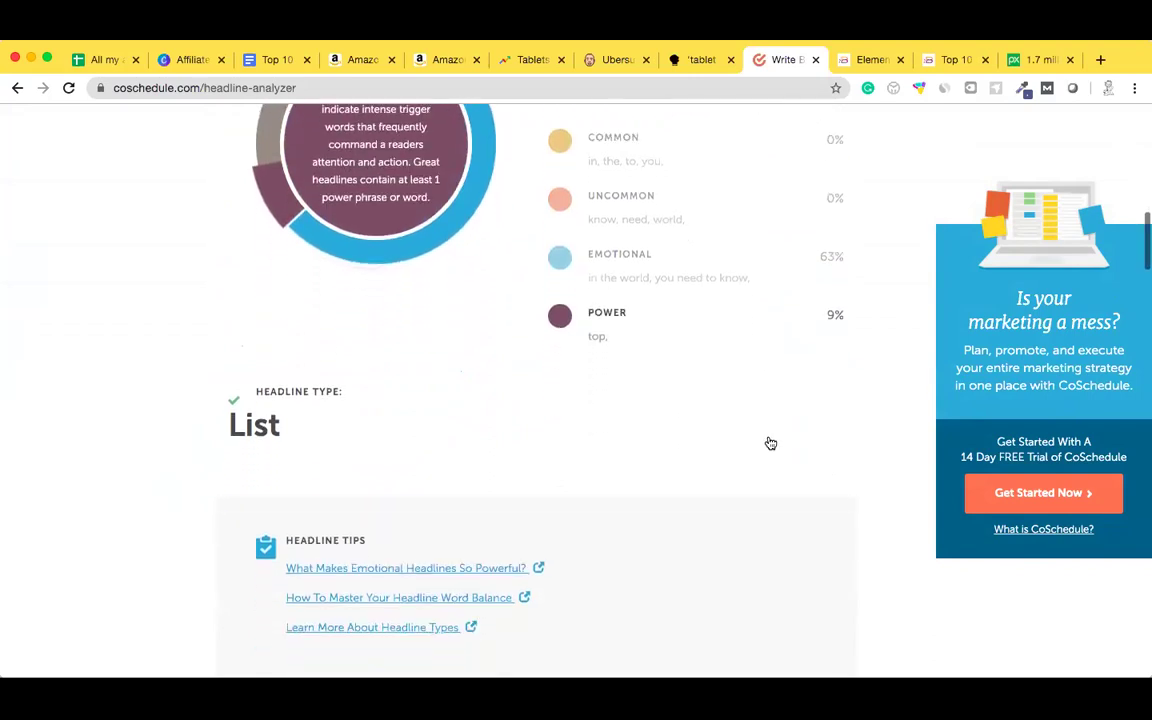
Review the new headline's length analysis, keywords and sentiment, and return to the headline entry field
scroll(769, 441, down, 20)
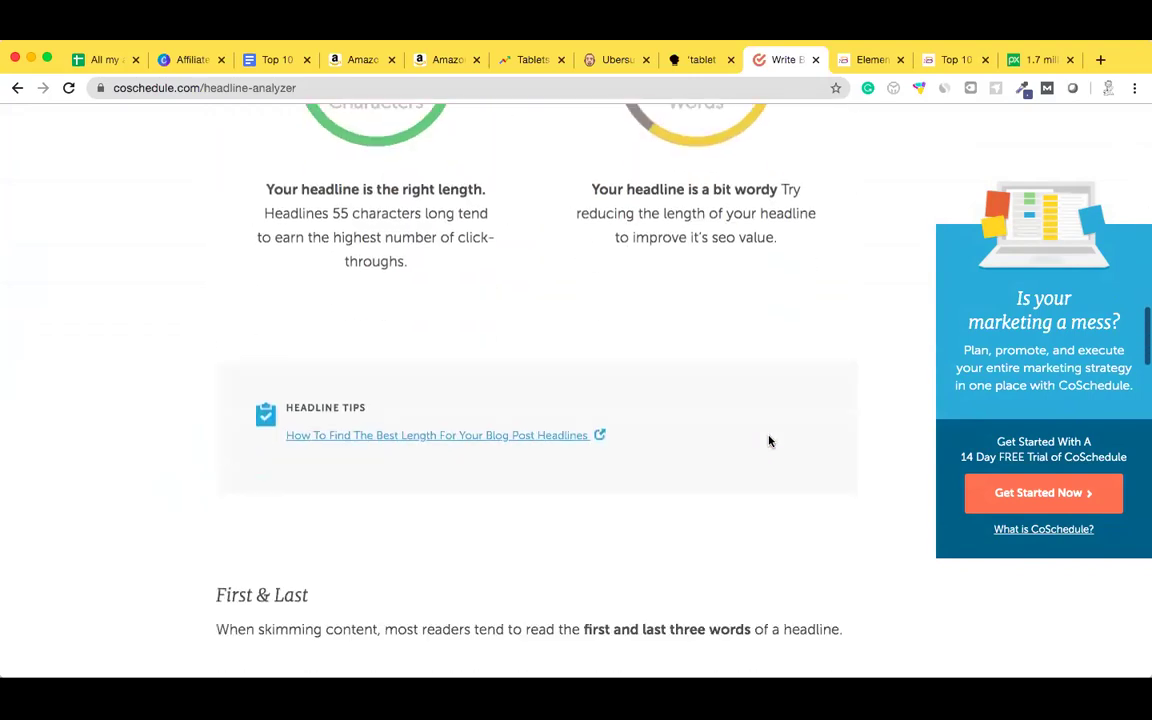
scroll(769, 441, down, 10)
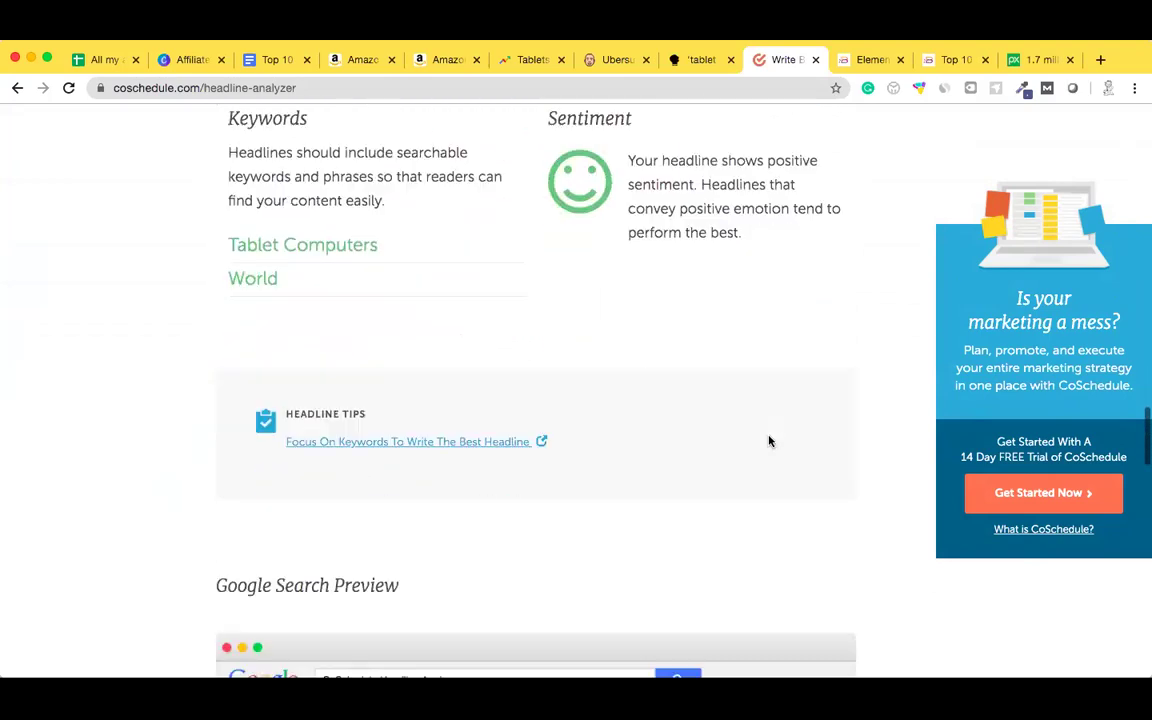
scroll(769, 441, up, 17)
scroll(769, 441, up, 15)
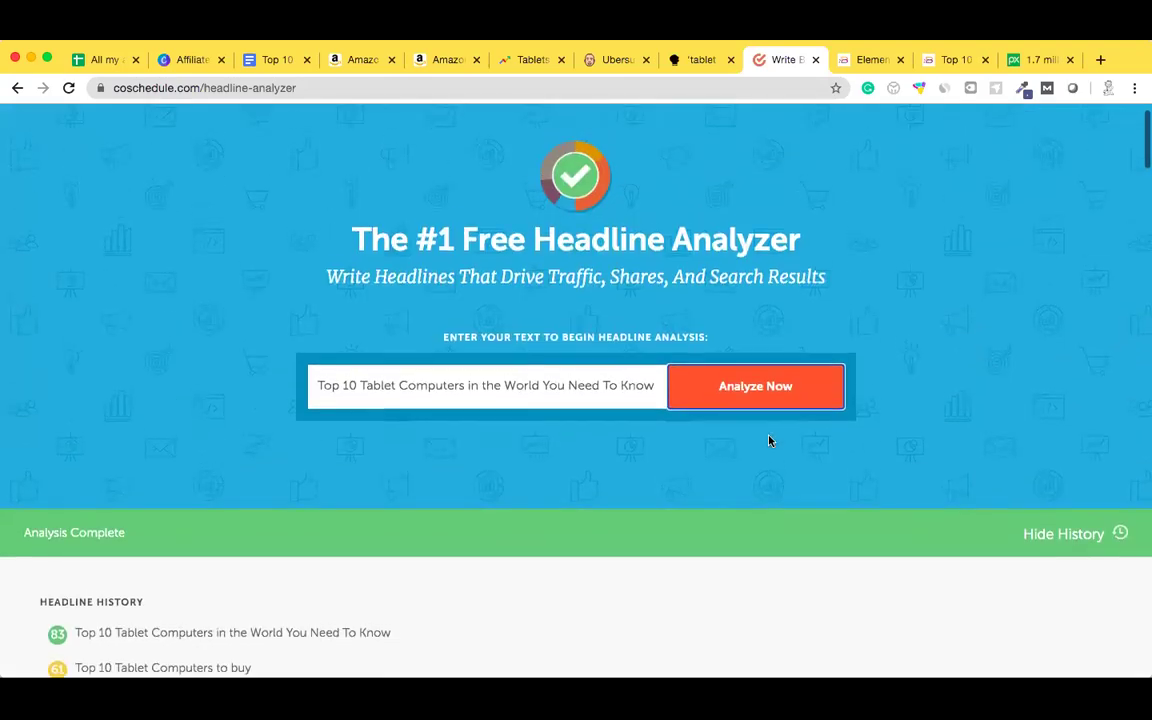
scroll(769, 441, up, 2)
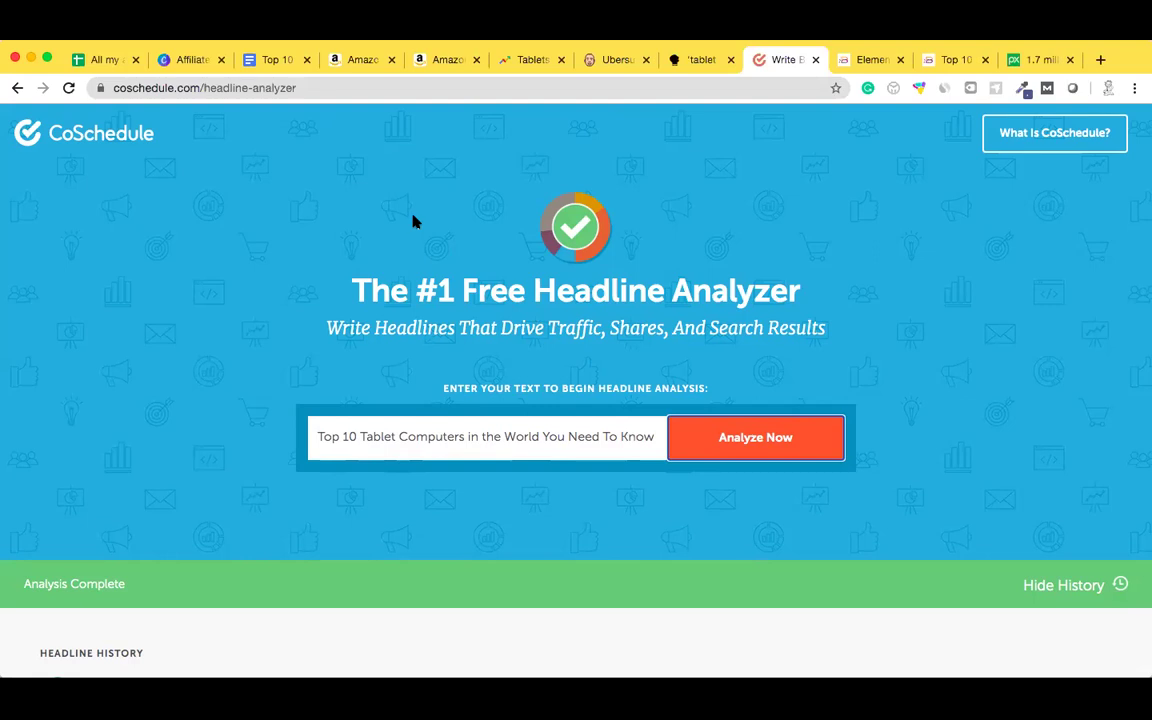
Switch to the "Top 10 Tablet Computers" Google Doc and review its title, keyword phrase, related keywords, introduction and FAQs
click(250, 62)
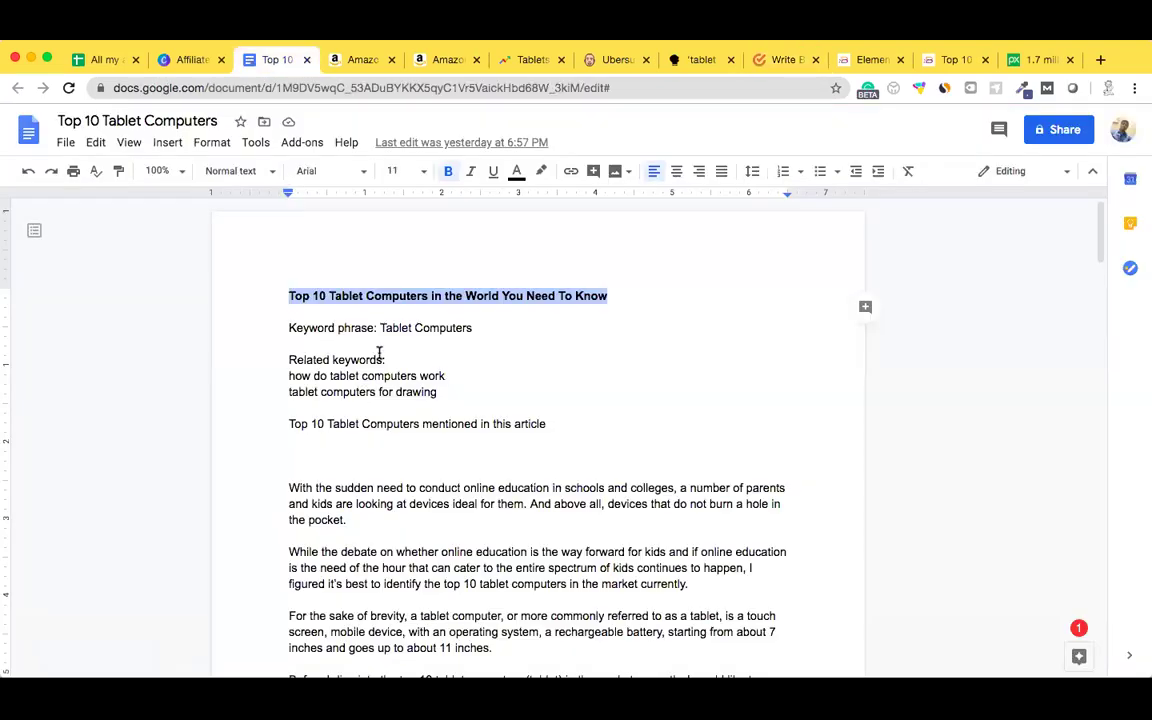
click(432, 347)
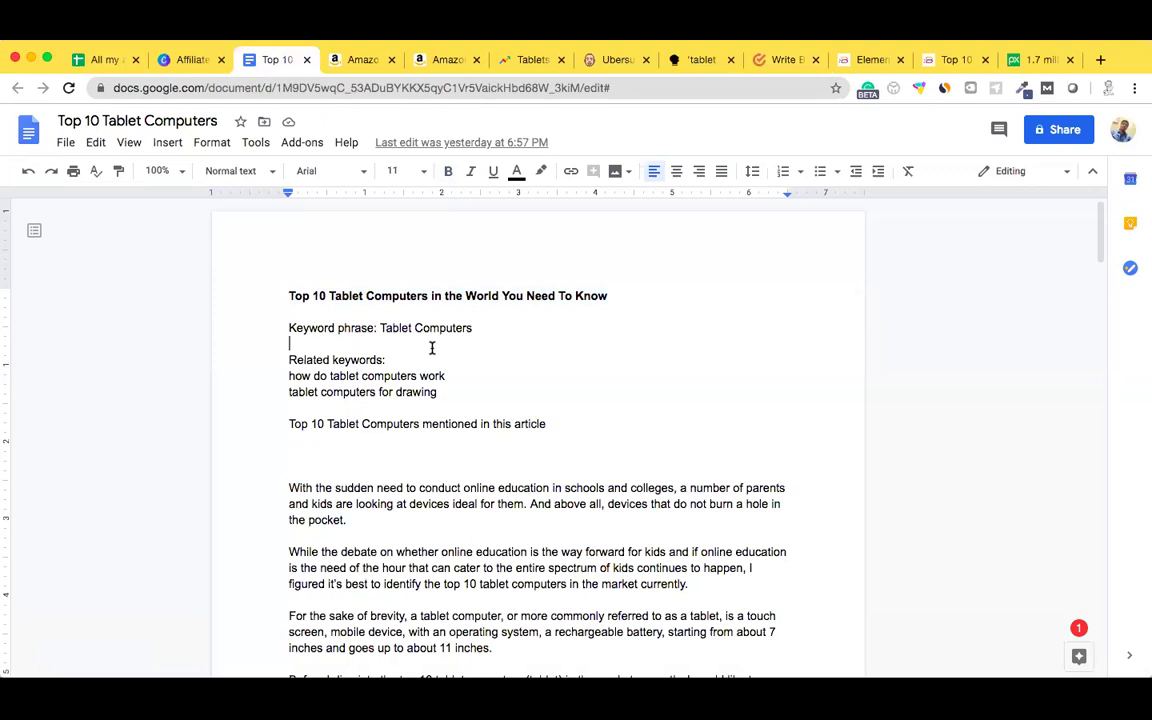
click(288, 296)
click(480, 327)
click(393, 359)
scroll(468, 526, down, 1)
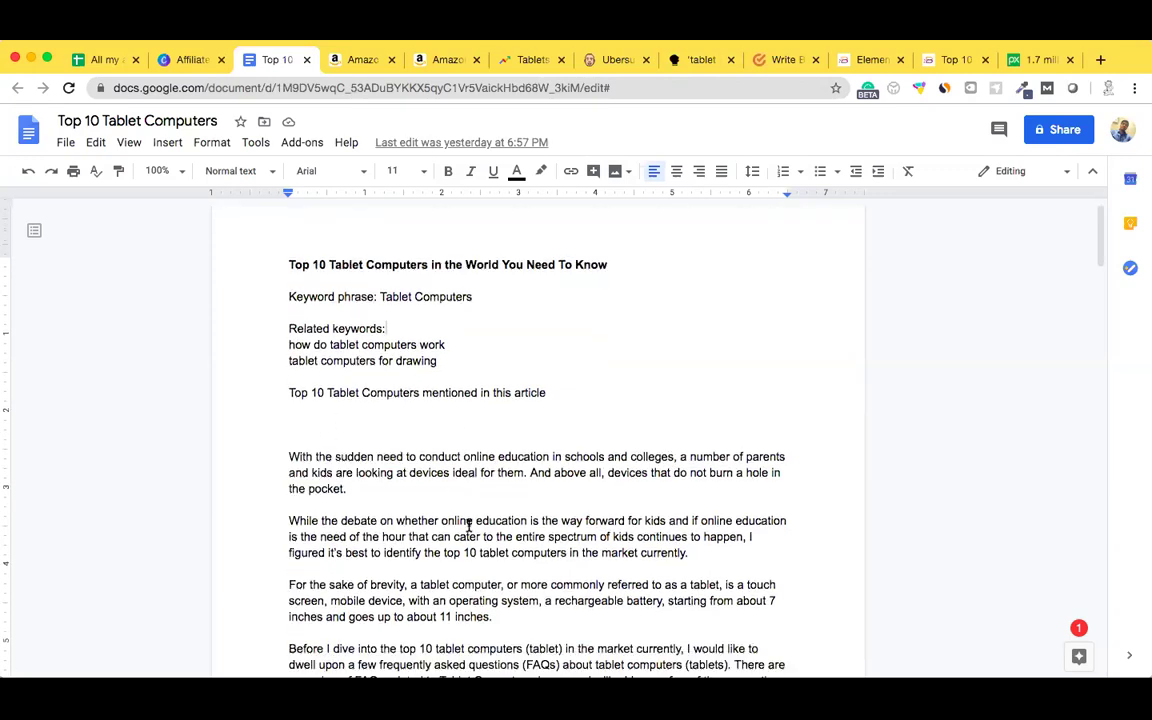
scroll(468, 526, down, 10)
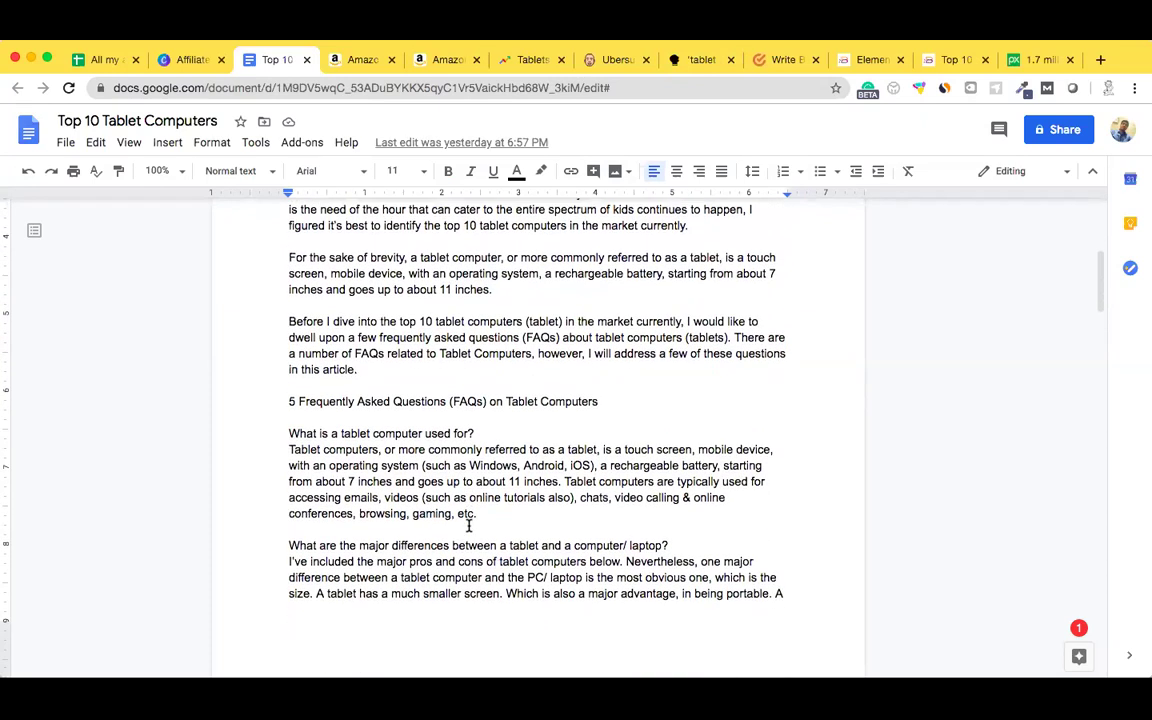
scroll(468, 526, up, 11)
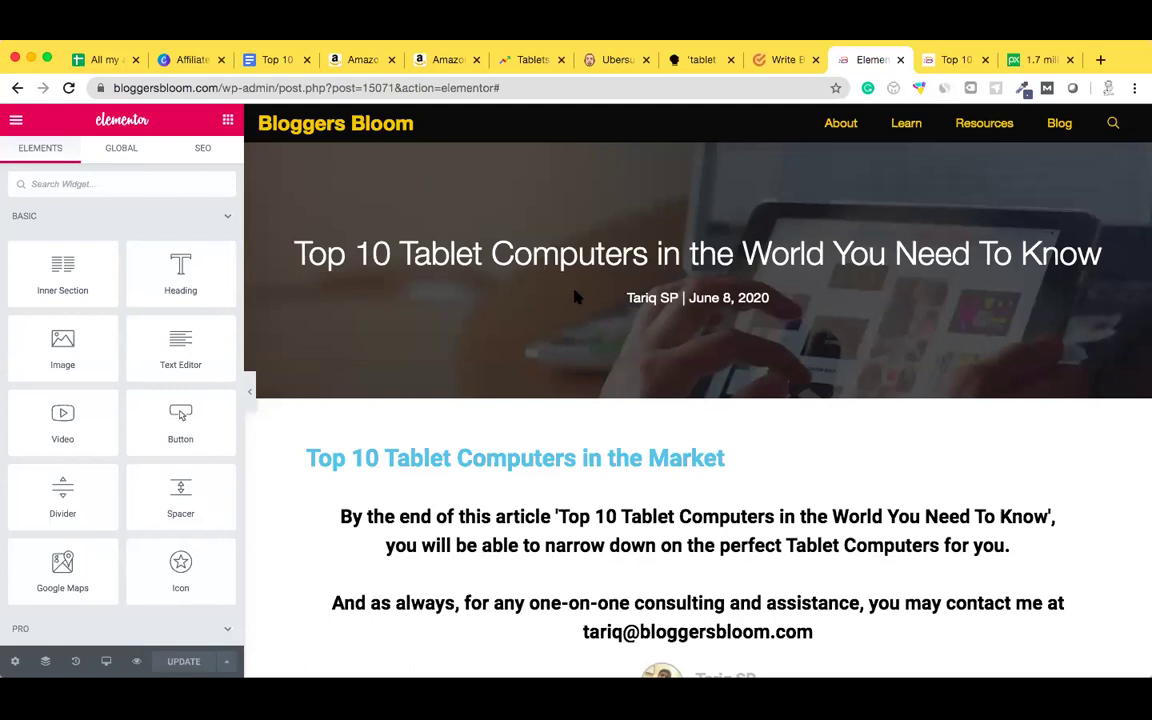
Look over the tablet computers article in the Elementor editor, from its title banner to the list of mentioned tablets
scroll(575, 297, down, 1)
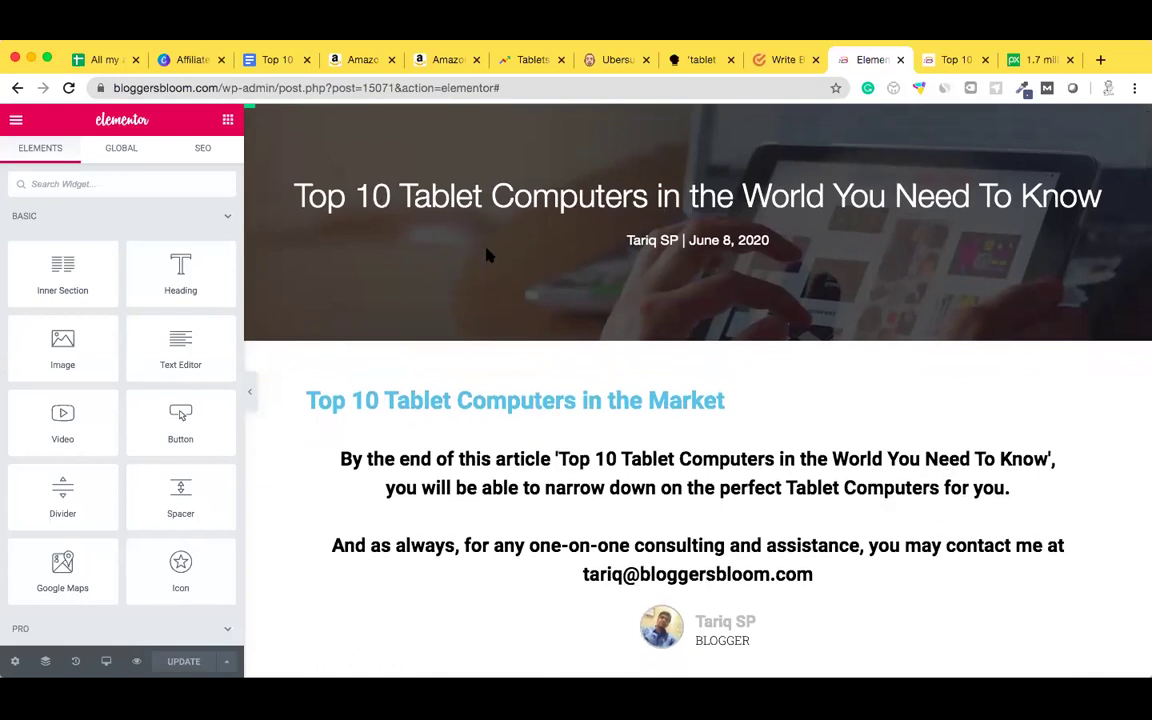
scroll(488, 255, down, 2)
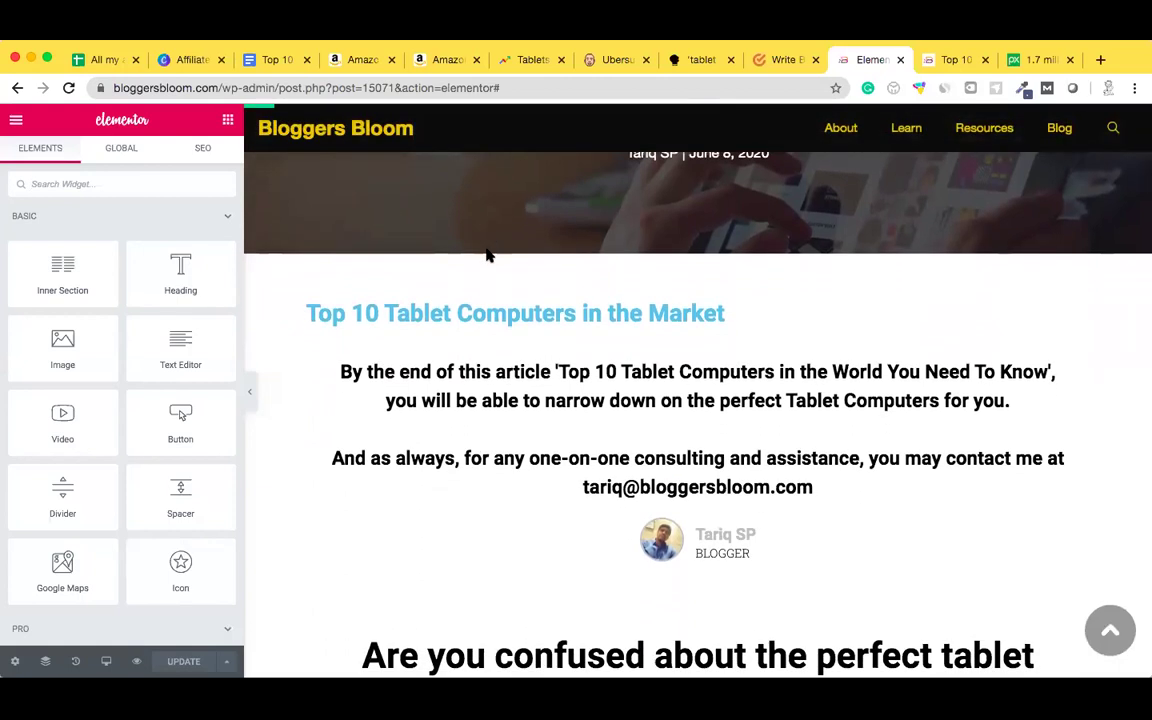
scroll(487, 255, down, 3)
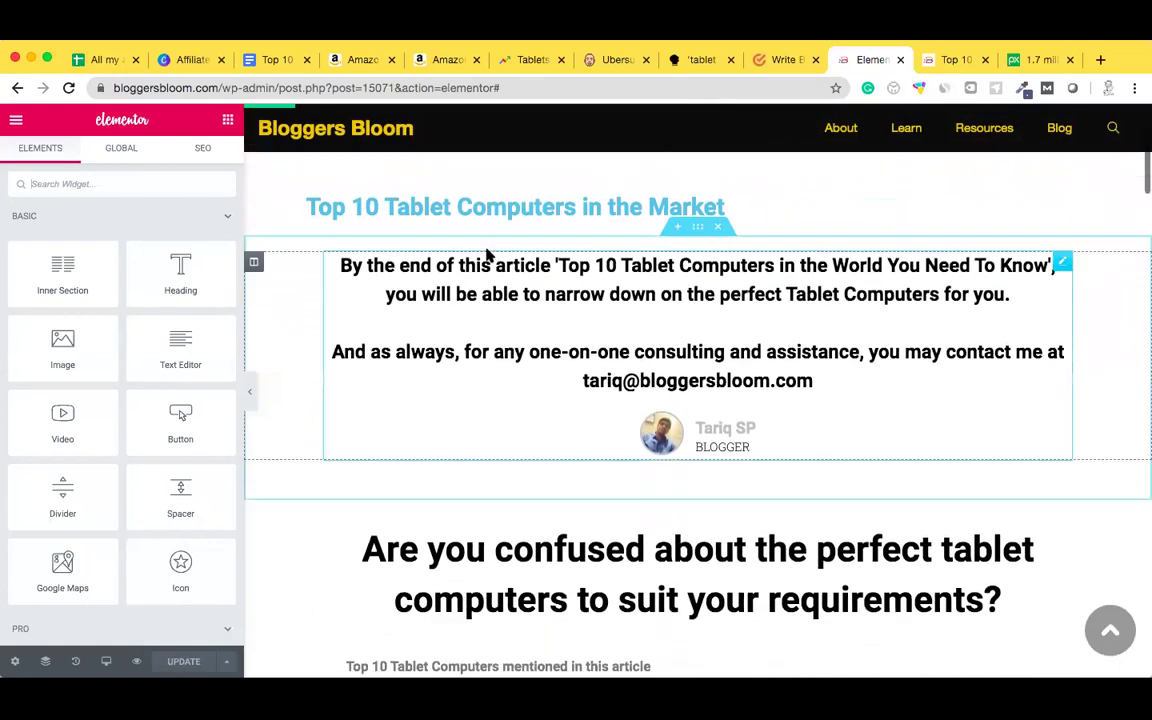
scroll(487, 255, down, 5)
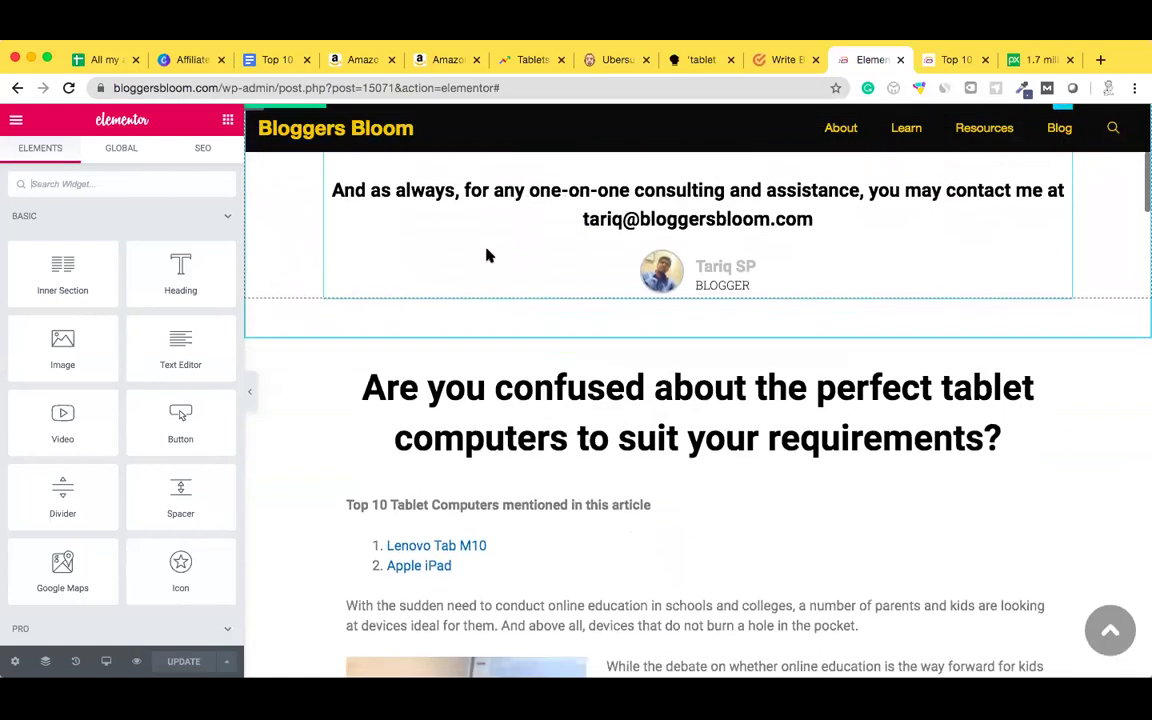
scroll(487, 252, up, 8)
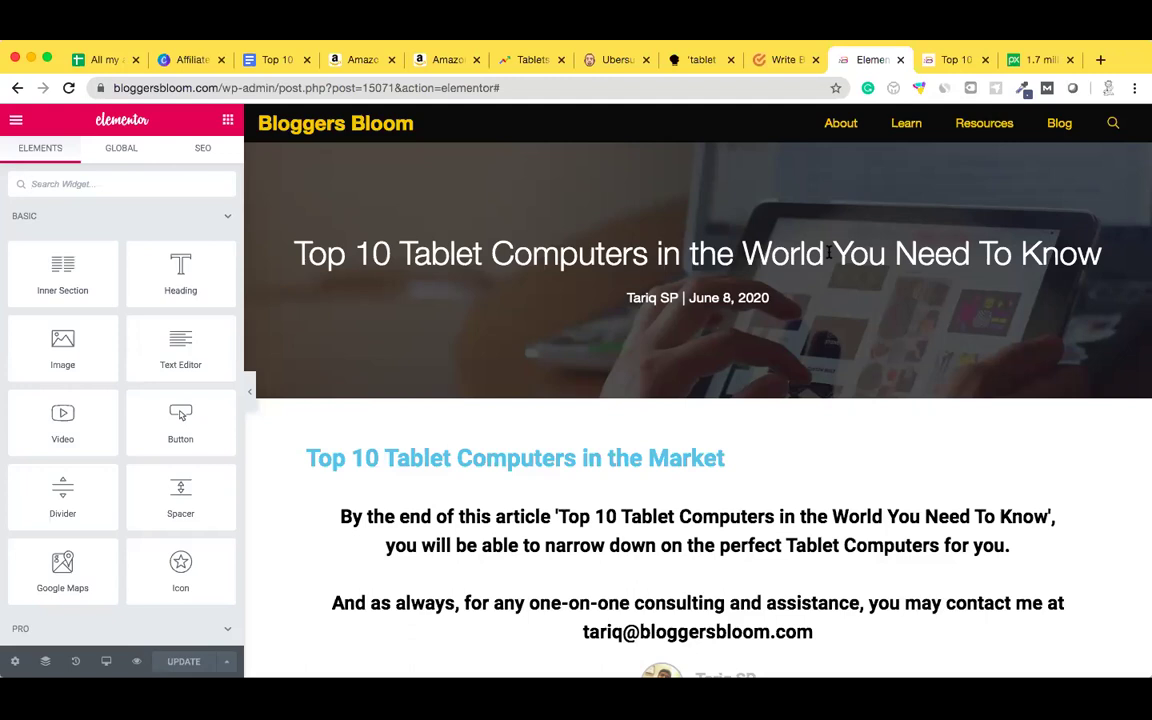
Switch to the published tablet computers post on Bloggers Bloom and highlight its full title
click(940, 62)
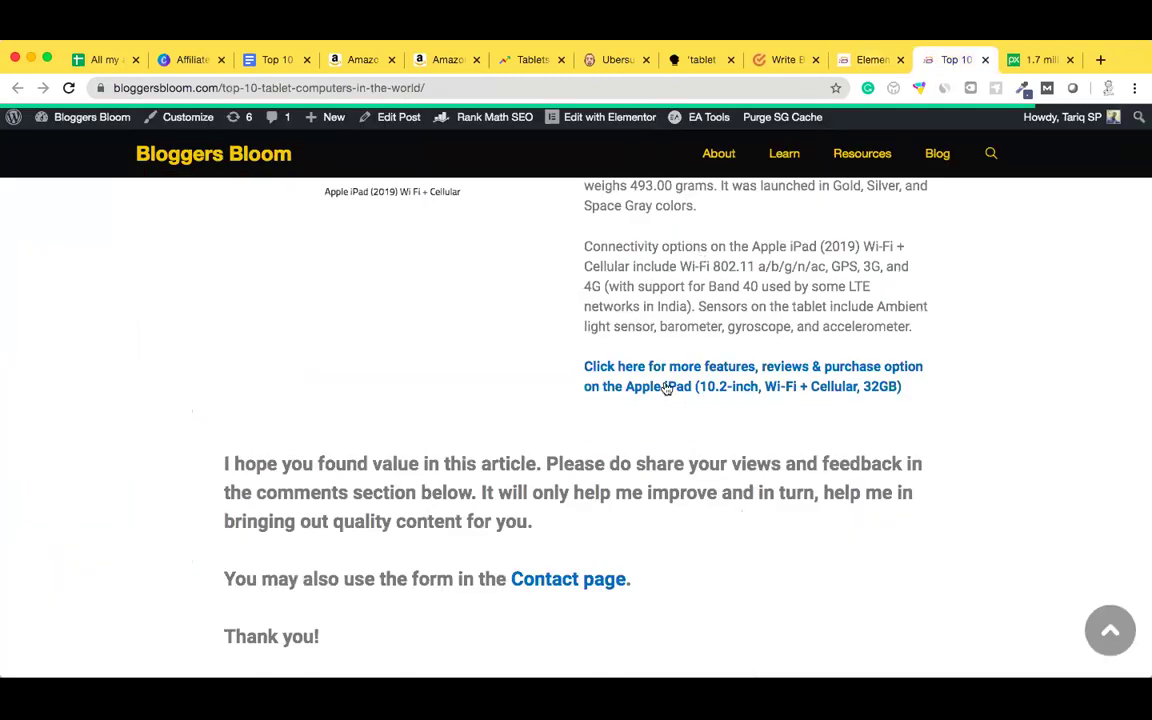
key(Home)
drag(172, 303, 978, 306)
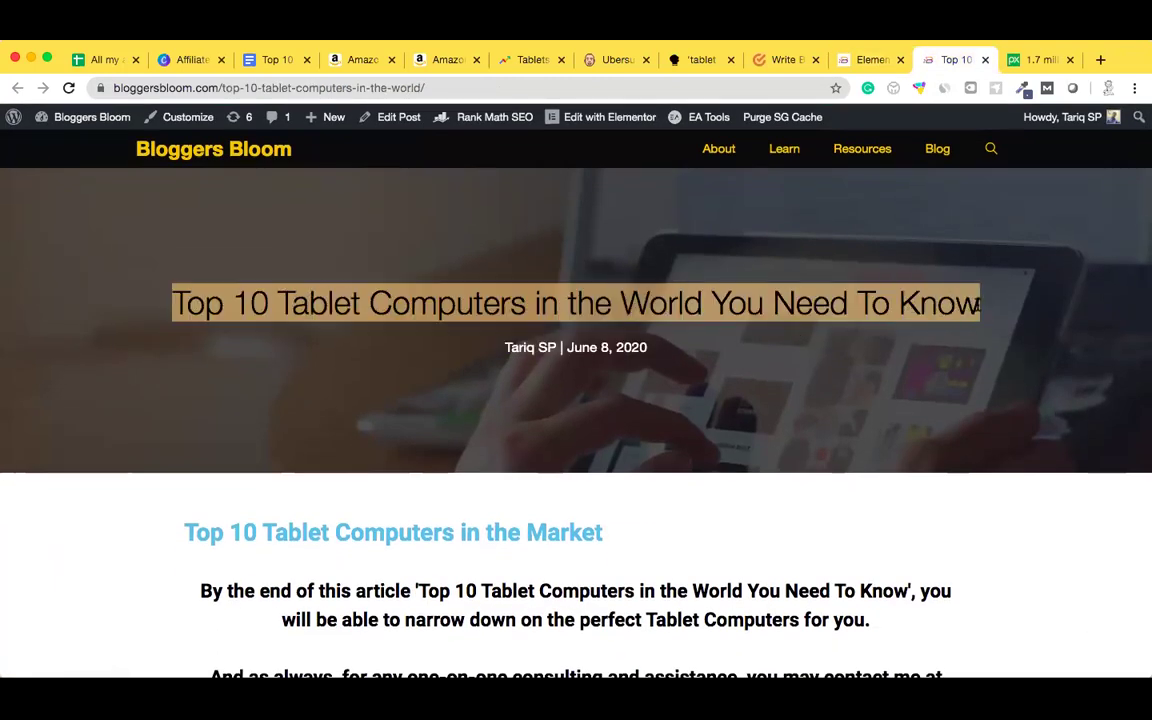
scroll(978, 306, down, 3)
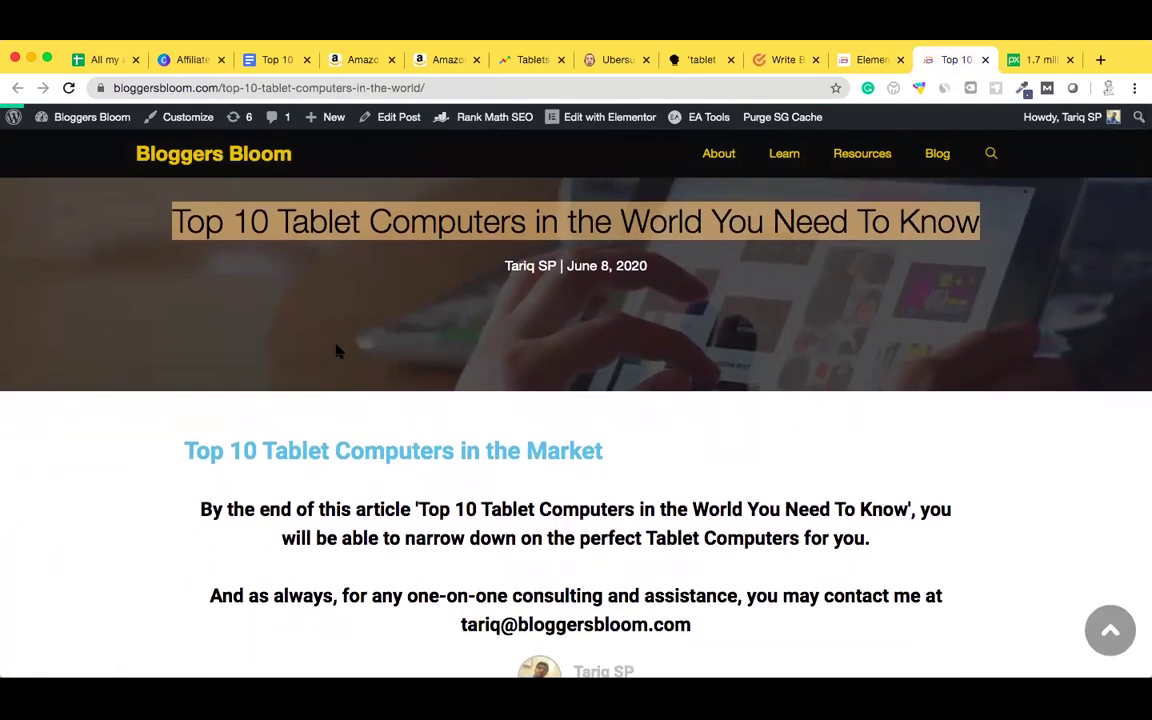
Highlight the keyword "Tablet Computers" in the post's title and in the subheading beneath the banner, and clear the selection
click(277, 222)
drag(277, 222, 521, 224)
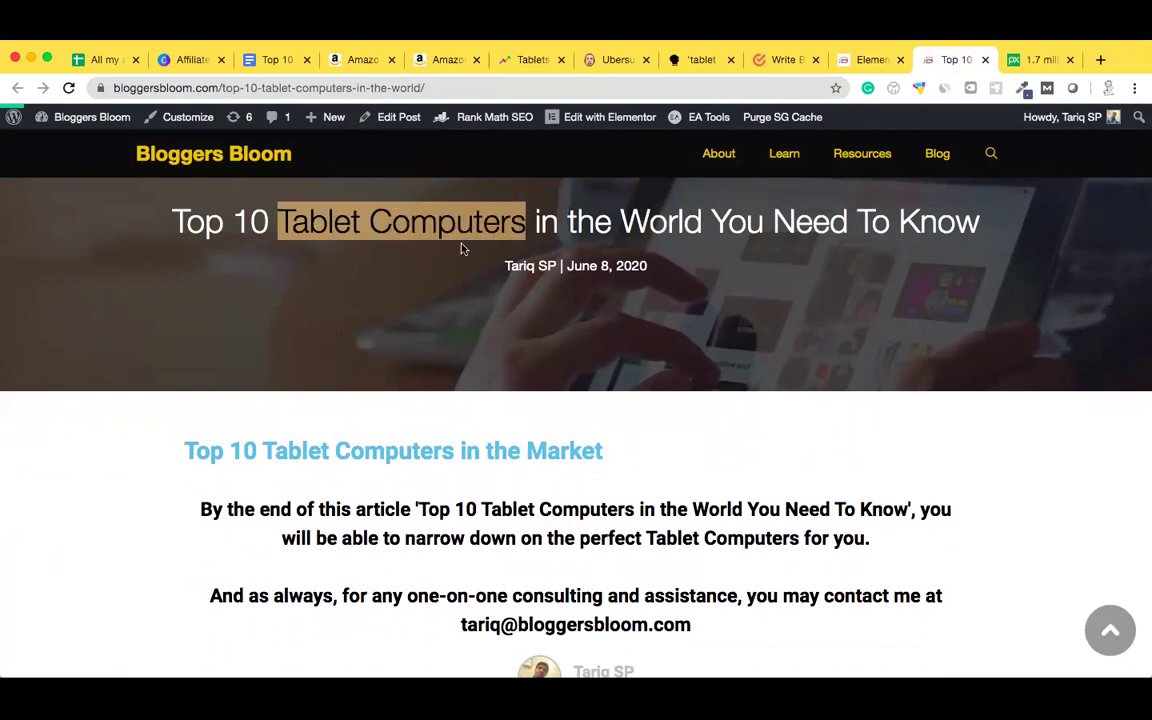
scroll(354, 370, down, 3)
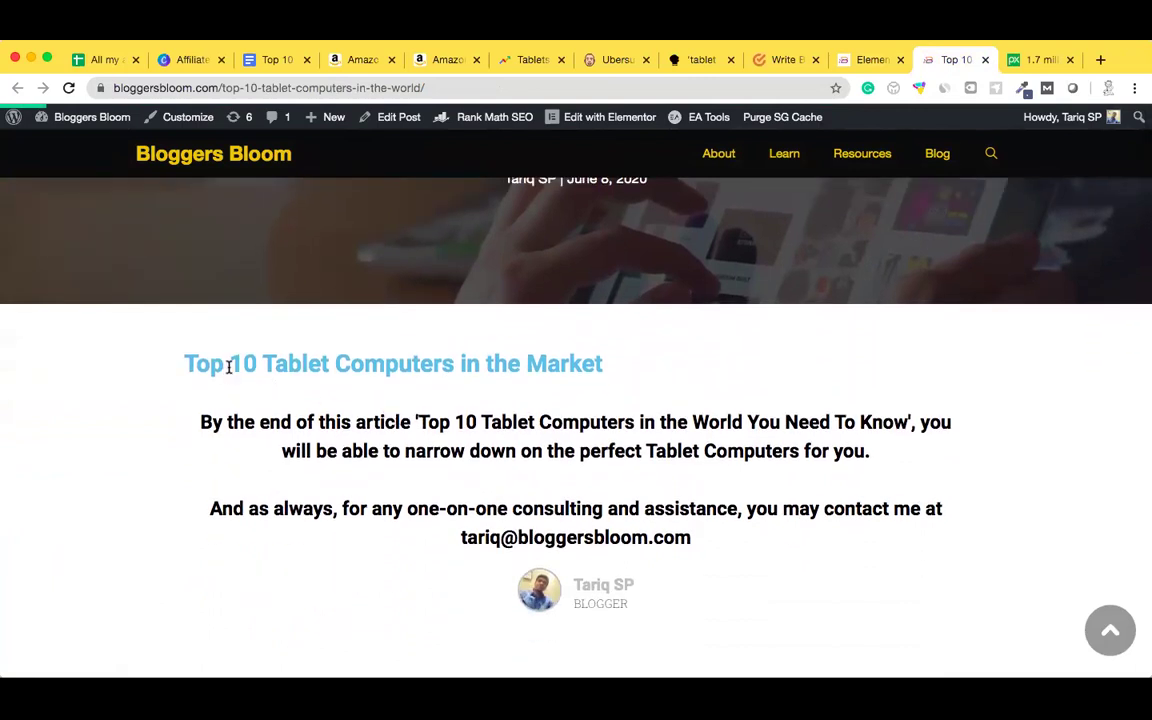
drag(264, 362, 455, 364)
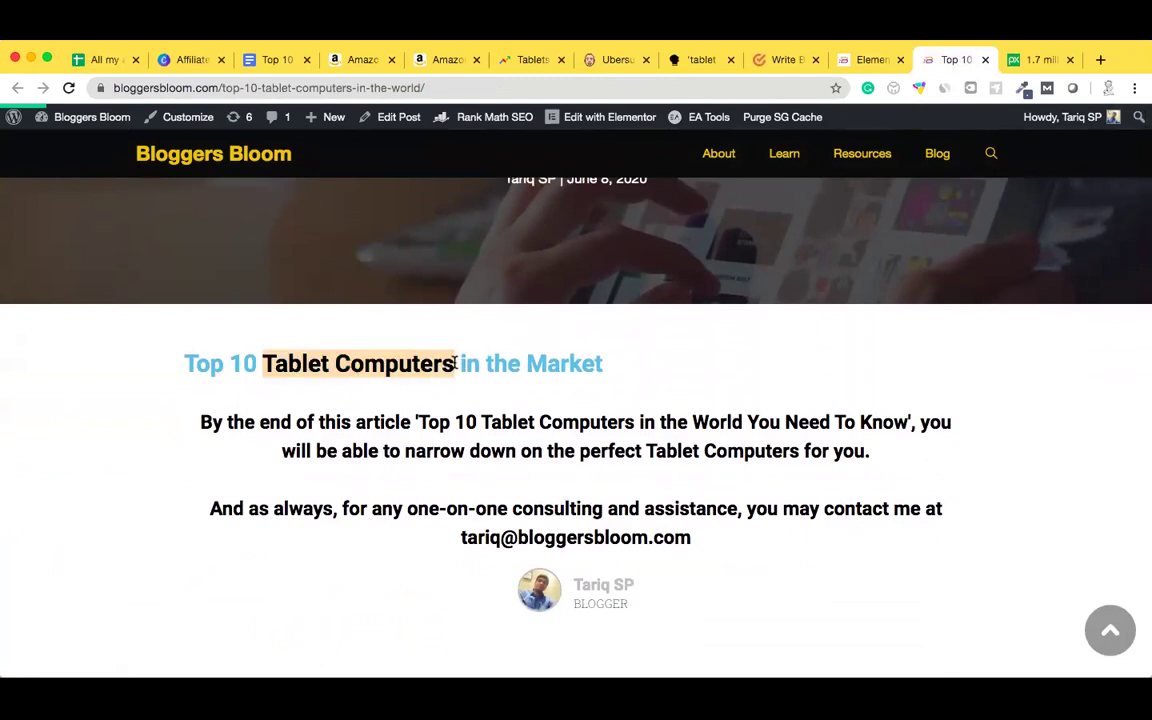
click(382, 421)
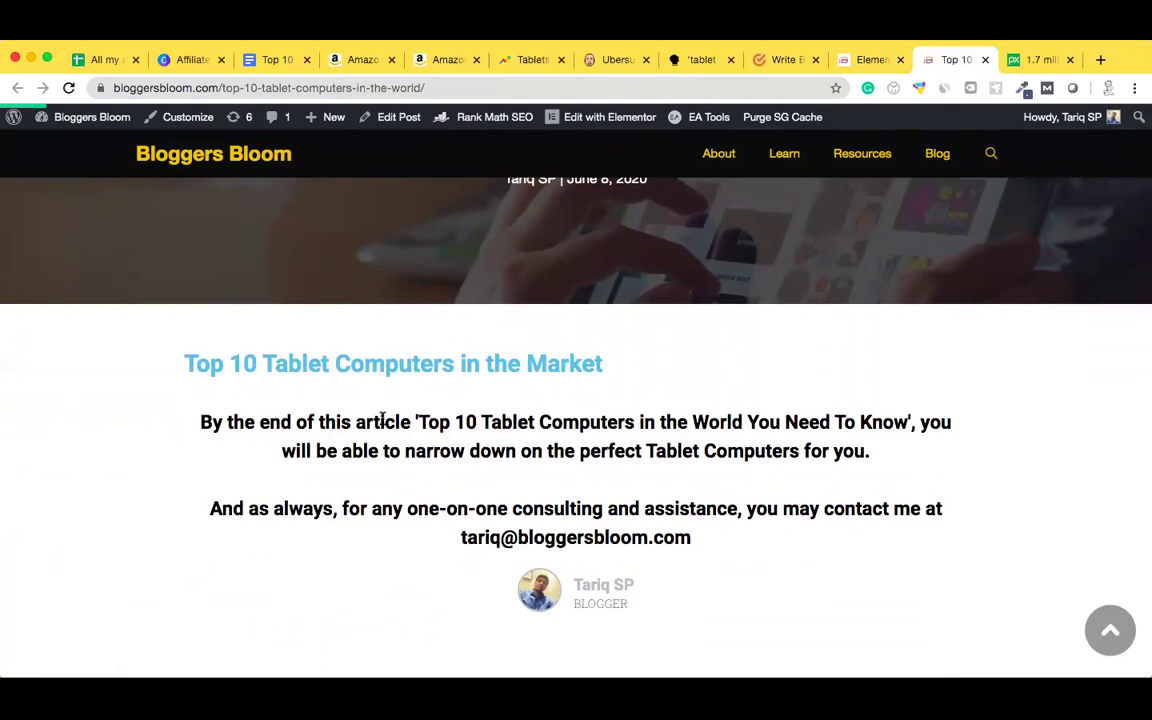
Highlight the quoted article title in the introductory sentence beneath the post's "Top 10 Tablet Computers in the Market" subheading
scroll(382, 421, down, 2)
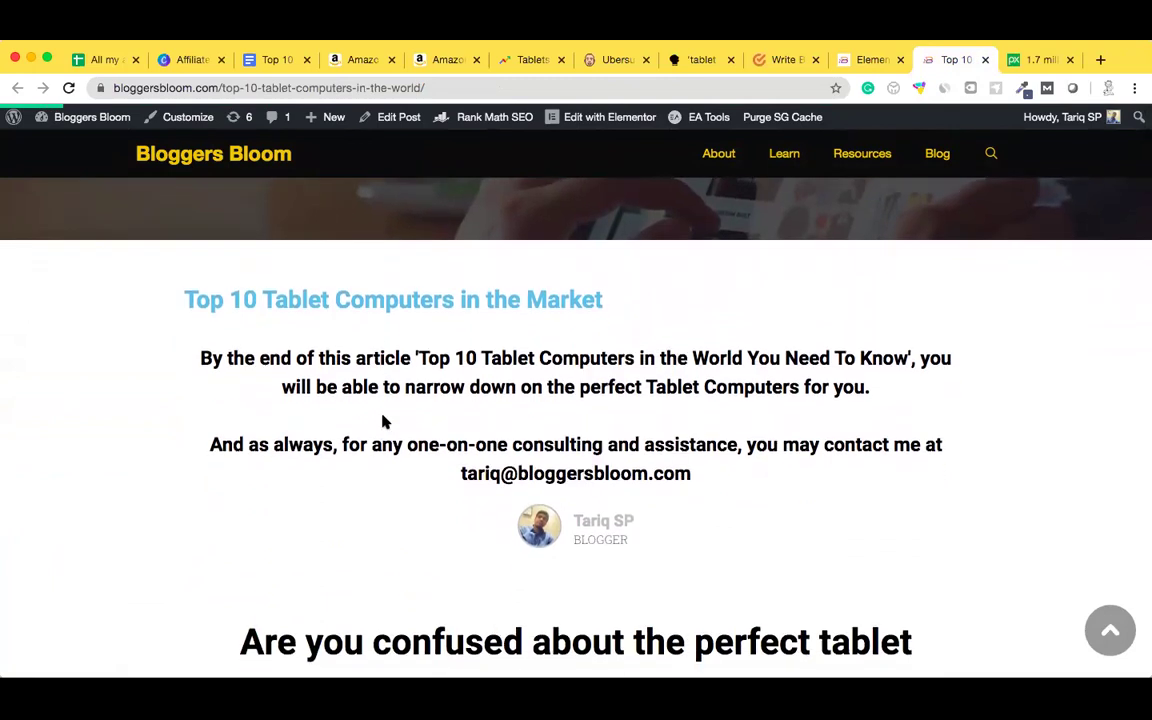
scroll(382, 421, up, 1)
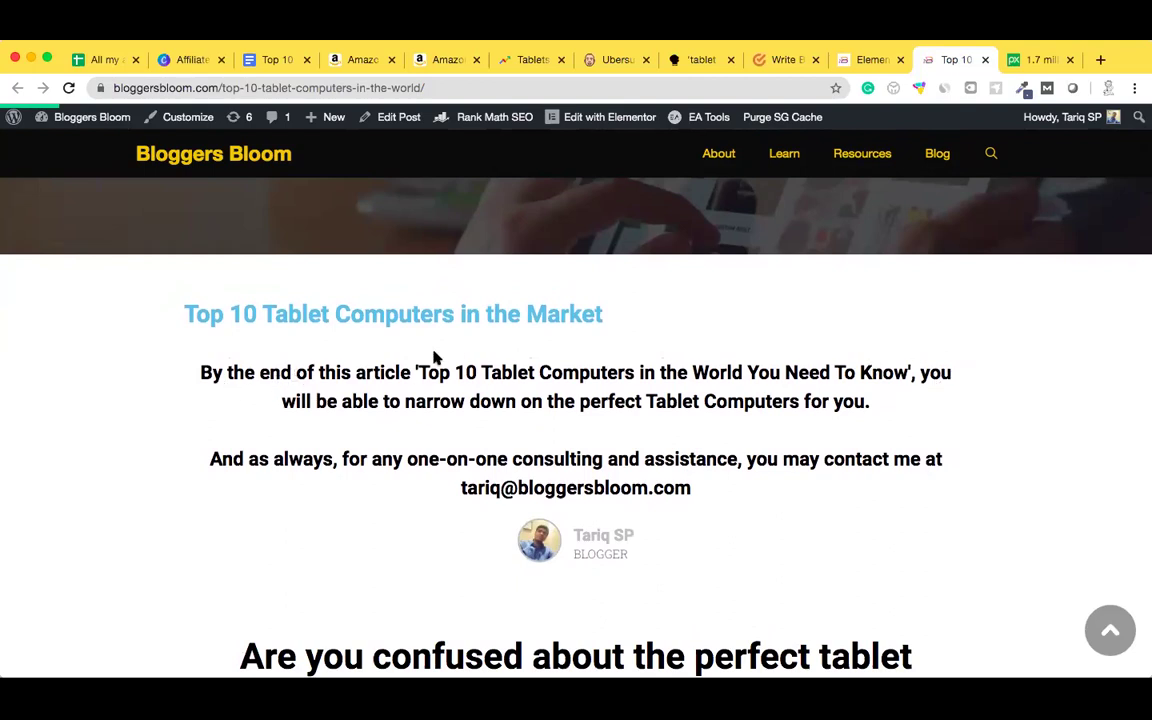
drag(413, 372, 906, 363)
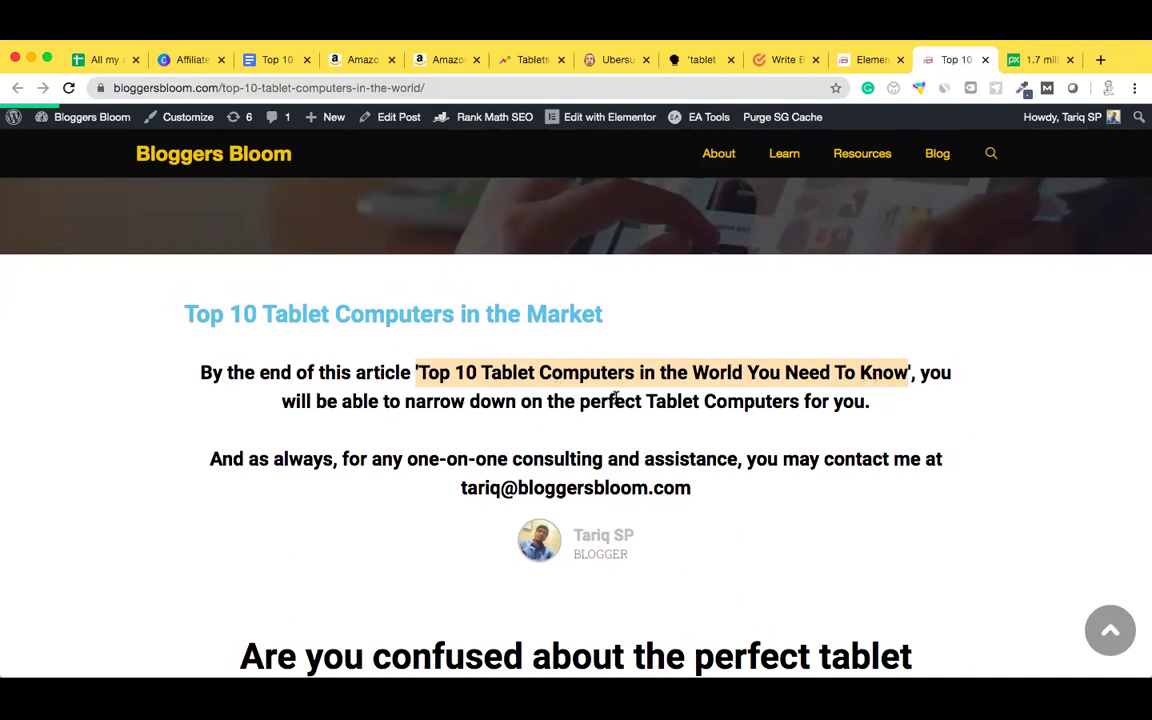
Highlight the "Top 10 Tablet Computers mentioned in this article" line with its list of tablets, and clear the selection
scroll(617, 400, down, 5)
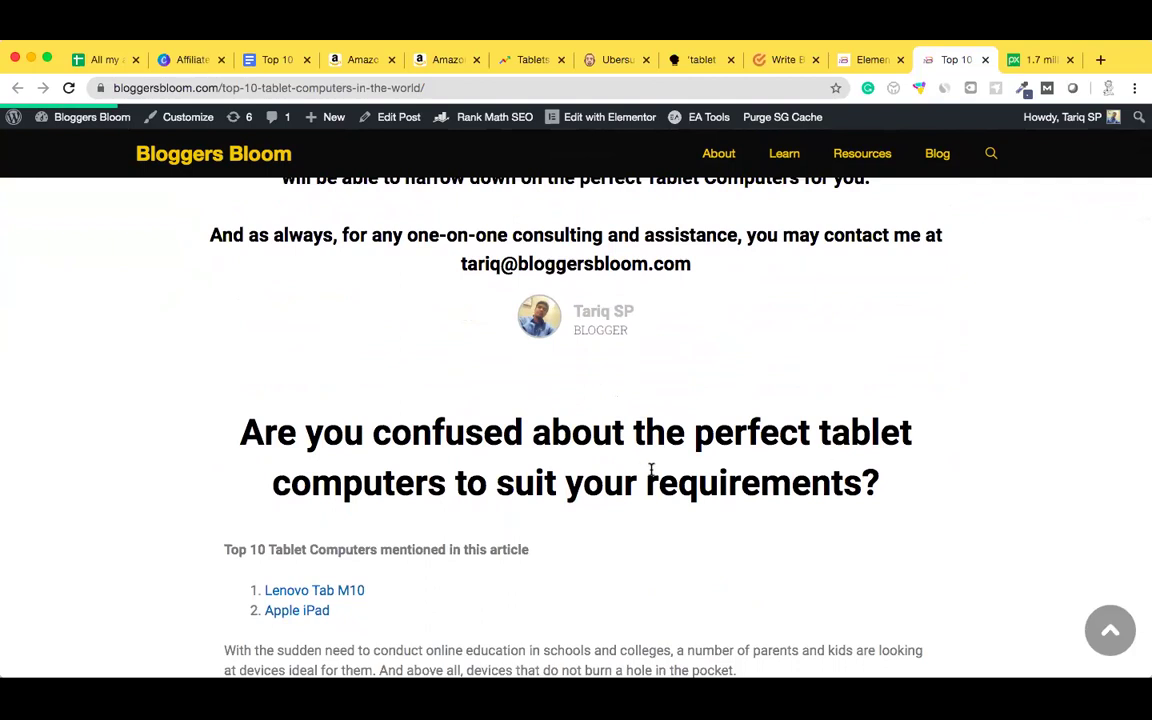
scroll(651, 469, down, 4)
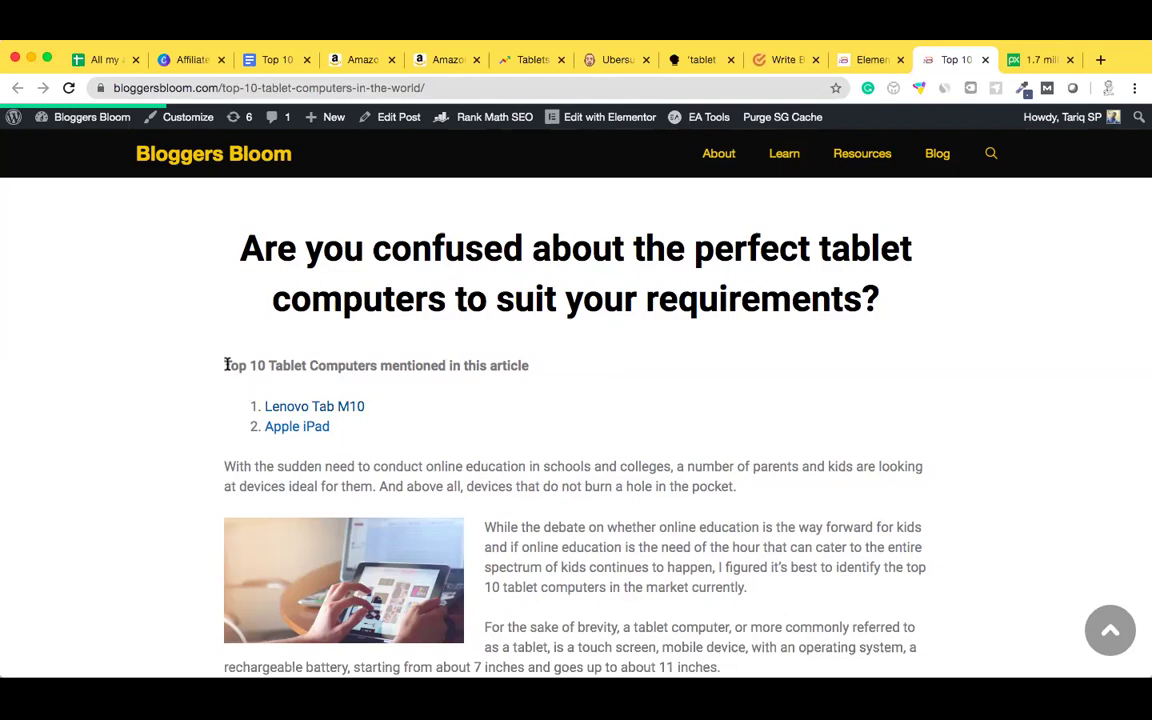
drag(224, 365, 363, 427)
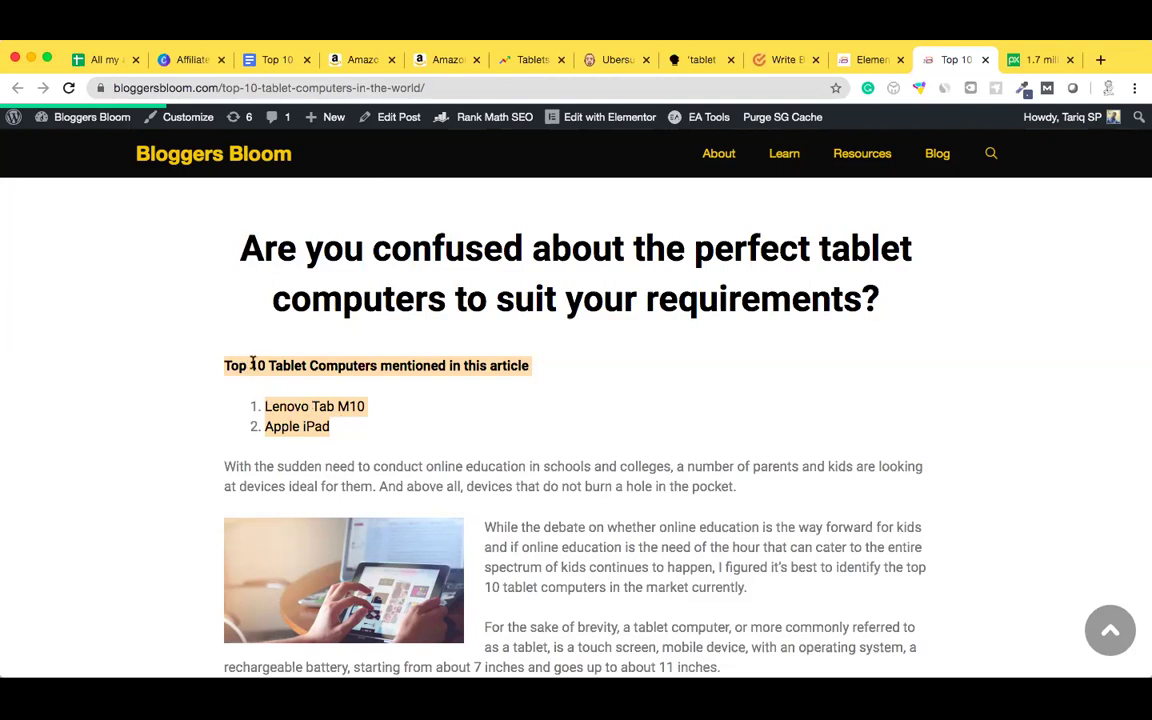
click(364, 432)
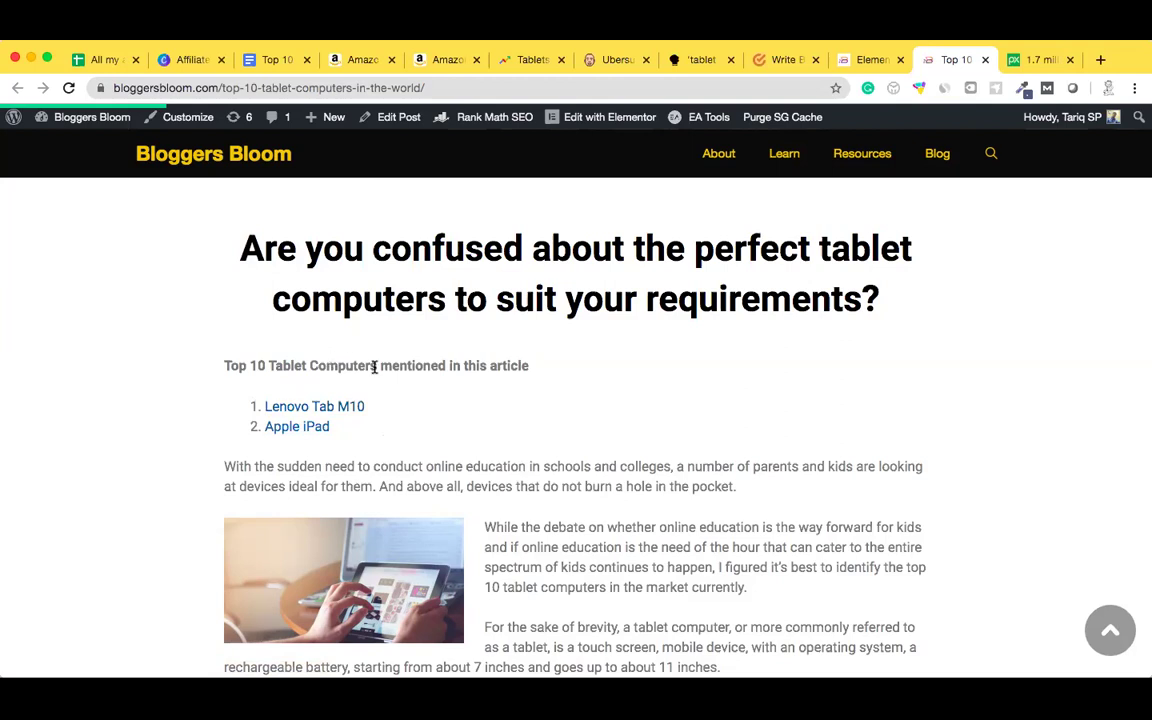
Follow the Lenovo Tab M10 list link to its section of the post, and return to the list of mentioned tablets
click(345, 406)
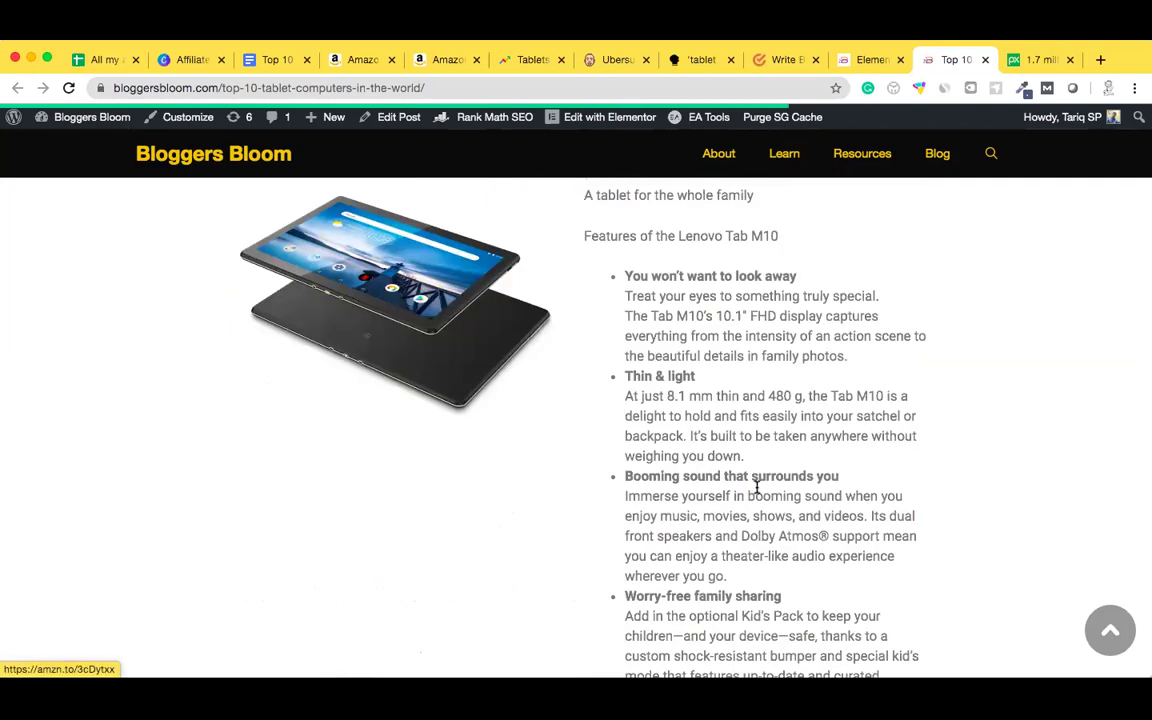
click(1113, 634)
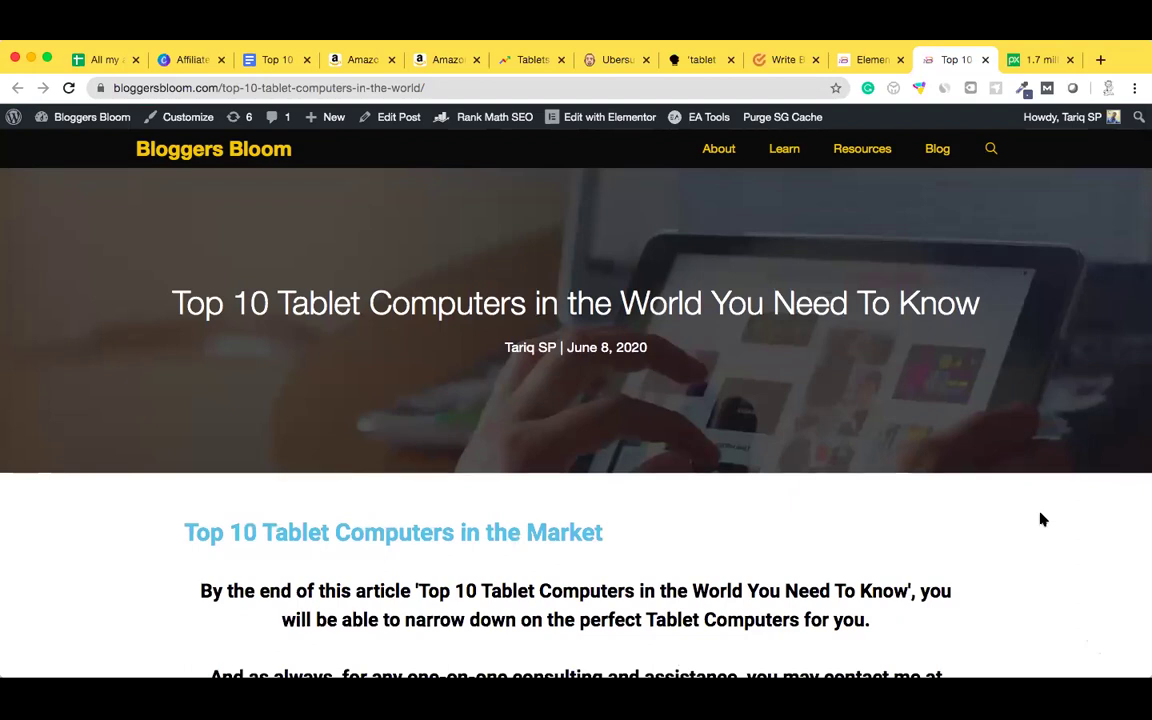
scroll(1040, 519, down, 5)
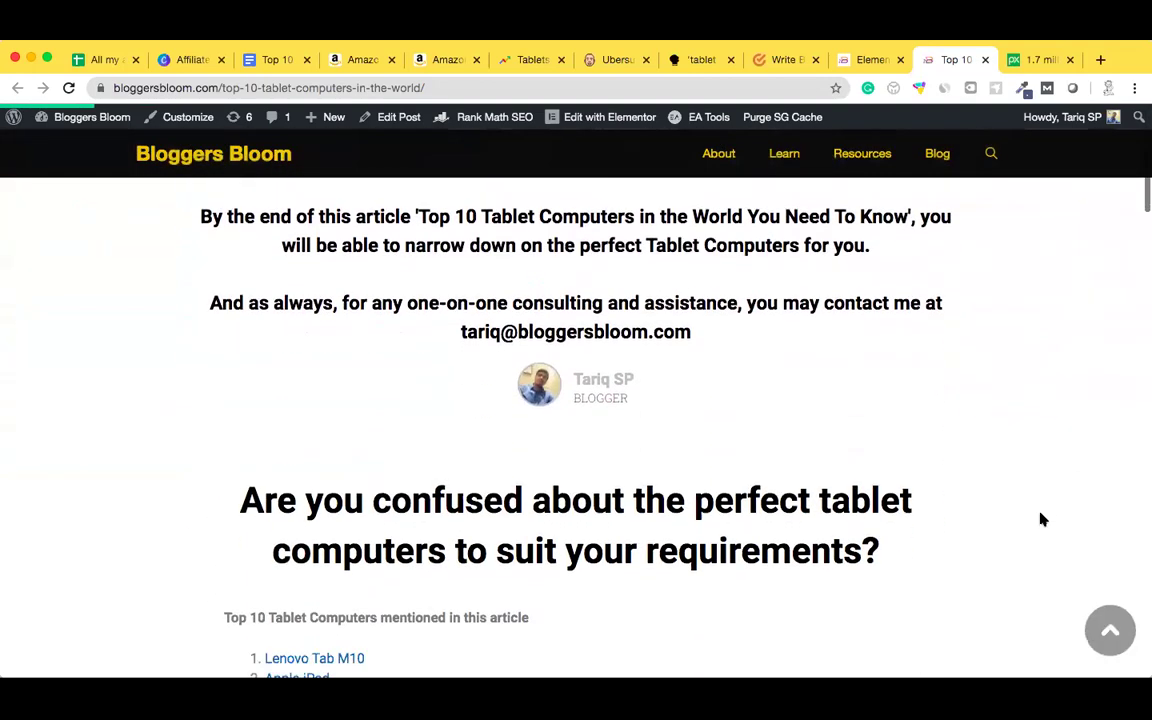
scroll(1040, 519, down, 4)
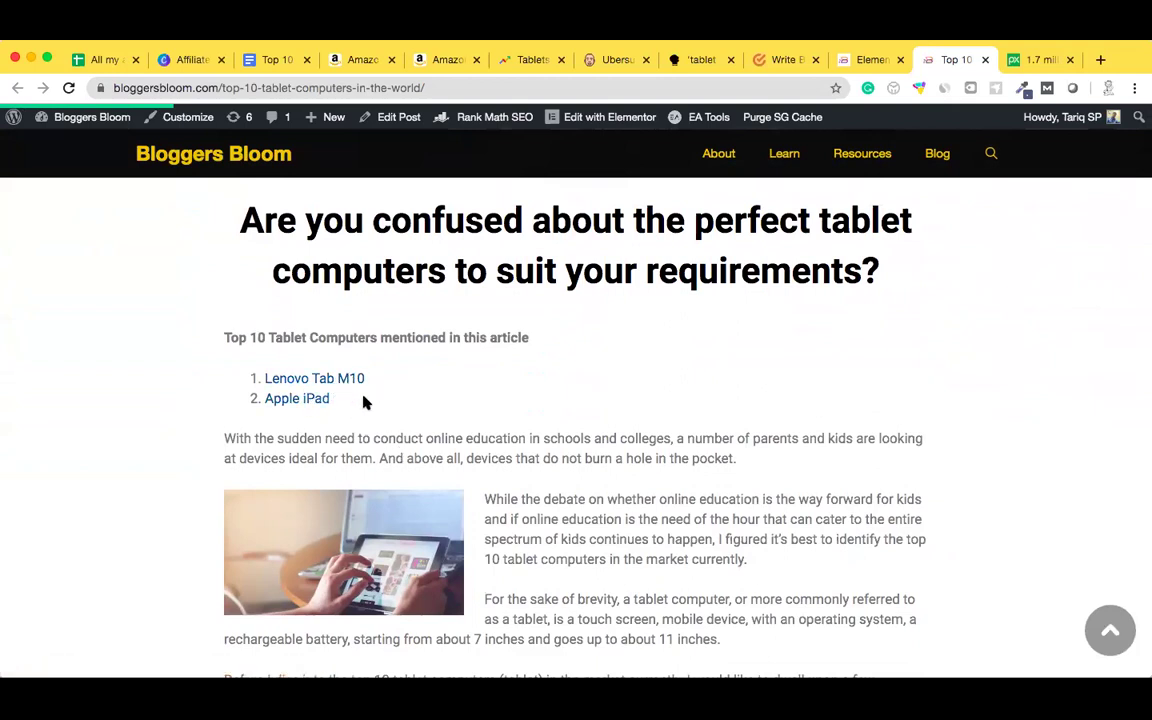
Go to the FAQs section and highlight part of its heading and the question "What is a tablet computer used for?"
scroll(363, 401, down, 2)
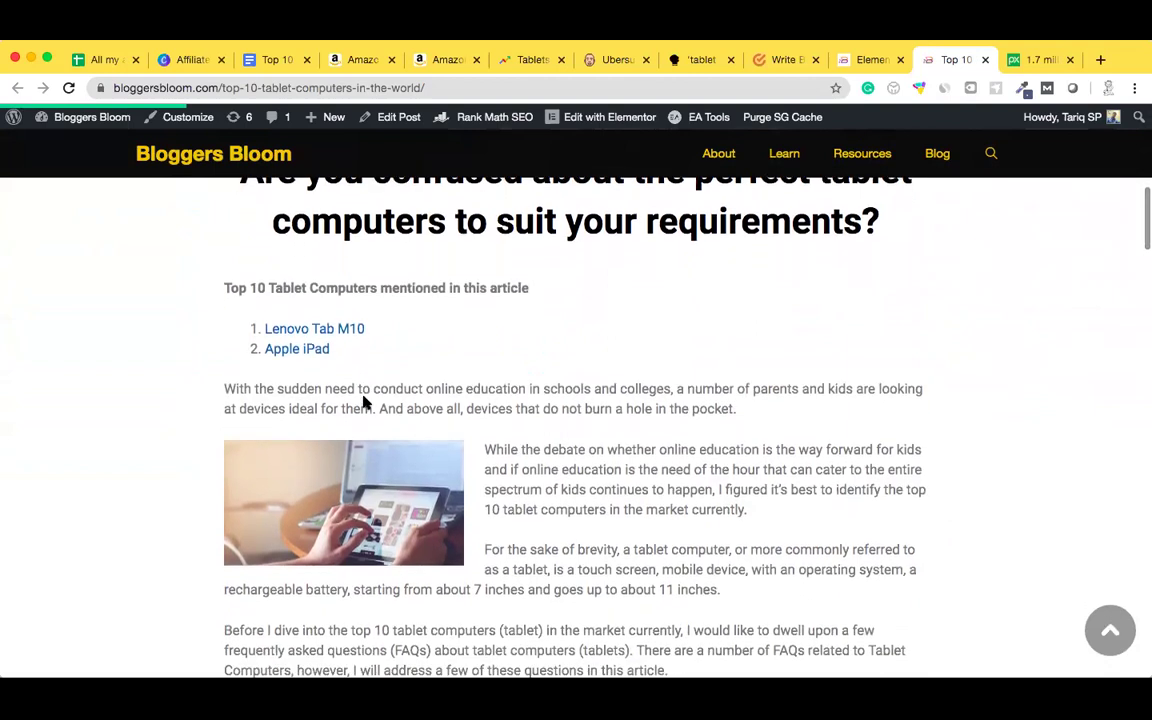
scroll(363, 401, down, 2)
scroll(625, 495, down, 1)
scroll(627, 494, down, 8)
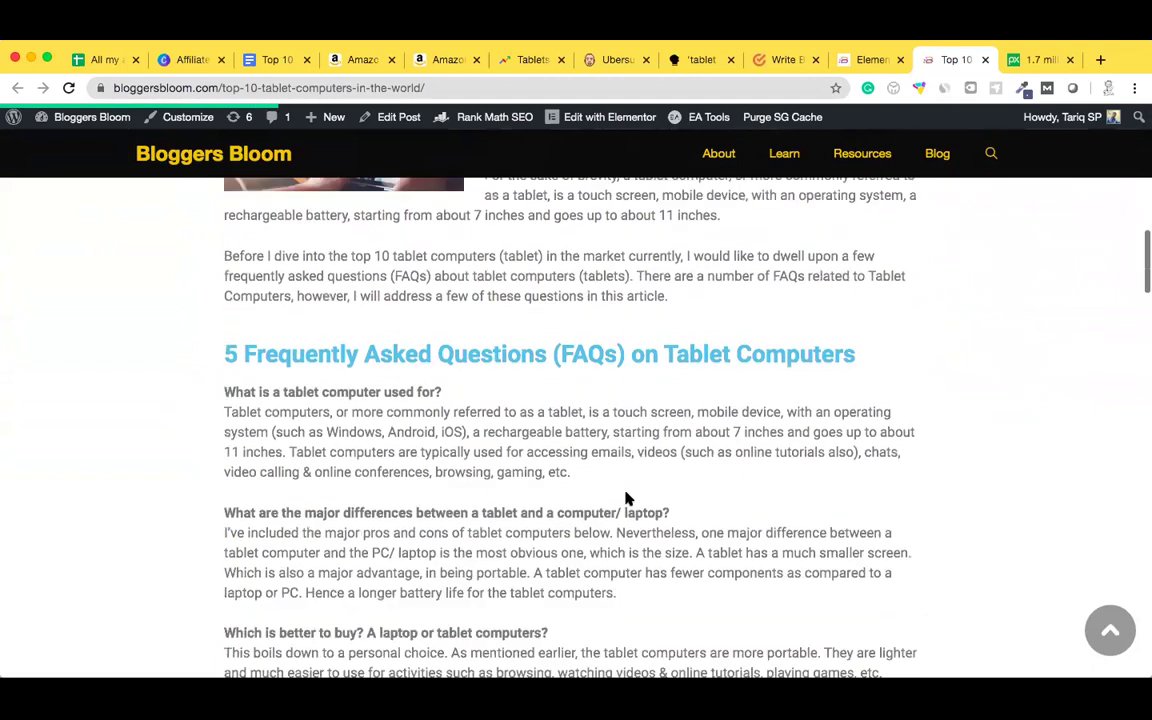
scroll(627, 497, down, 2)
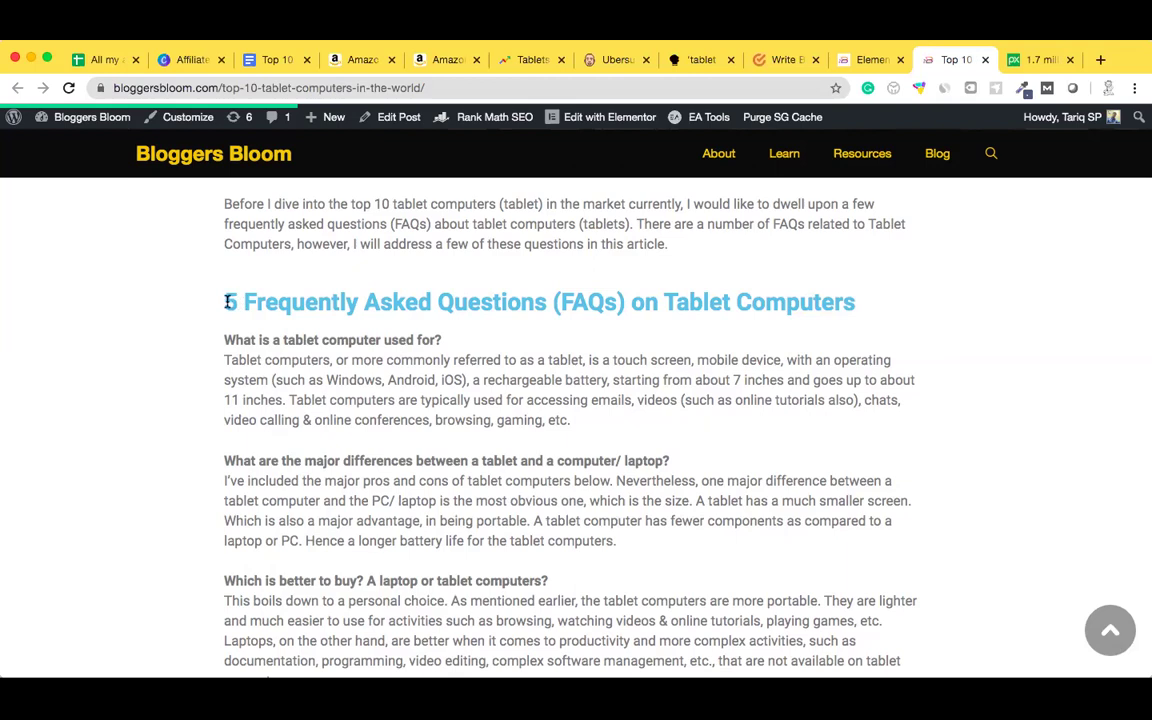
drag(227, 302, 474, 310)
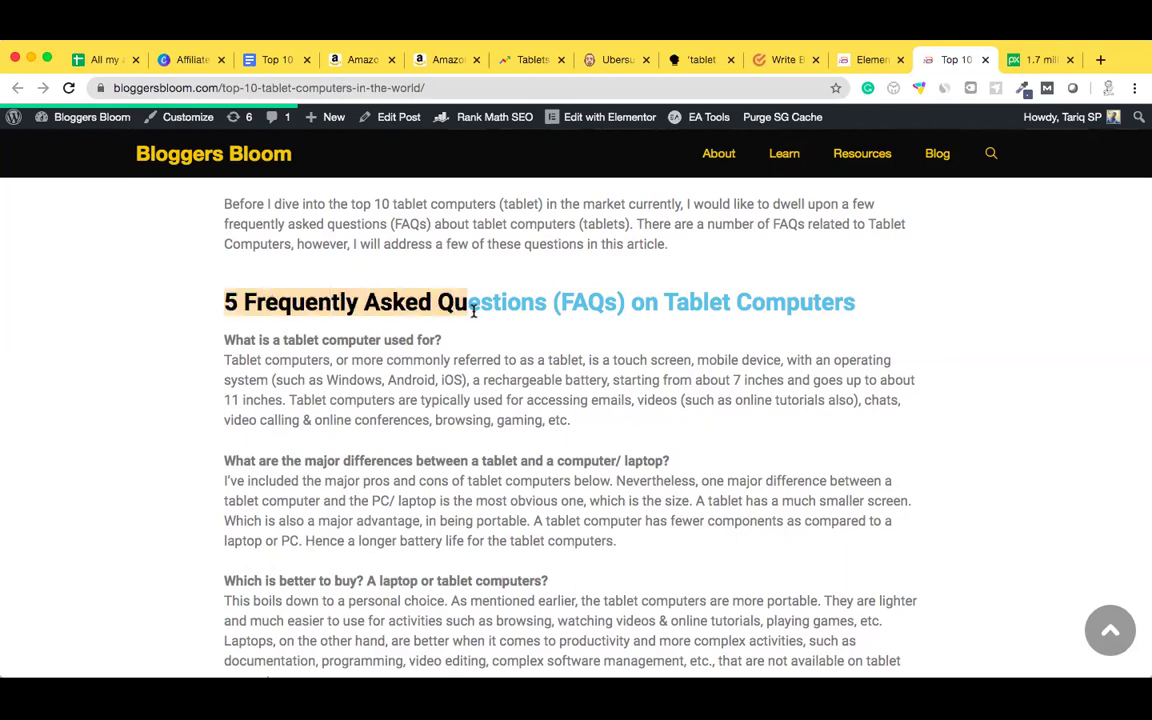
click(472, 309)
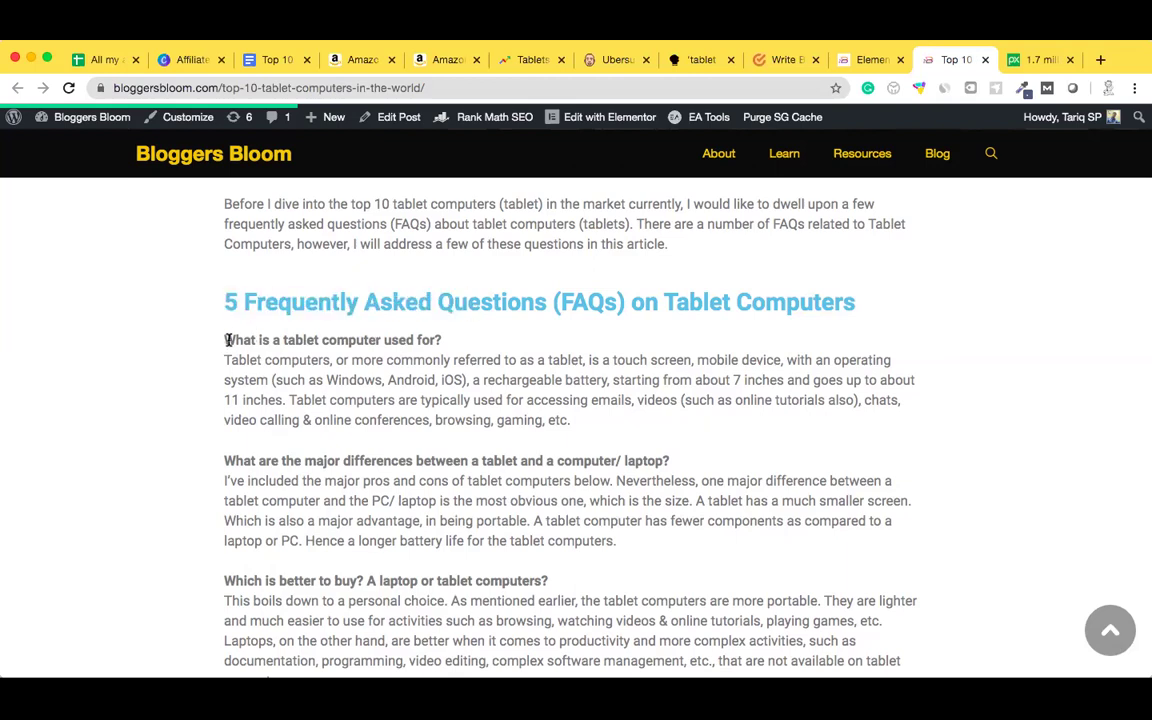
drag(228, 340, 436, 330)
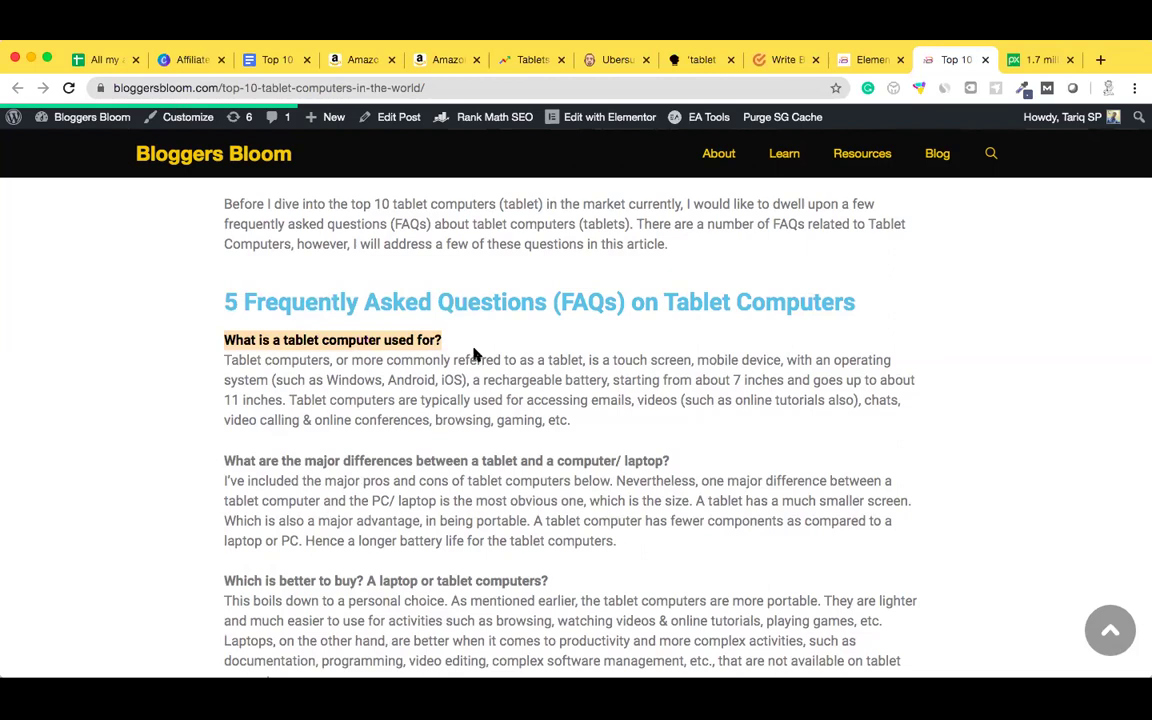
Switch to AnswerThePublic, look through its question data for tablet computers, and return to the published post
click(698, 62)
scroll(660, 257, down, 15)
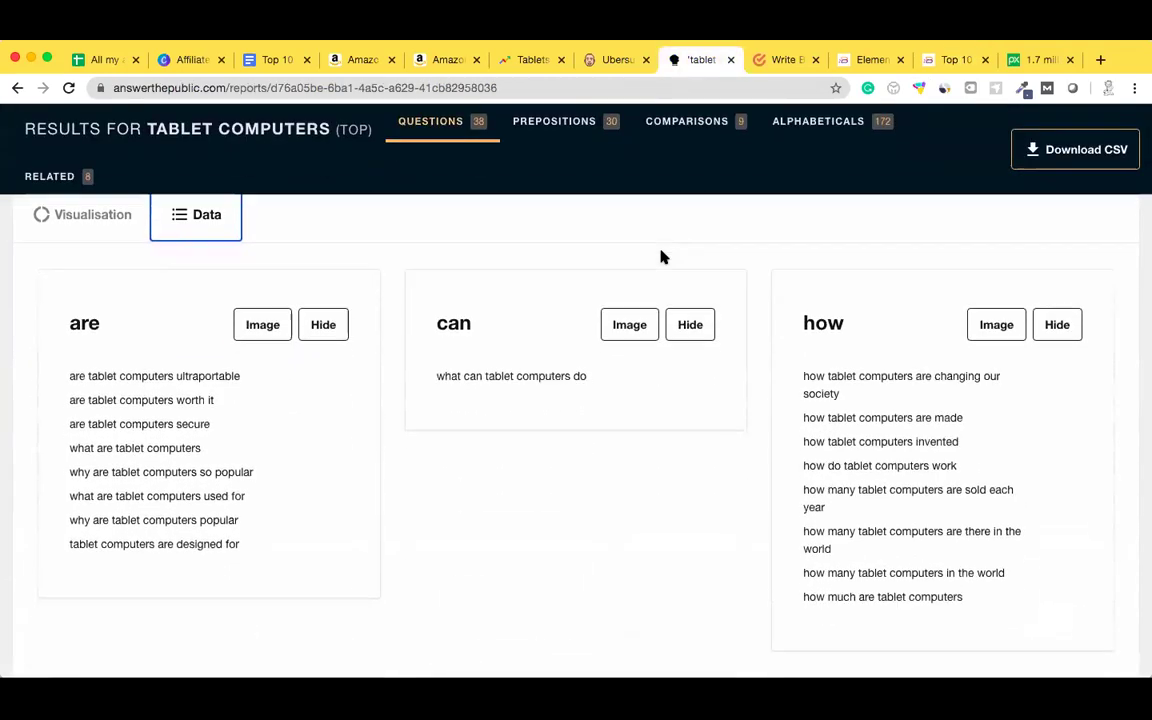
scroll(660, 257, down, 6)
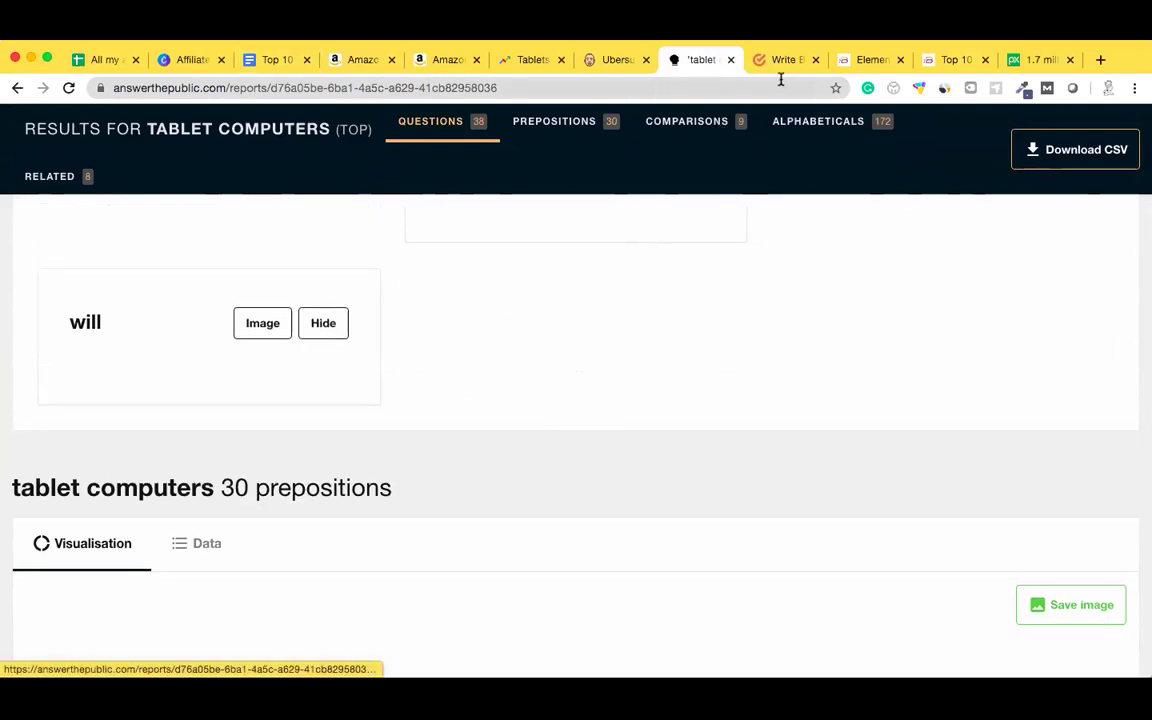
click(939, 60)
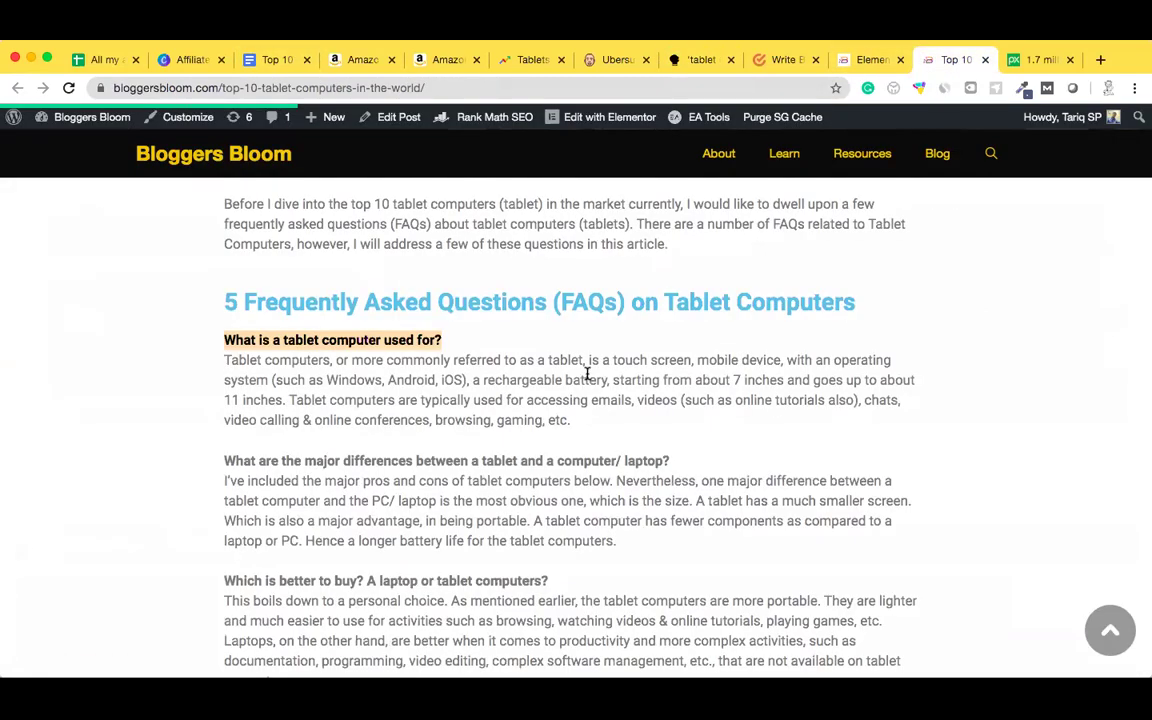
Highlight the beginning of the "5 Frequently Asked Questions (FAQs) on Tablet Computers" heading and clear the selection
scroll(456, 350, down, 2)
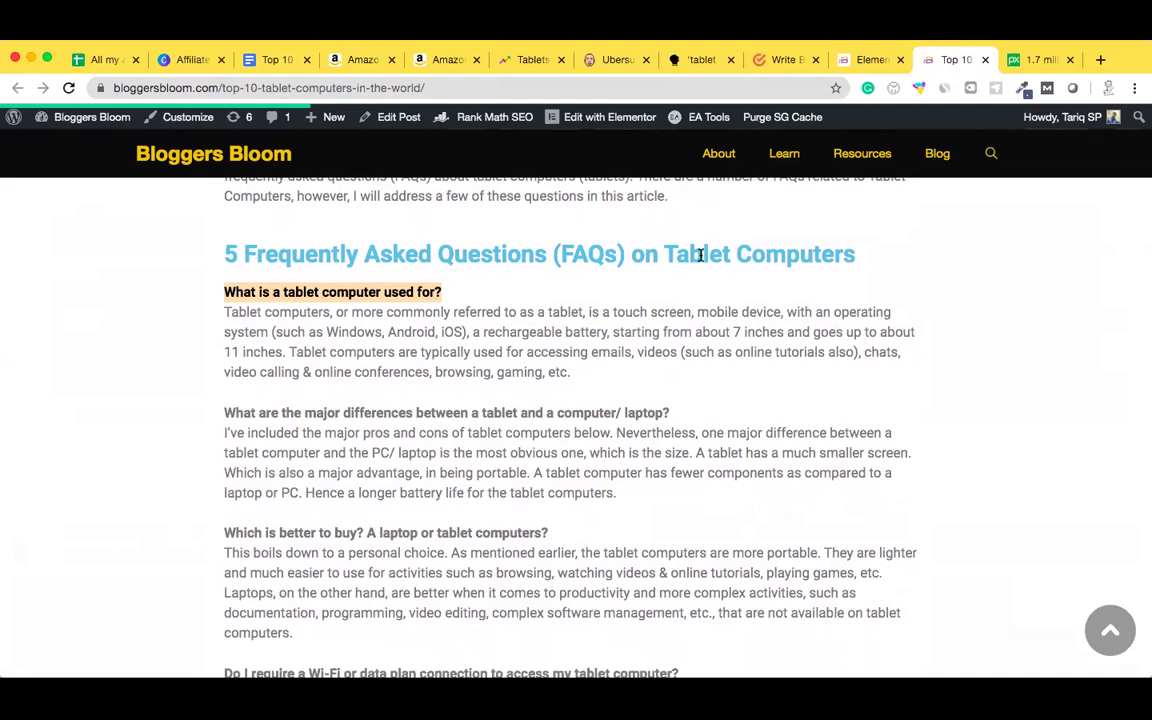
drag(226, 254, 494, 252)
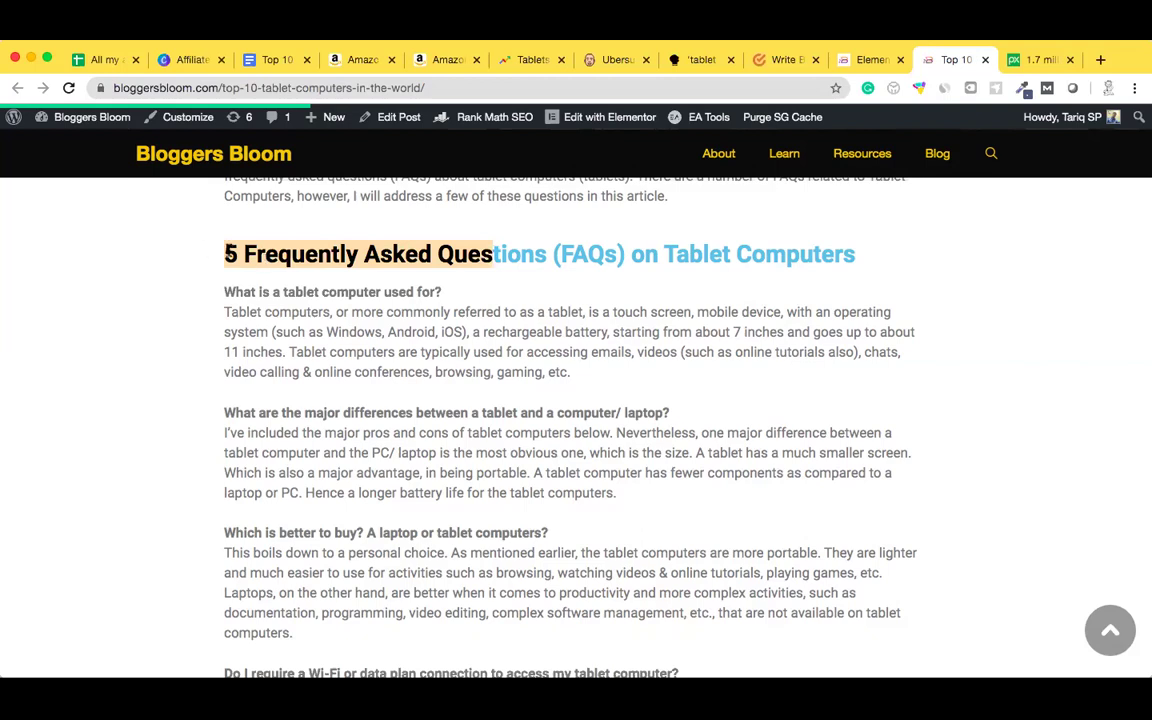
click(232, 253)
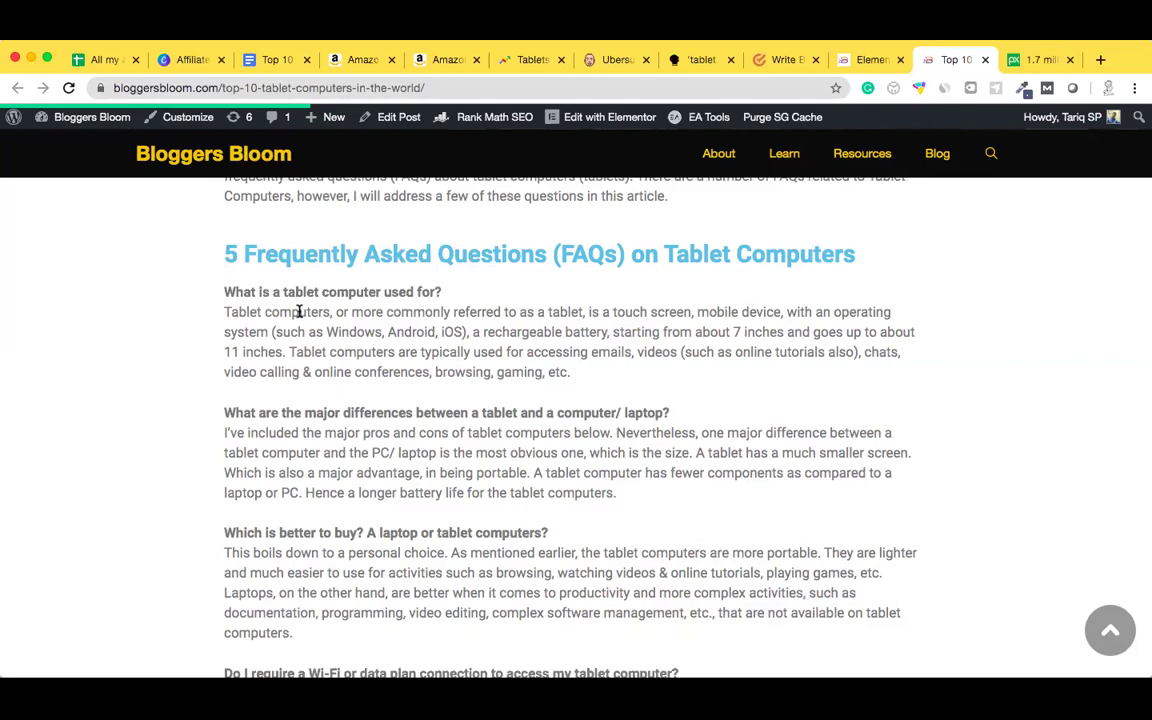
Look over the remaining FAQs and the Pros & Cons of Tablet Computers section, down to the first product heading
scroll(298, 309, down, 5)
scroll(298, 309, down, 4)
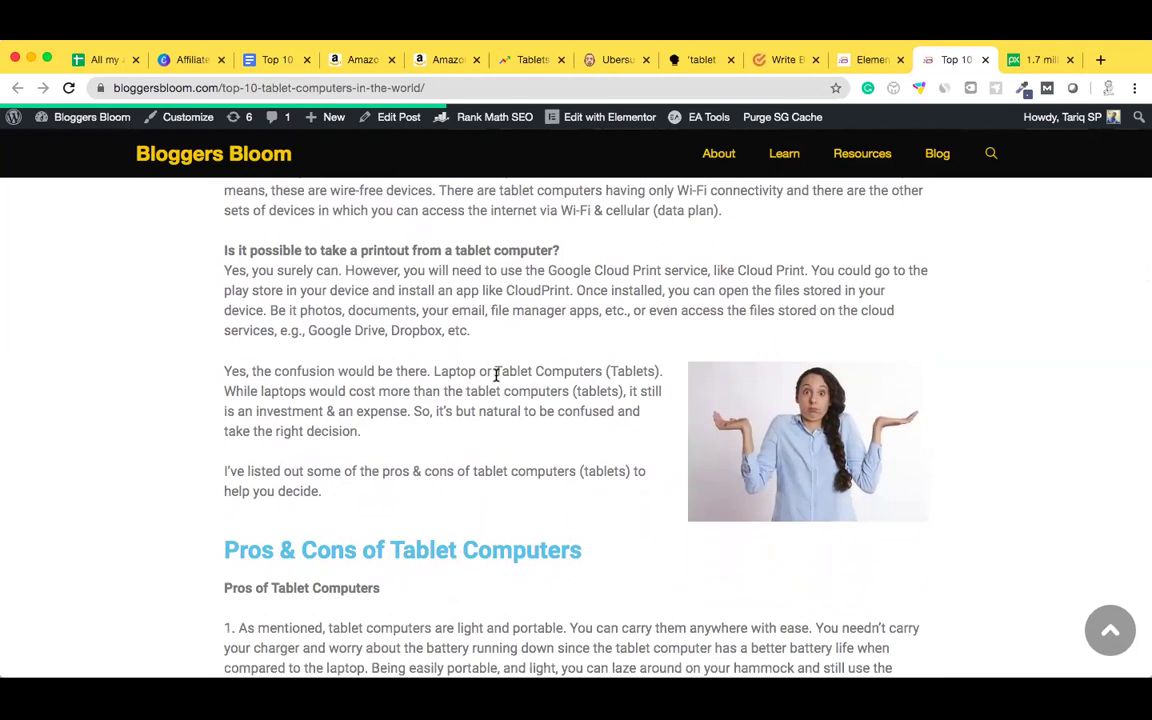
scroll(471, 453, down, 1)
scroll(621, 372, down, 3)
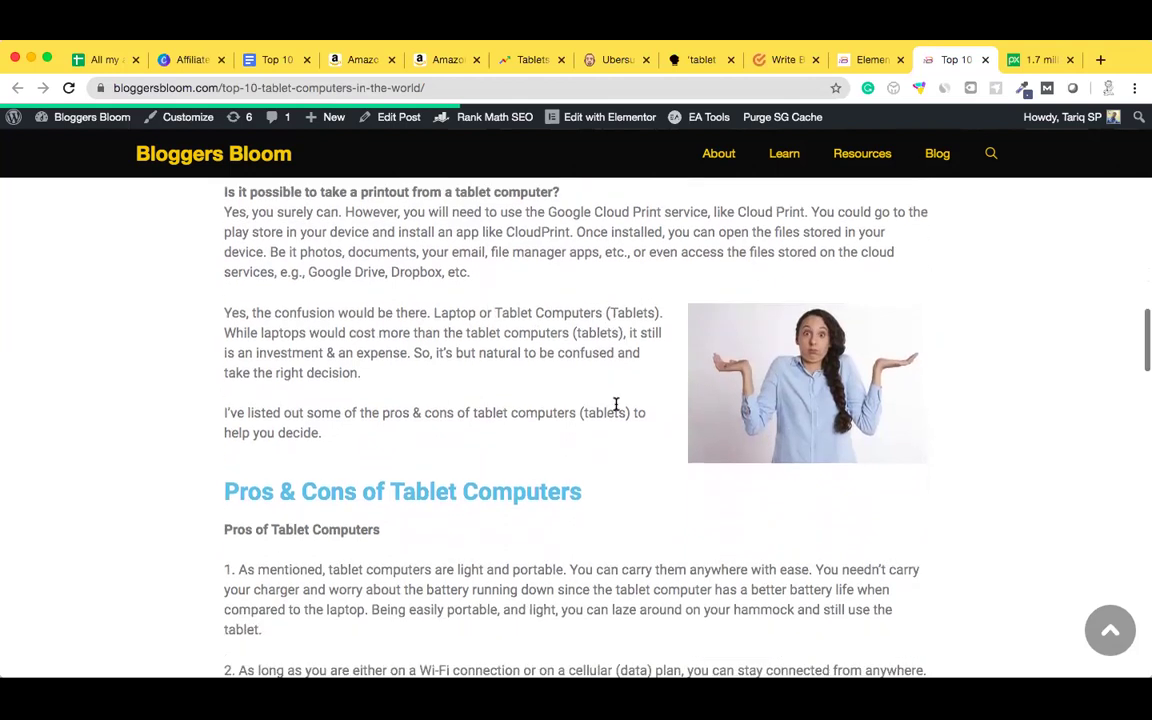
scroll(548, 363, down, 1)
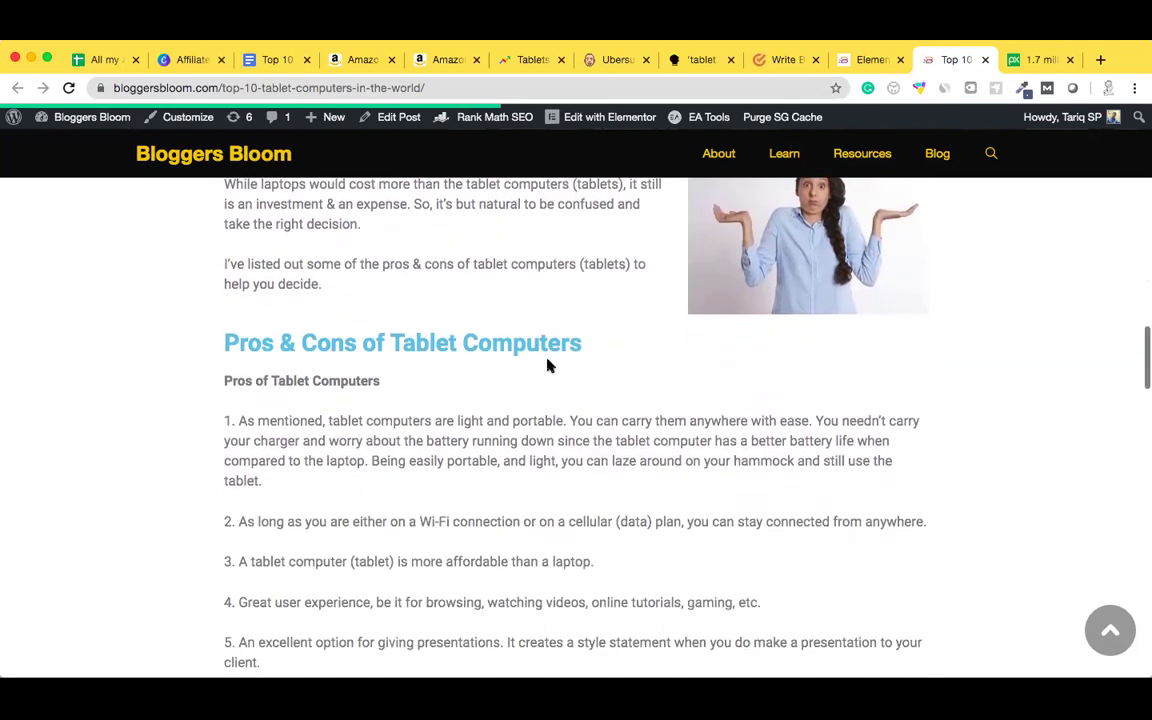
scroll(548, 365, down, 1)
scroll(548, 365, down, 10)
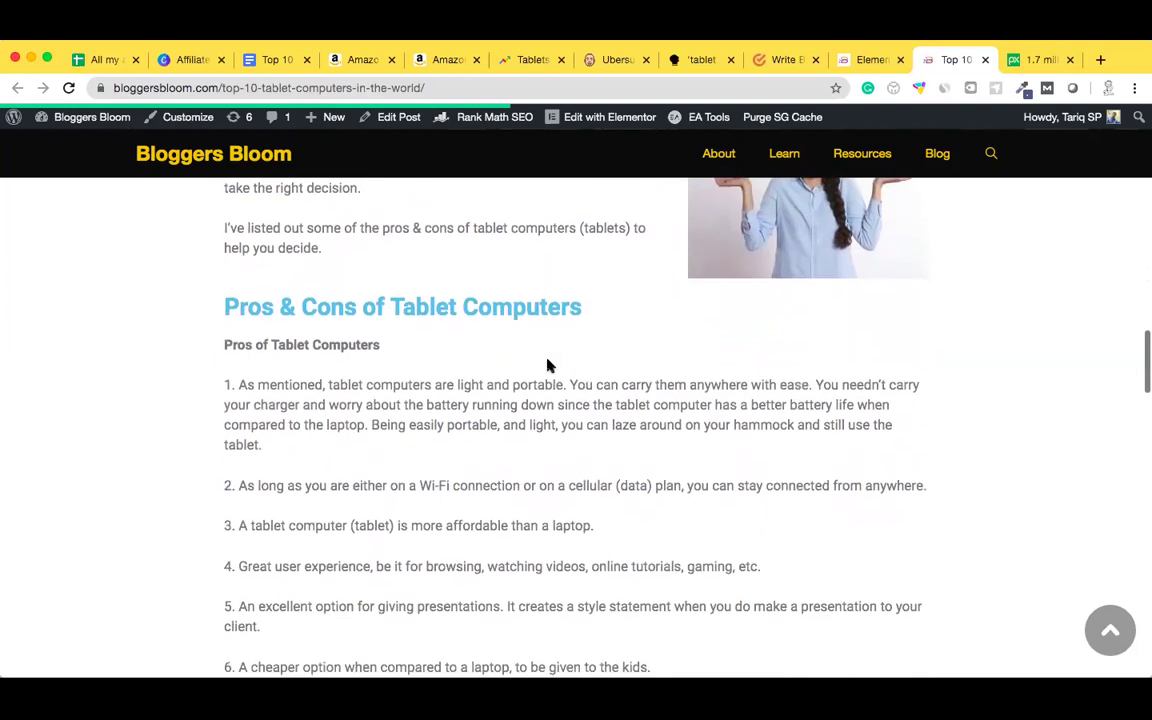
scroll(548, 365, down, 4)
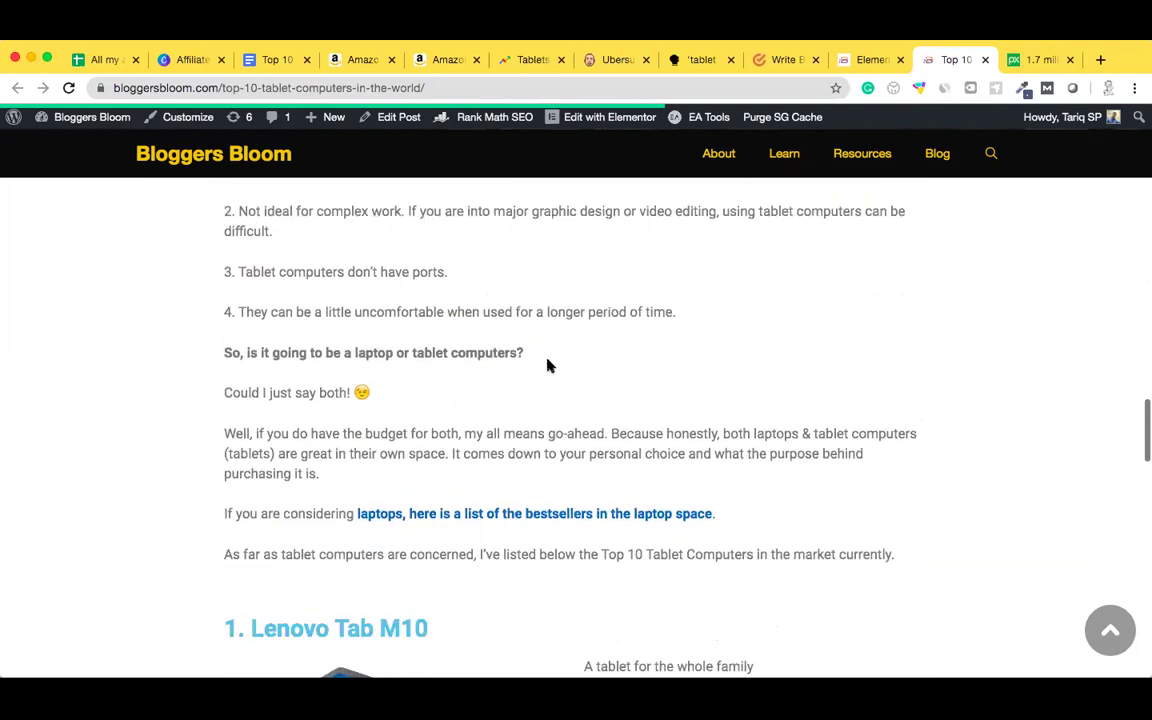
Highlight the sentence recommending bestselling laptops, clear the selection, and open its affiliate link to the Amazon laptop bestsellers
scroll(548, 365, up, 2)
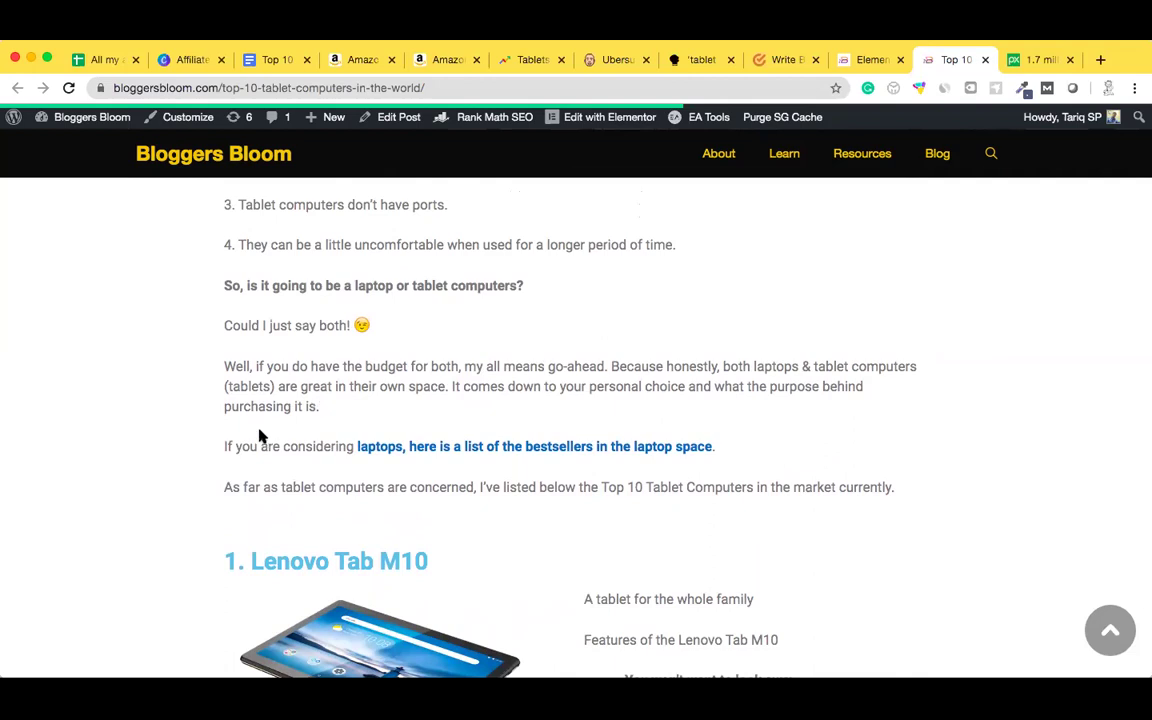
drag(231, 446, 721, 455)
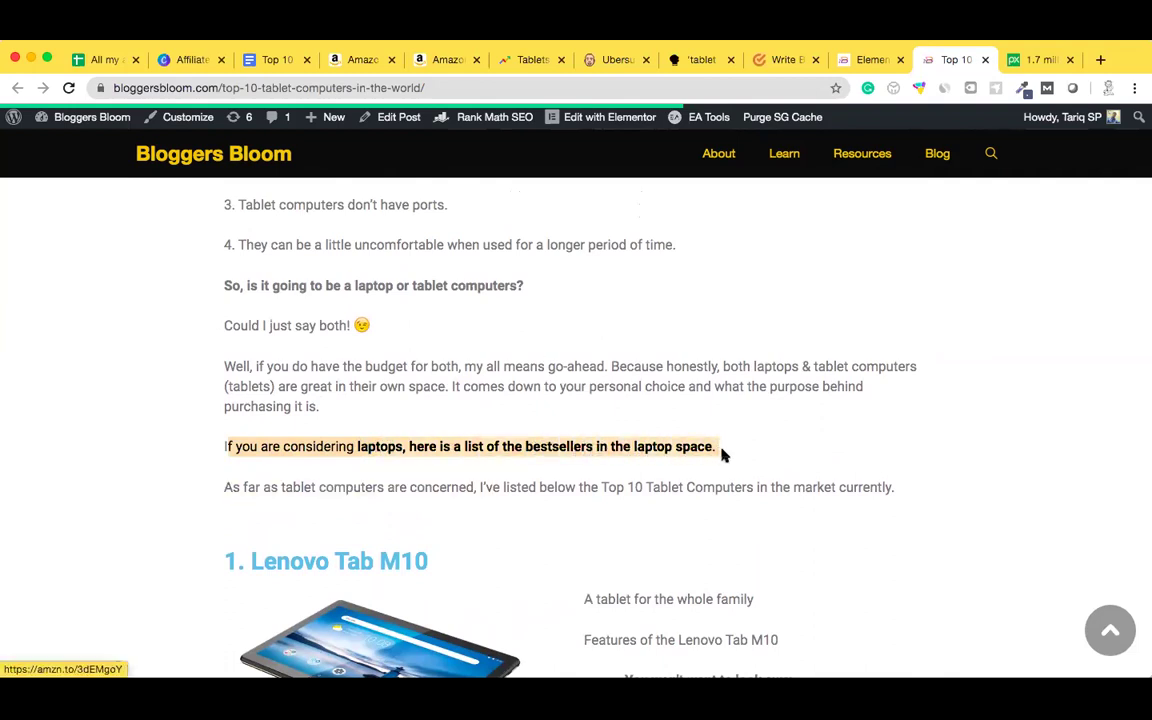
click(721, 455)
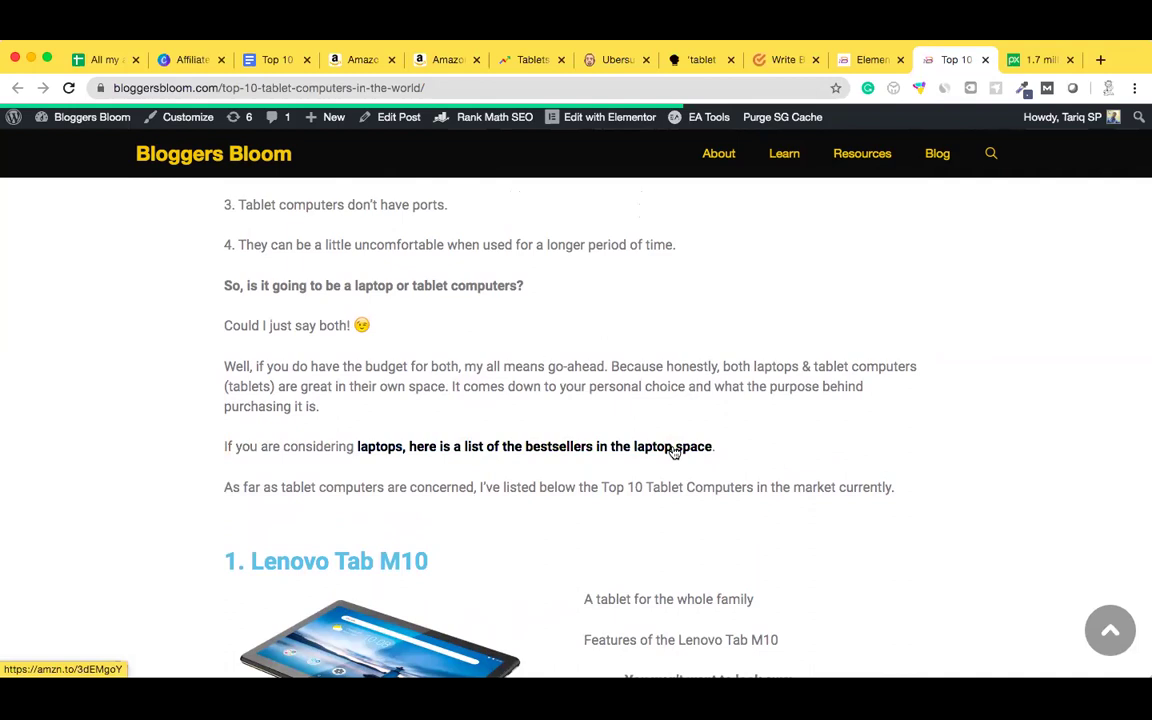
click(673, 451)
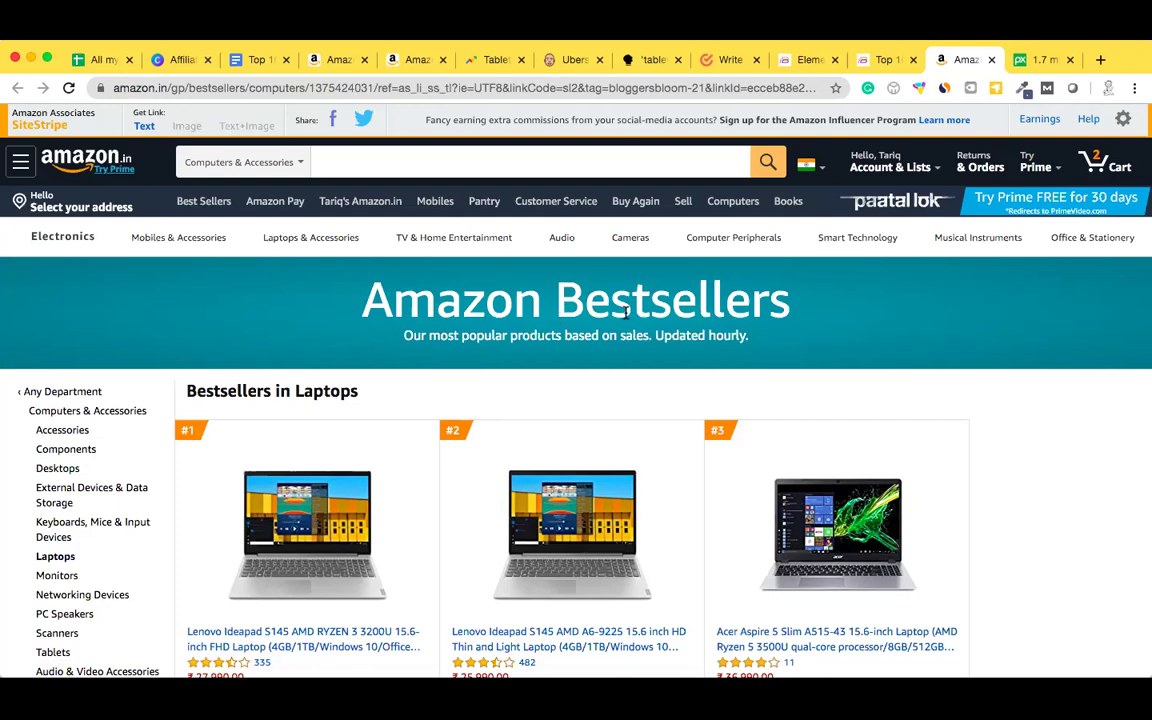
Generate a SiteStripe text link for the laptop bestsellers page, switch it to Full Link and back to Short Link, and close the link window
click(144, 127)
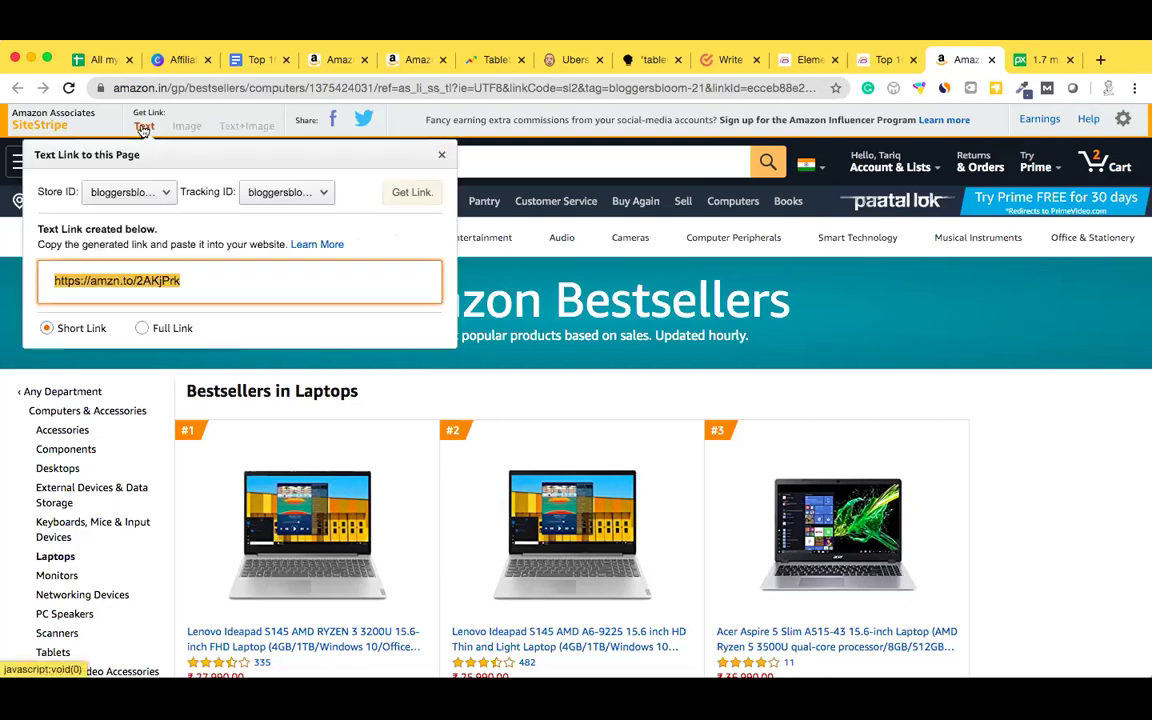
click(142, 329)
click(47, 329)
click(692, 403)
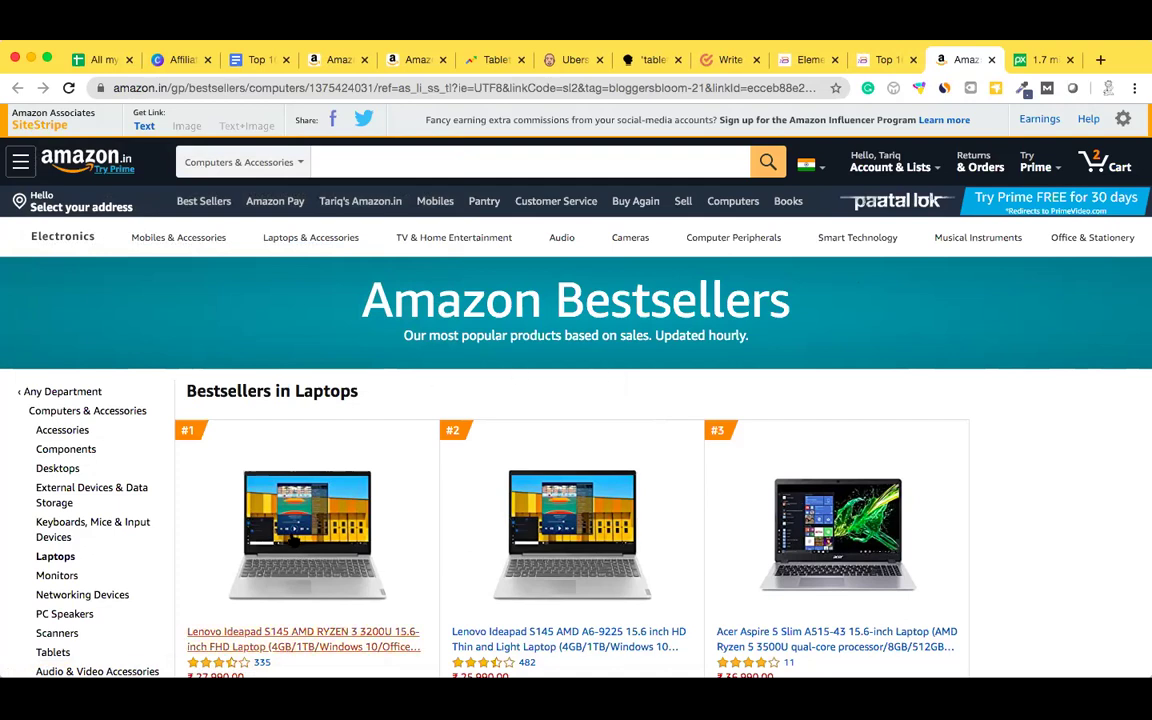
Open the product page of the #1 bestselling laptop, the Lenovo Ideapad S145 AMD RYZEN 3 3200U
click(293, 540)
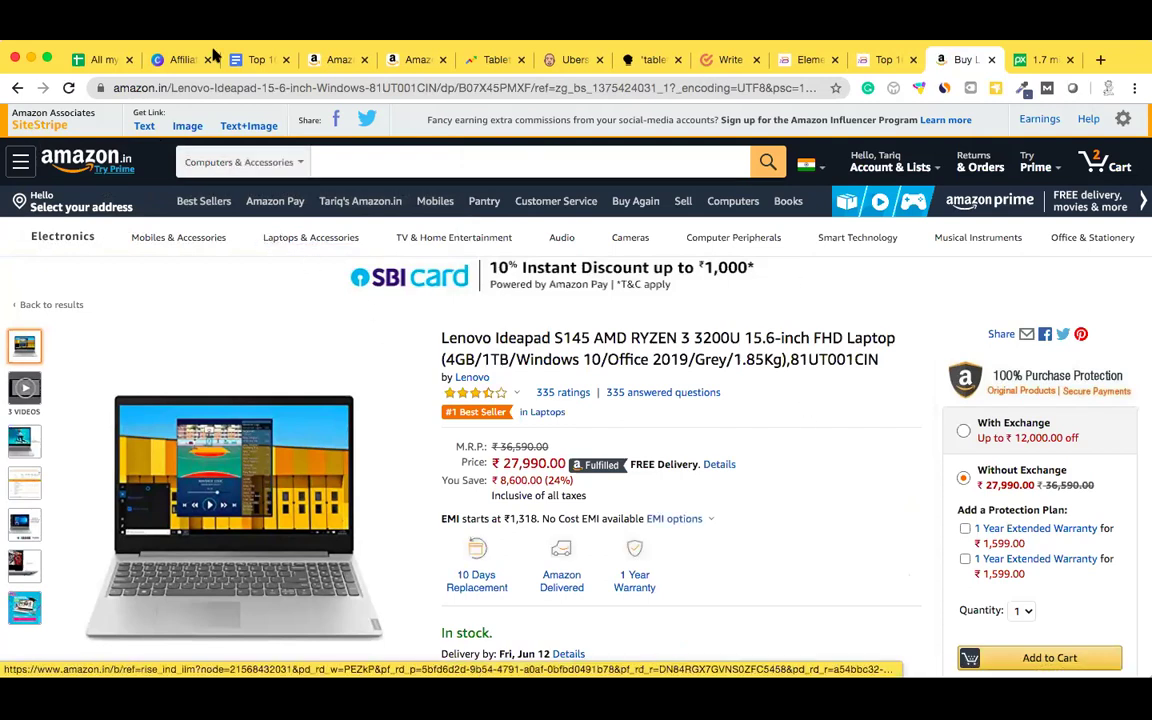
Generate a SiteStripe image link and a text+image link for the Lenovo Ideapad S145 laptop, and close the link window
click(186, 128)
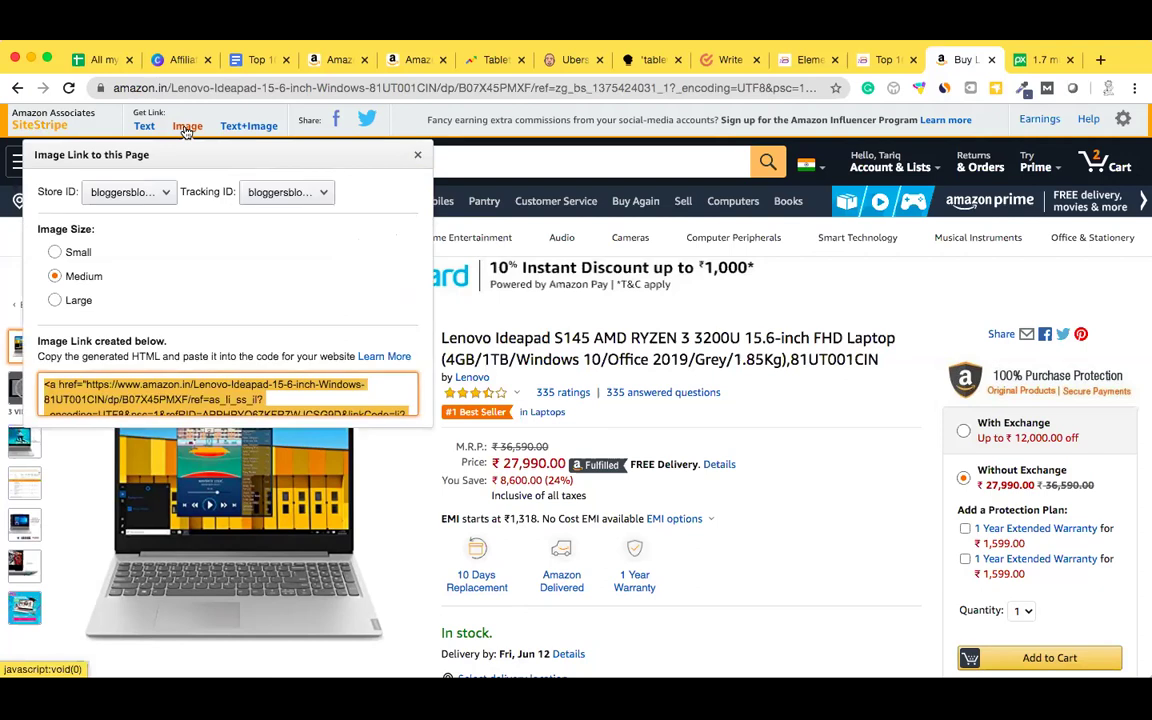
click(238, 128)
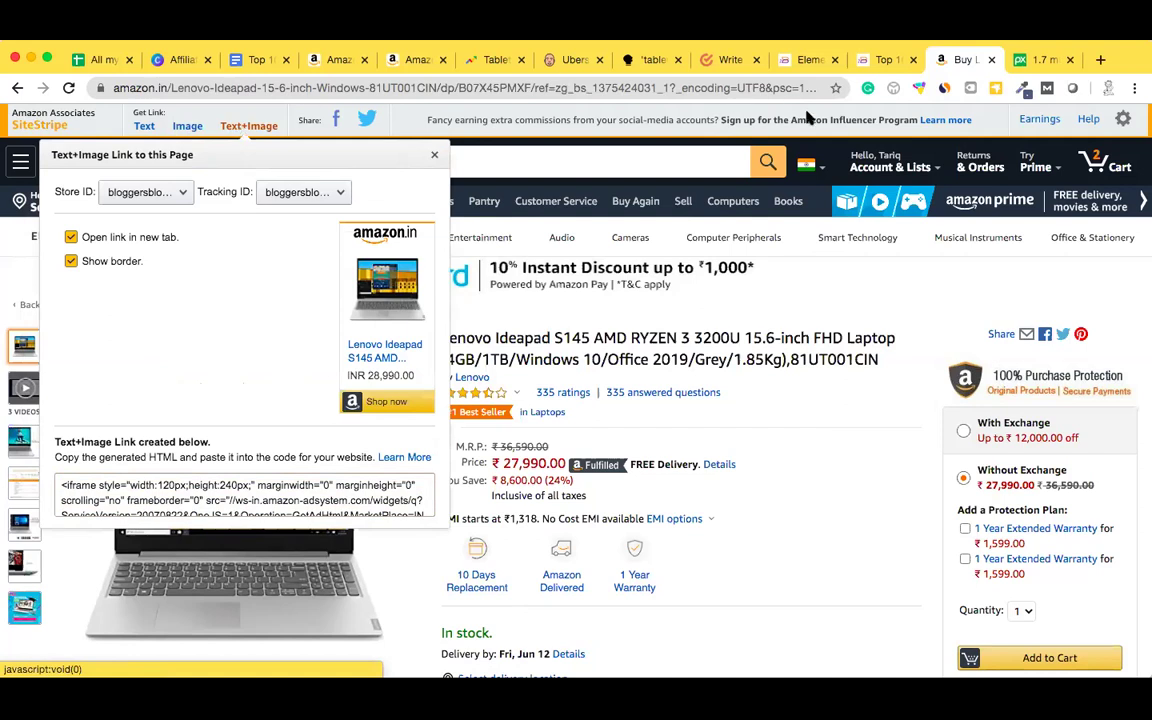
click(824, 425)
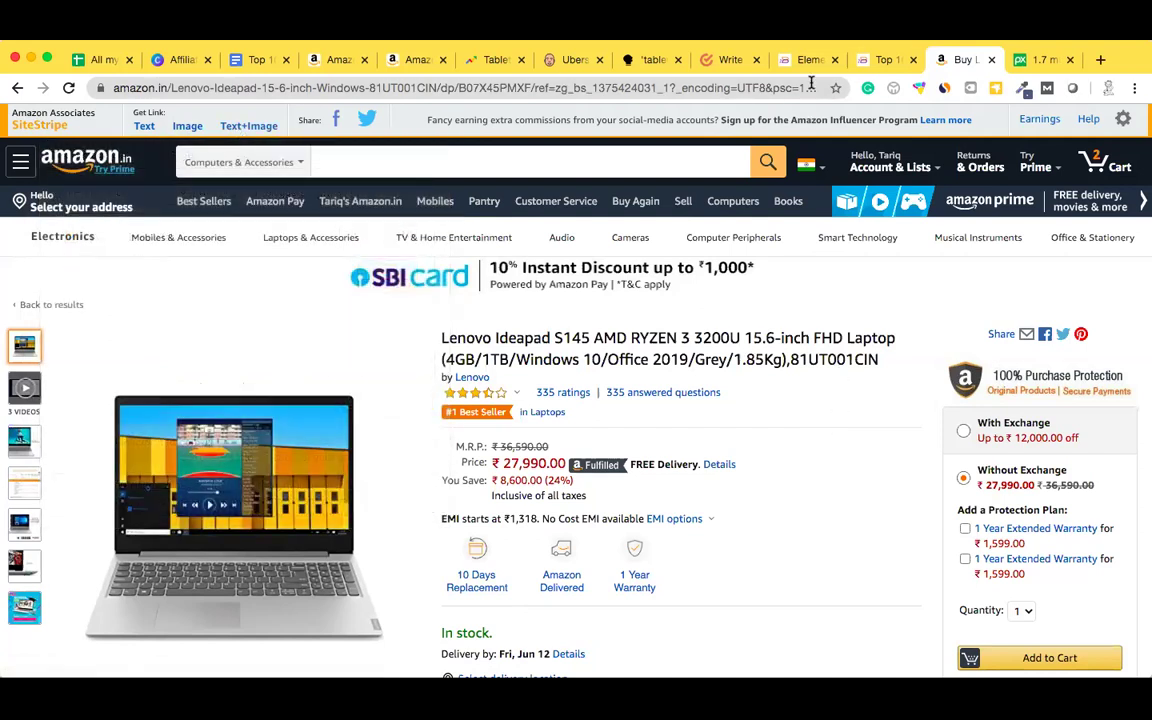
Return to the published tablet article and open the affiliate link of its first product heading, Lenovo Tab M10
click(883, 60)
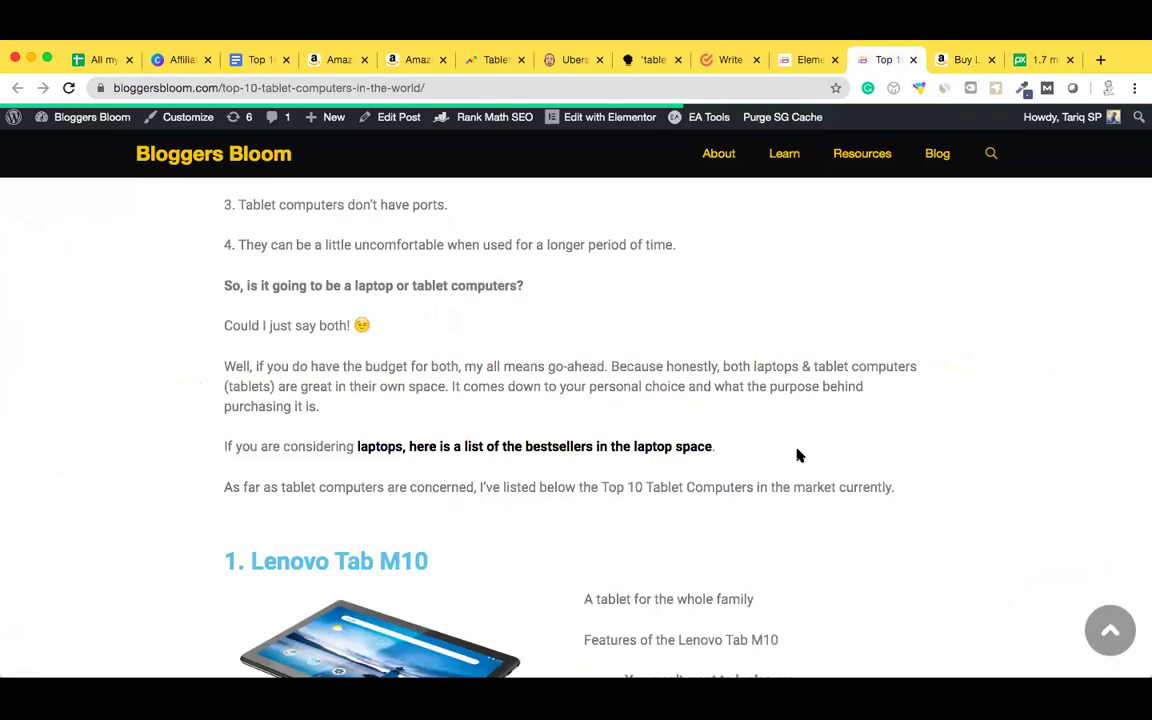
scroll(797, 455, down, 3)
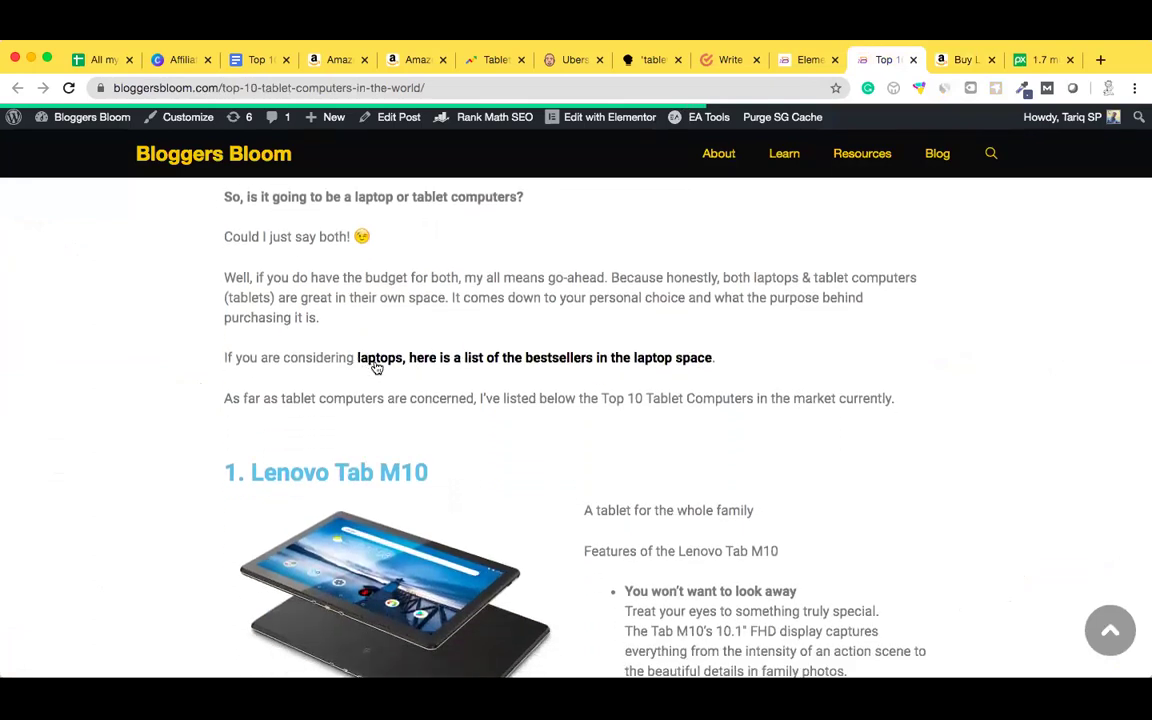
scroll(530, 442, down, 3)
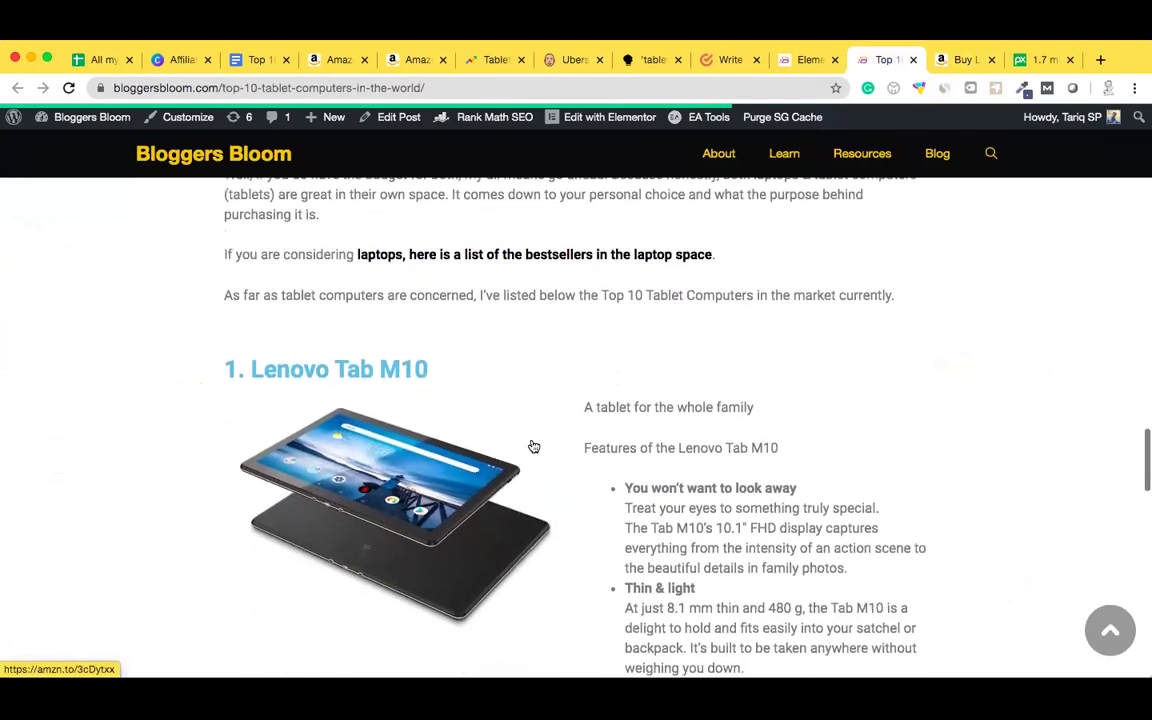
scroll(533, 446, down, 1)
scroll(533, 446, down, 2)
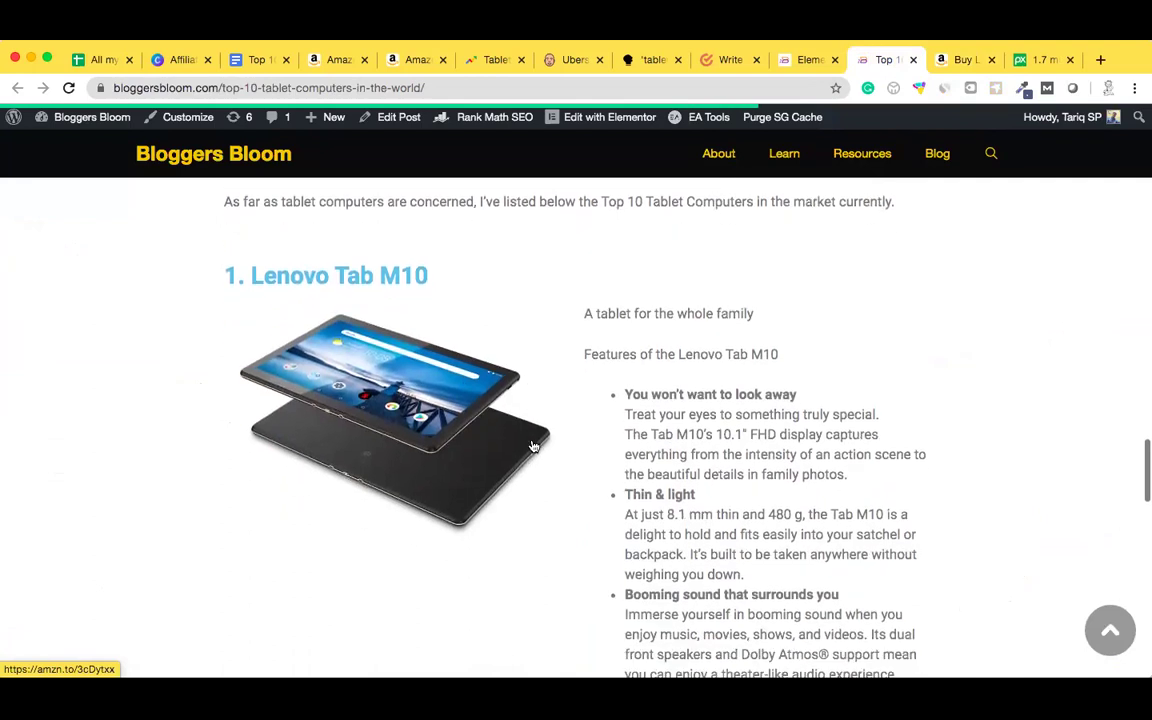
click(326, 284)
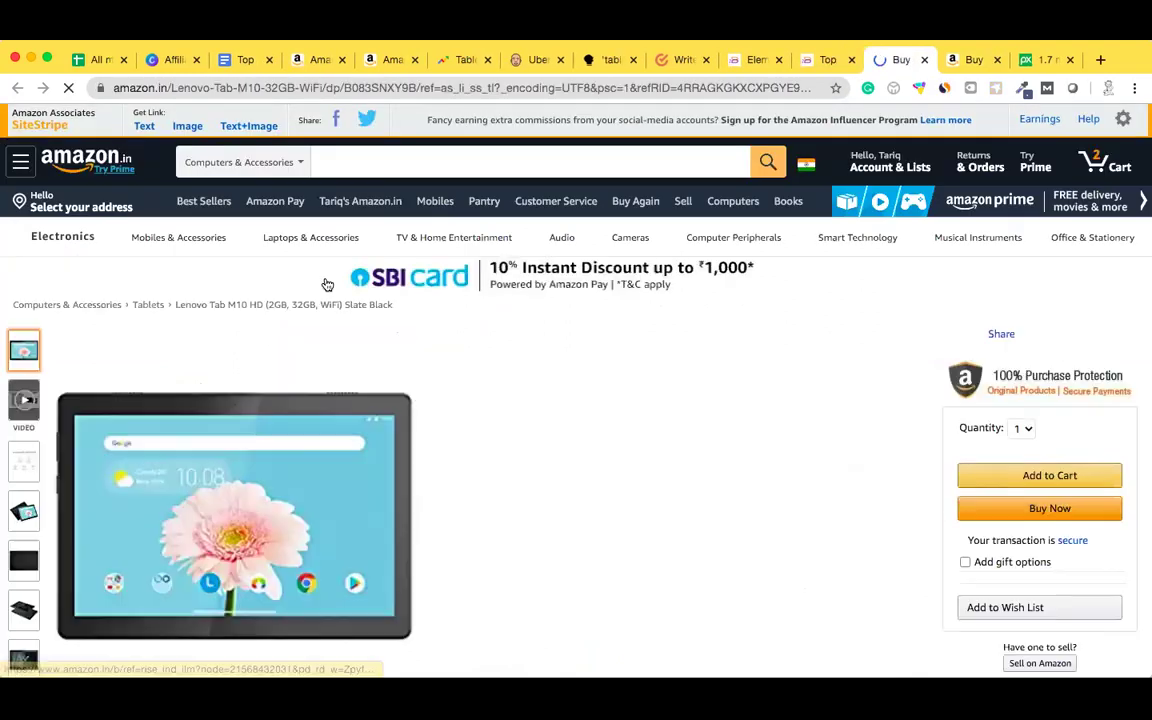
Look over the Lenovo Tab M10 product page on Amazon, and close it along with the old Elementor editor tab
scroll(806, 566, down, 2)
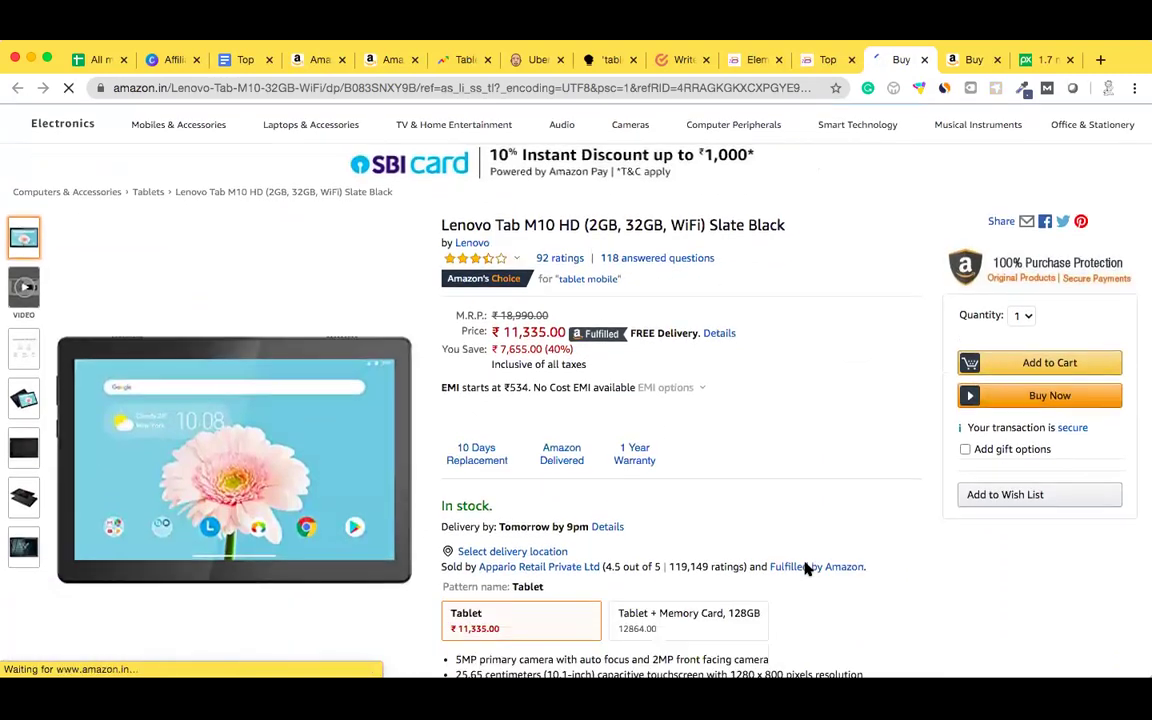
scroll(806, 566, down, 2)
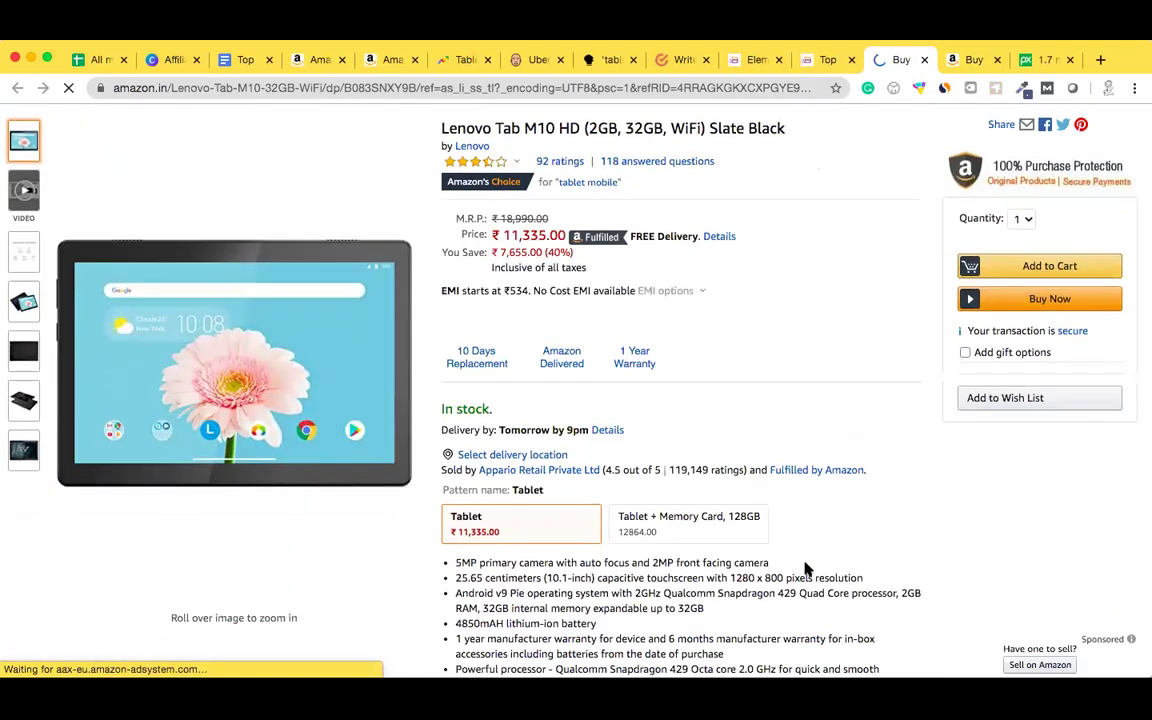
click(922, 64)
click(834, 63)
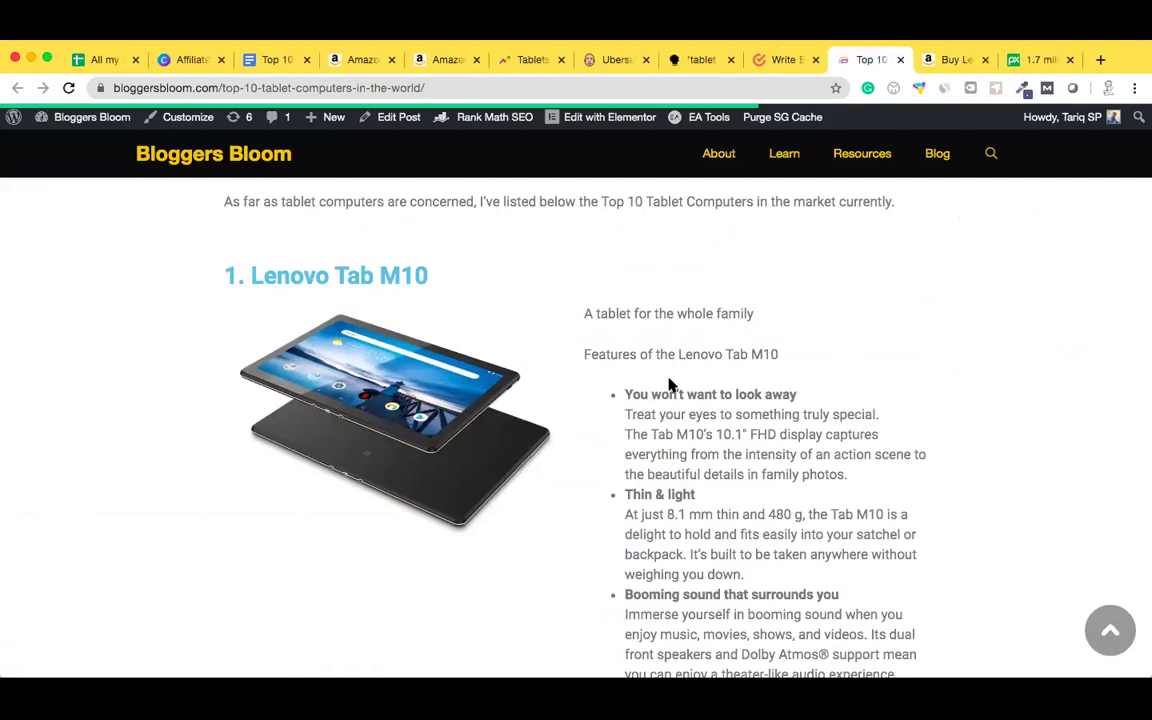
Look over the article's Lenovo Tab M10 and Apple iPad entries with their linked images, headings and purchase-option lines
scroll(669, 380, down, 1)
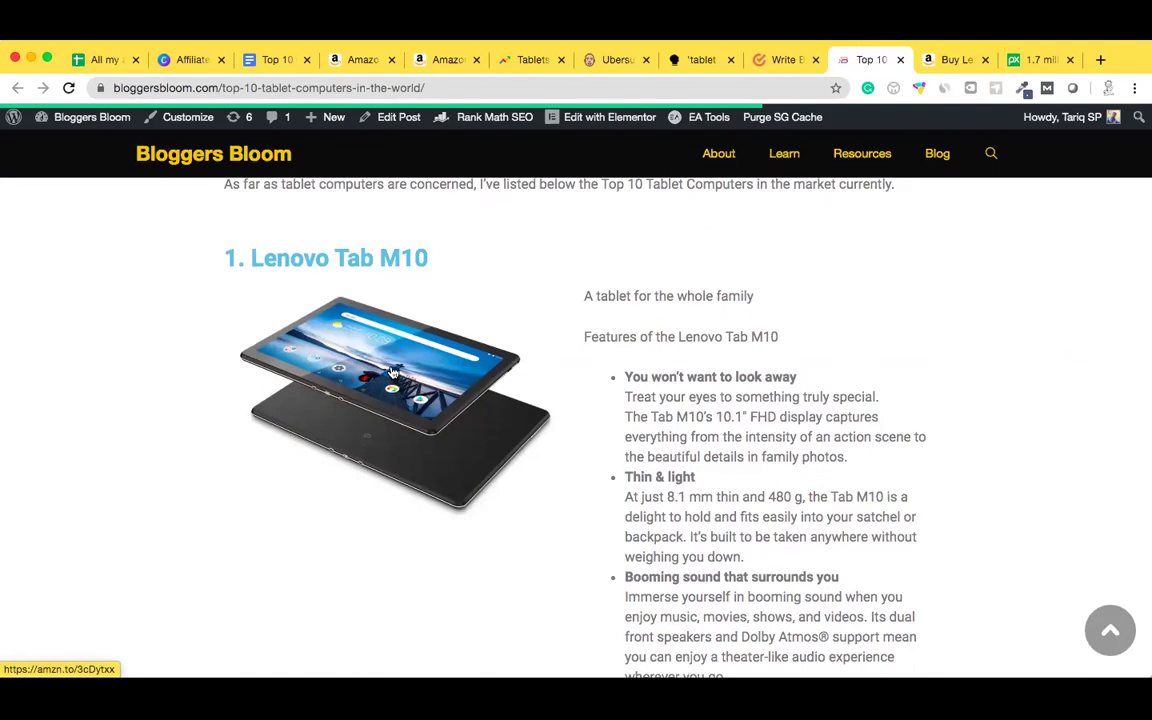
scroll(393, 373, down, 5)
scroll(738, 337, down, 8)
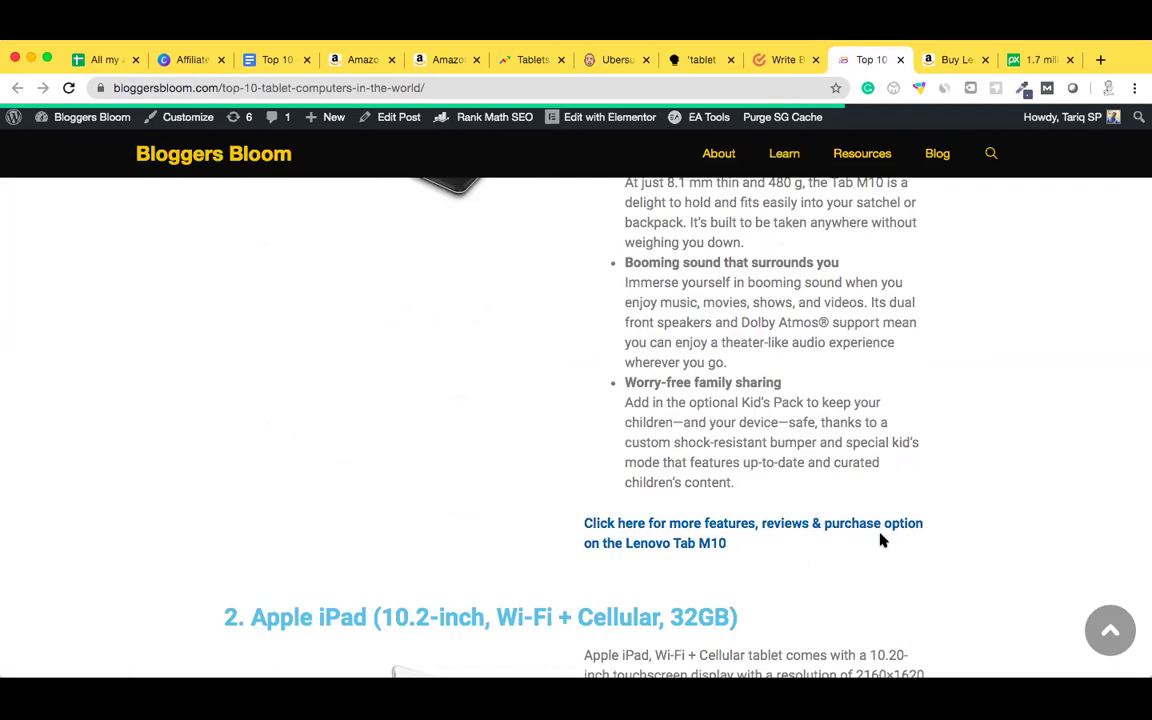
scroll(881, 540, down, 6)
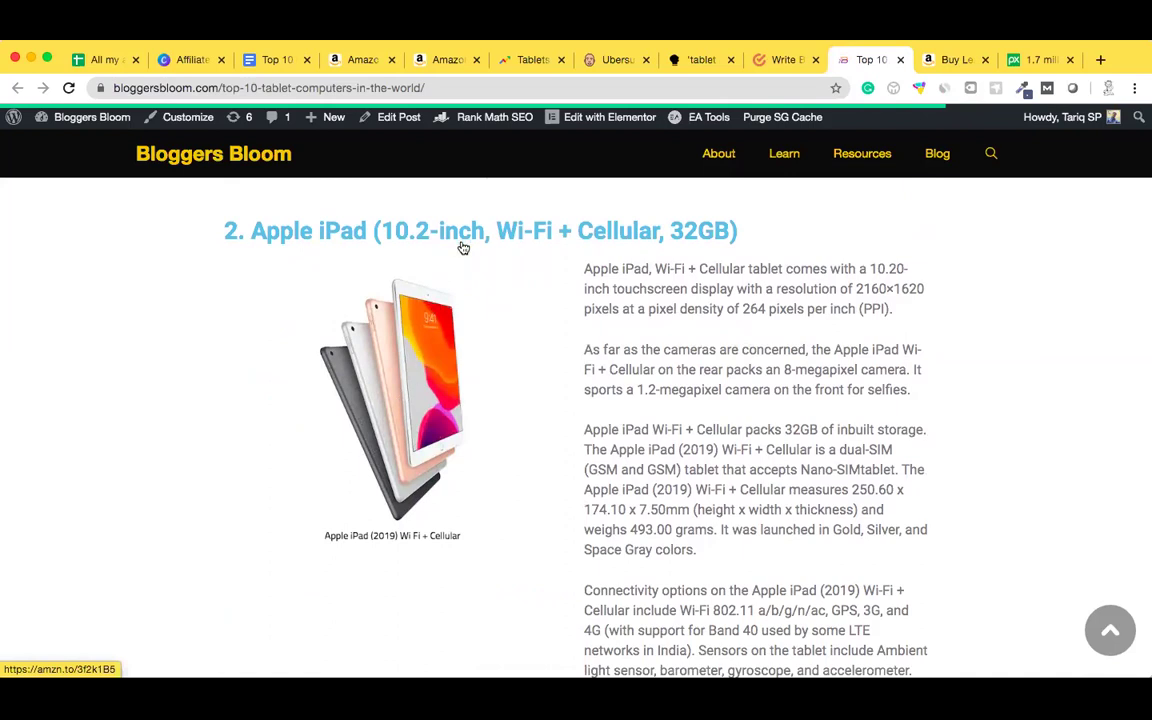
scroll(797, 543, down, 5)
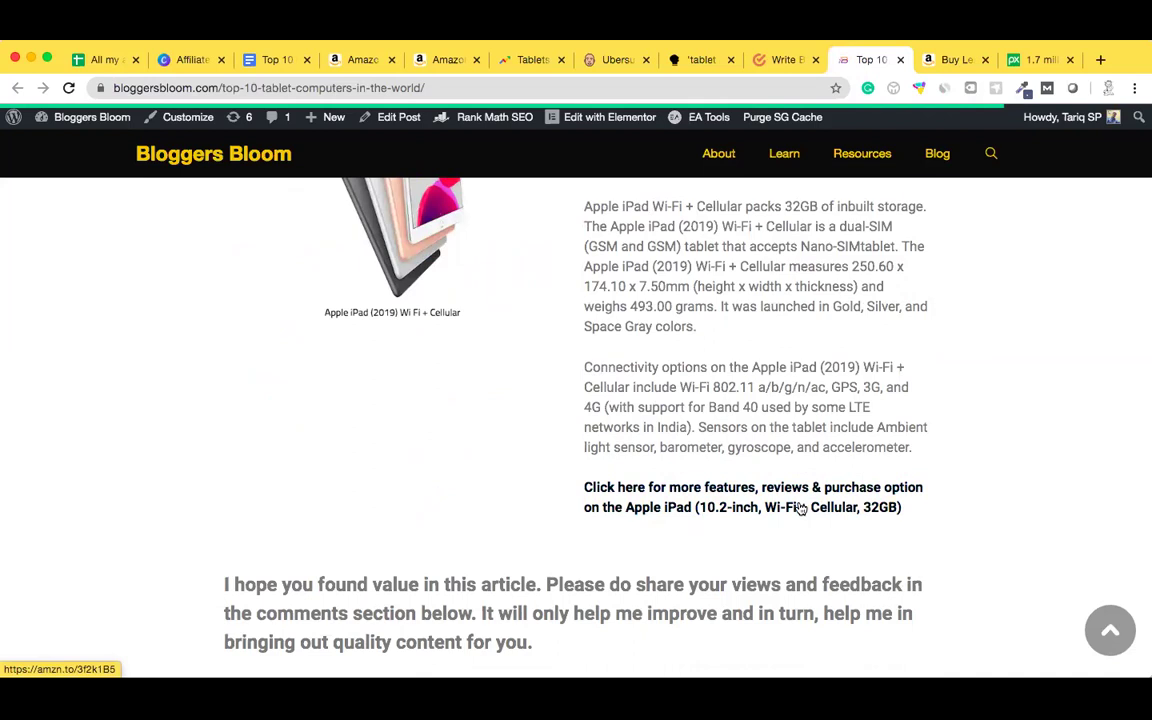
Go back through the article to its introduction and open the article for editing in Elementor
scroll(766, 398, up, 1)
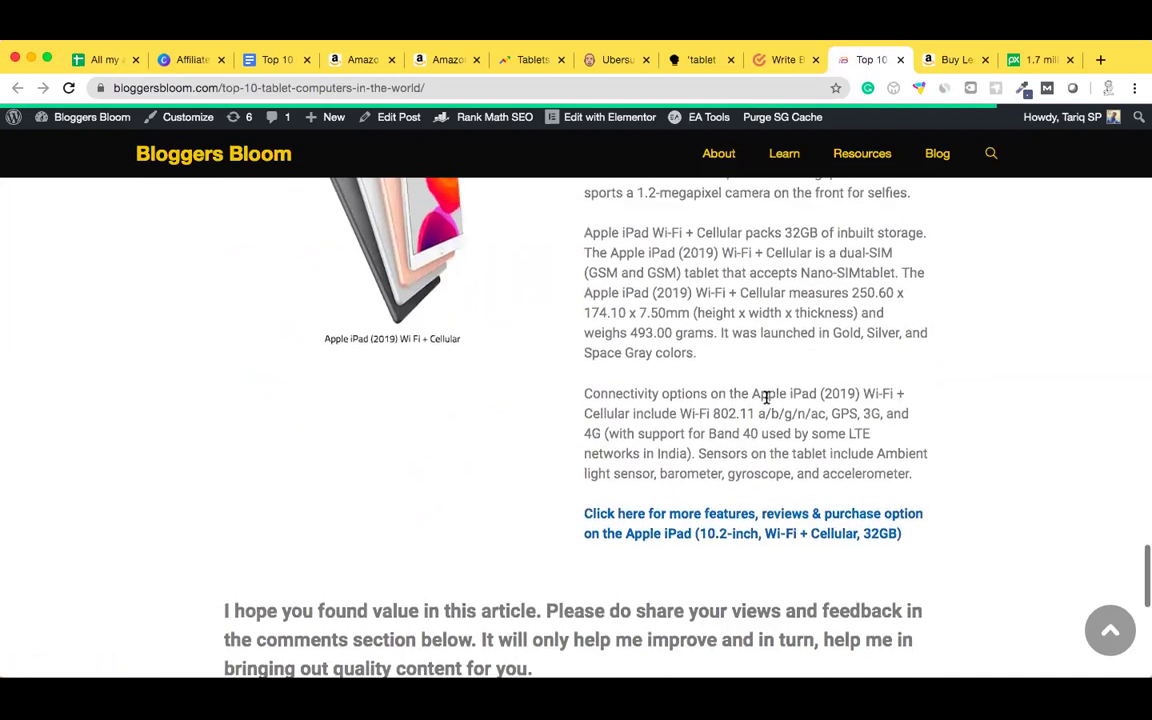
scroll(766, 400, up, 5)
scroll(766, 400, up, 6)
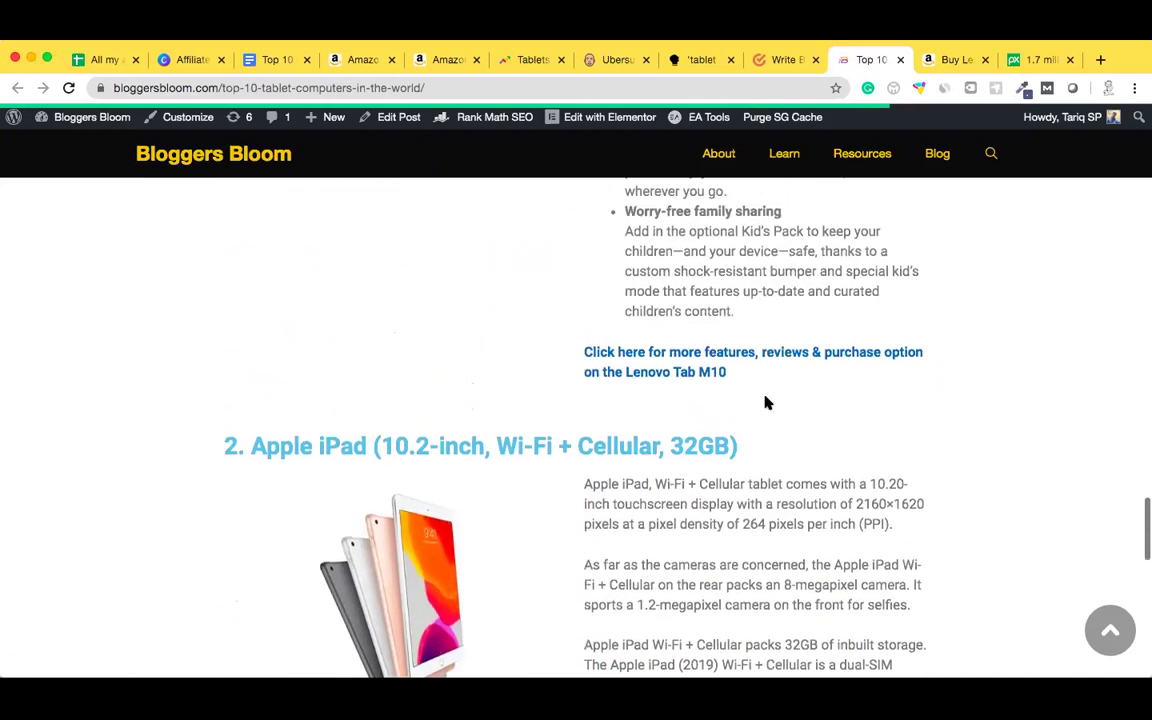
scroll(766, 398, up, 9)
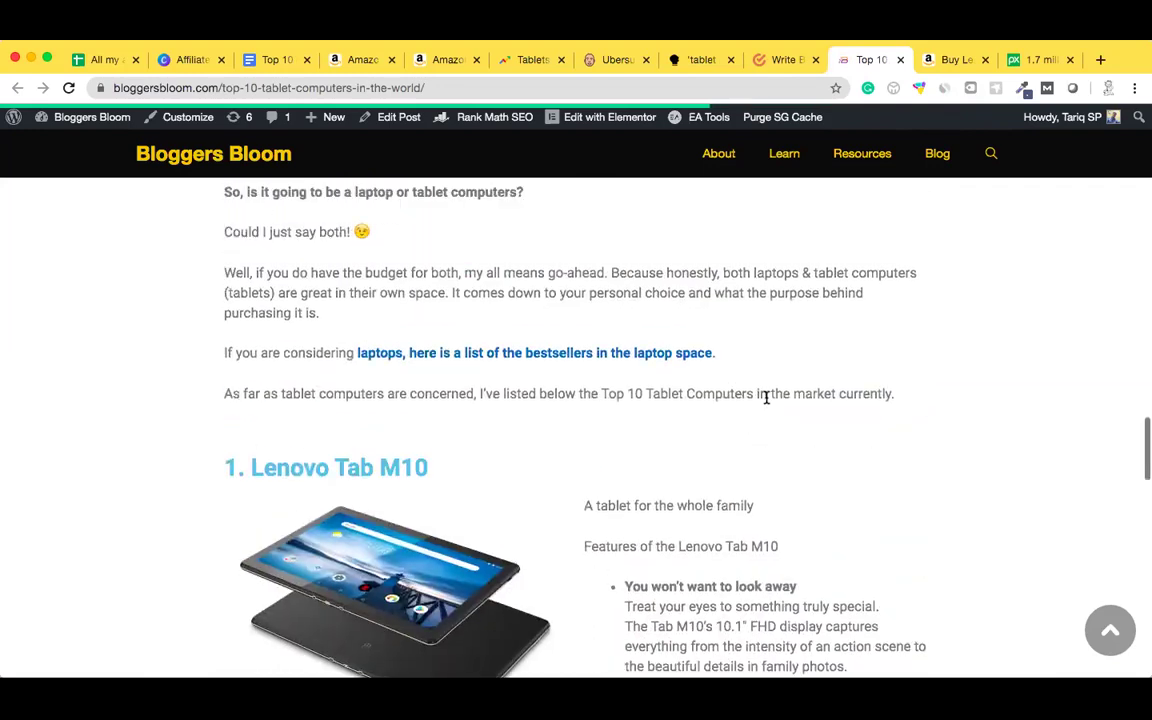
scroll(766, 398, up, 5)
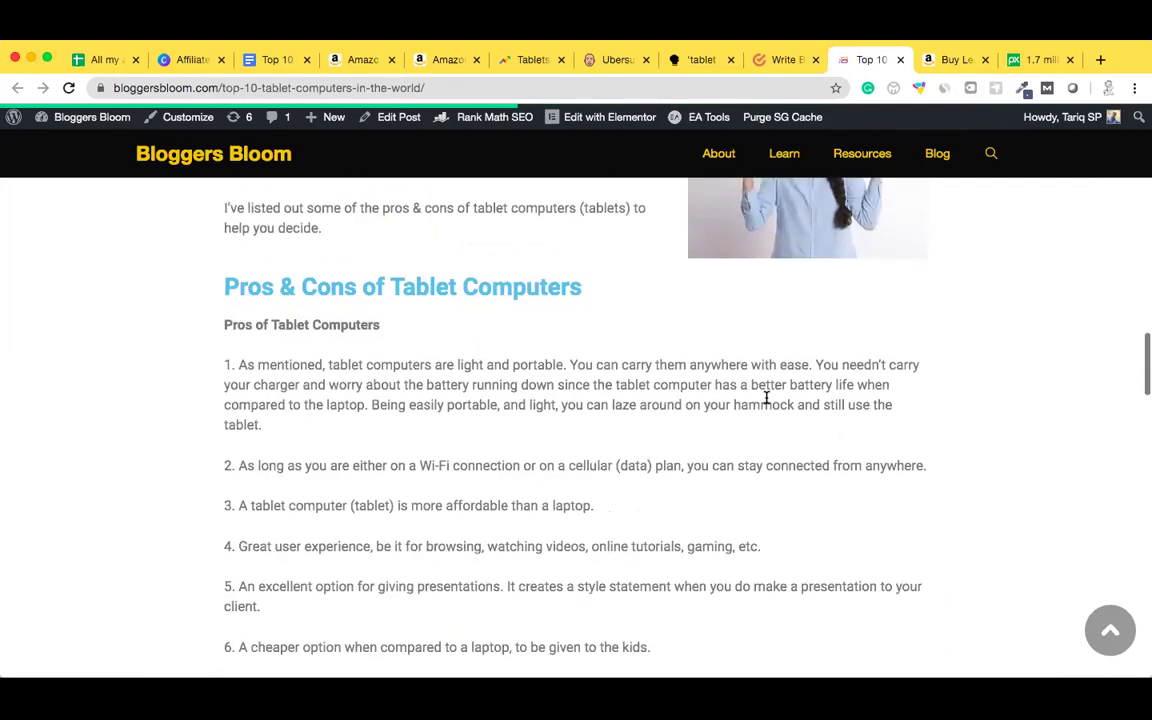
scroll(766, 400, up, 7)
scroll(766, 402, up, 5)
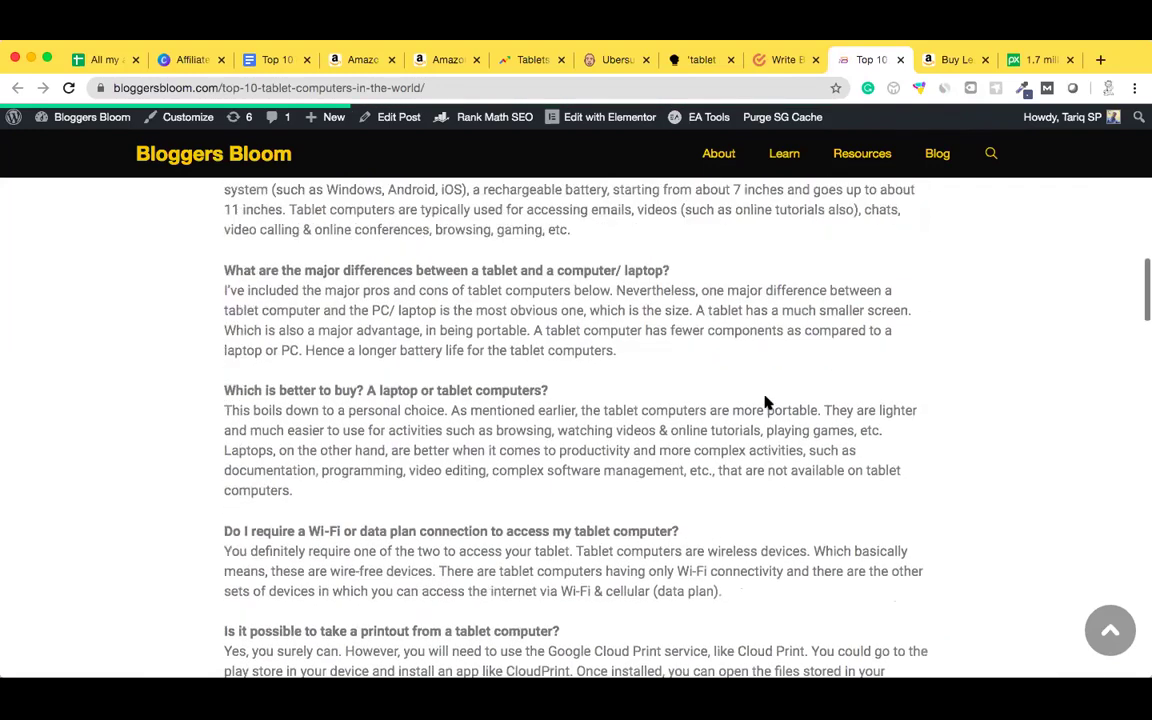
scroll(766, 400, up, 1)
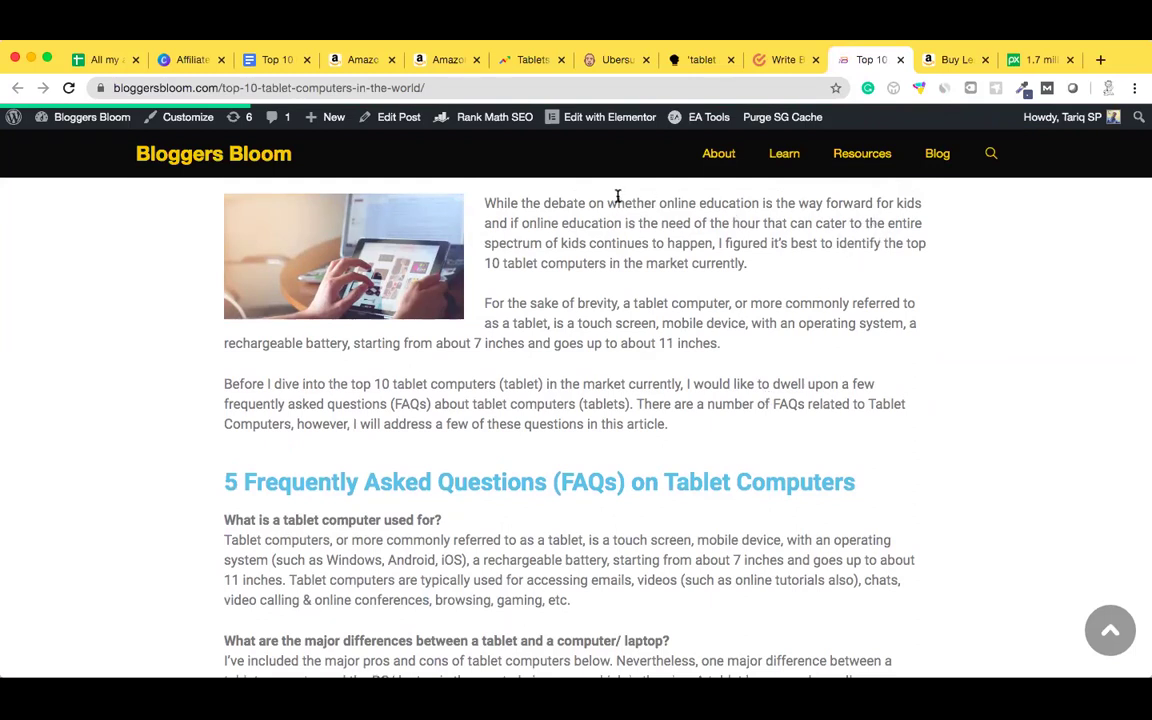
click(601, 121)
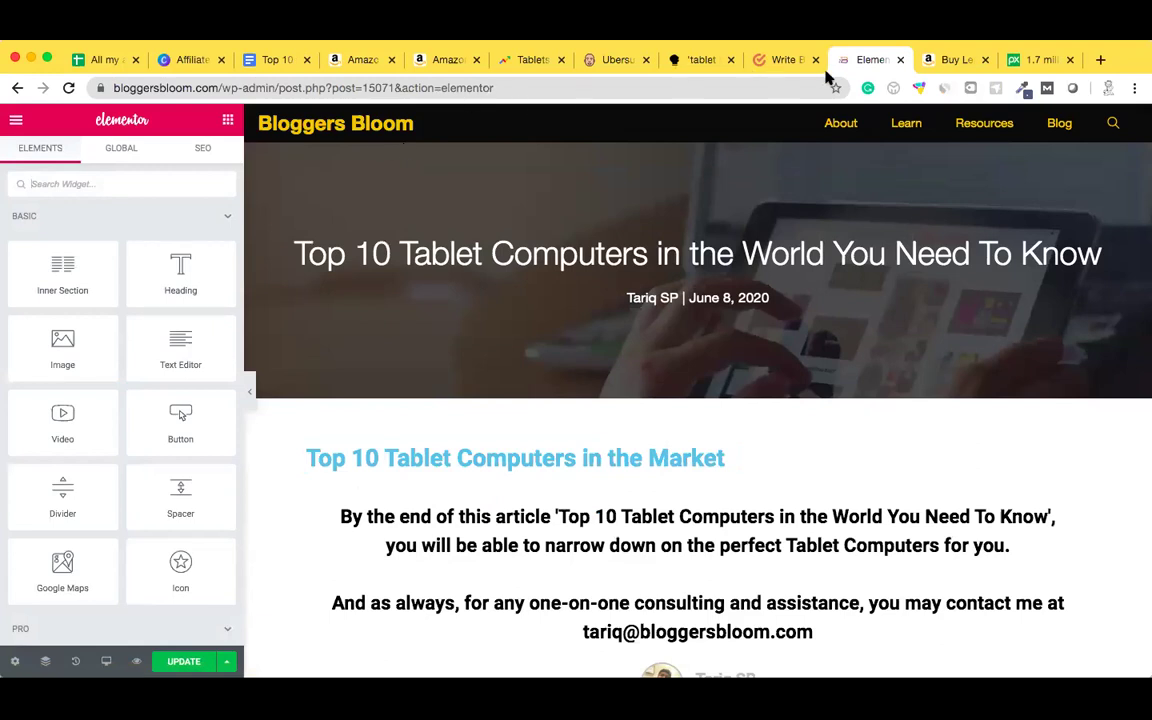
Open the article's SEO analysis, examine the snippet preview, focus keyword and Basic SEO checks, and collapse the Basic SEO section
click(203, 150)
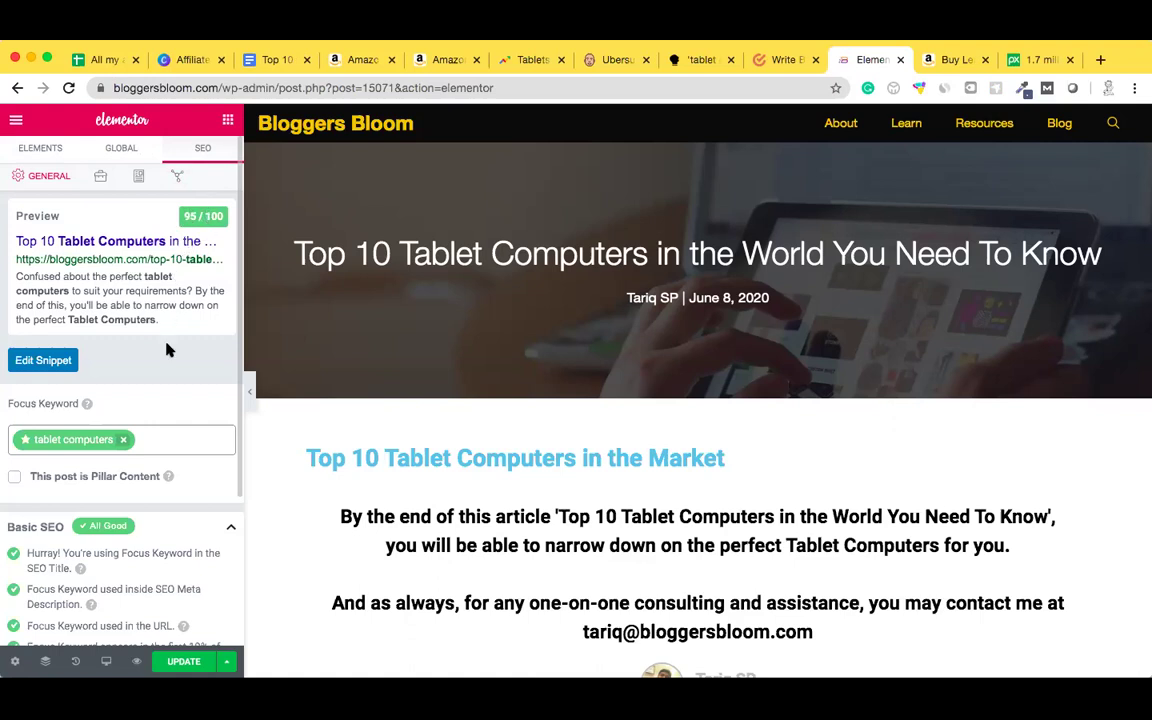
scroll(167, 348, down, 4)
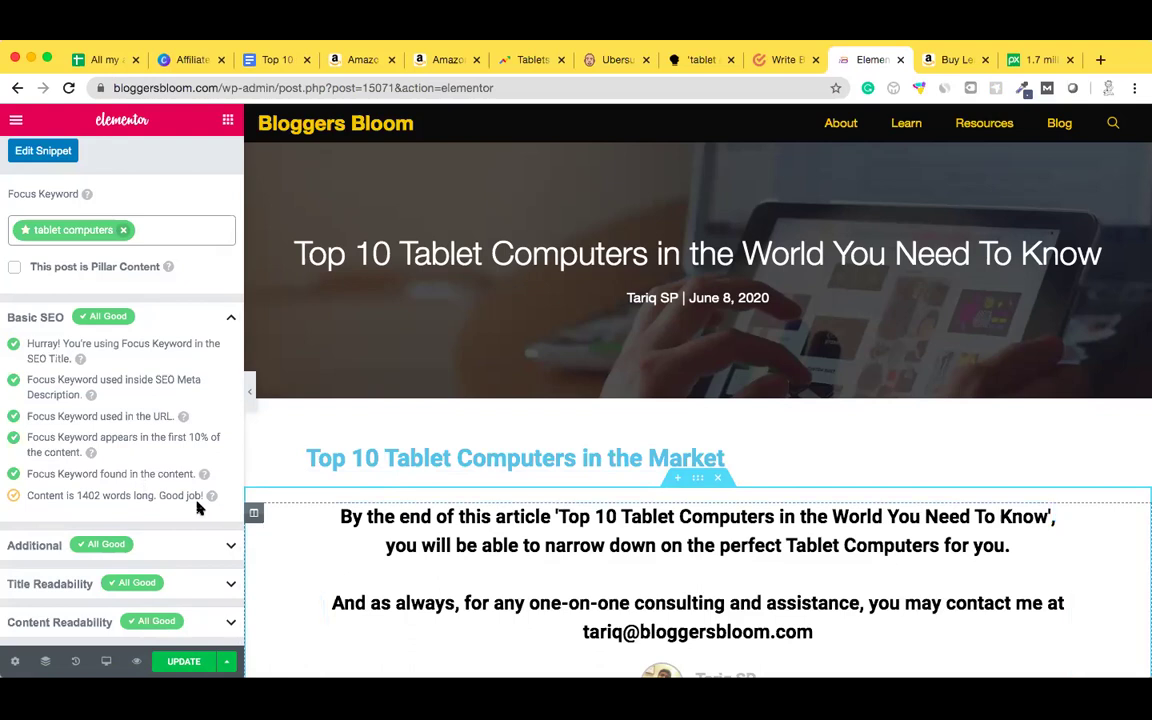
click(230, 319)
Expand the Additional SEO checks, review the keyword density and linking items, and collapse the section
click(175, 358)
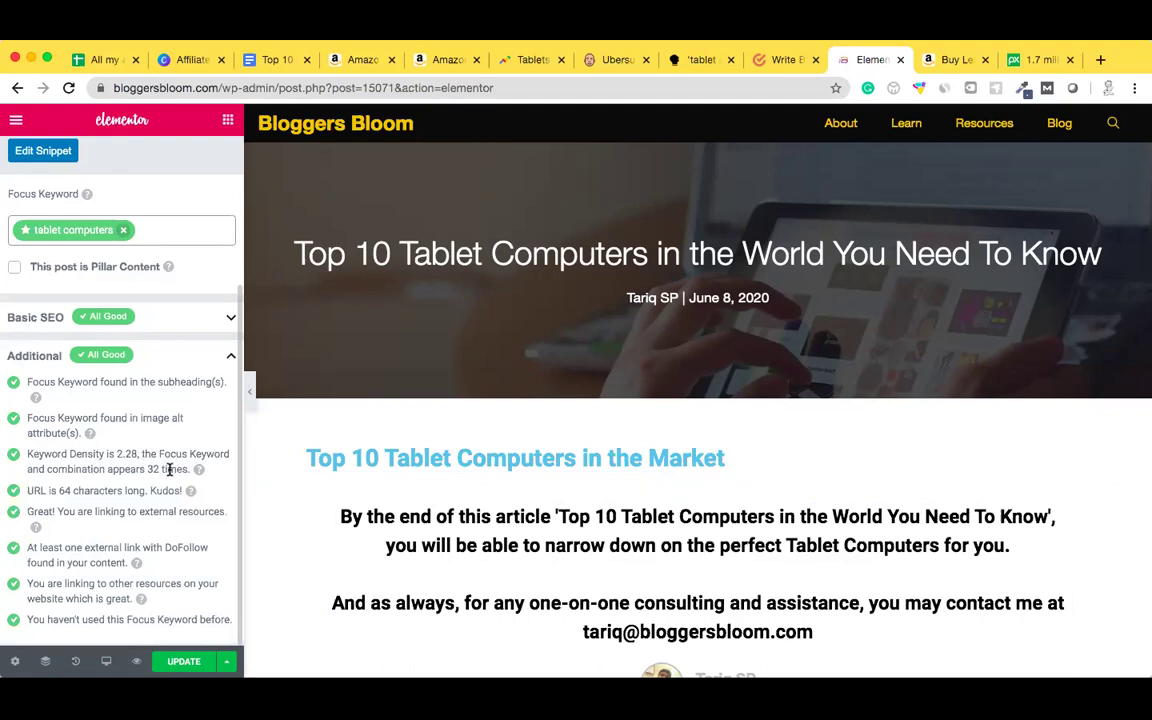
scroll(170, 470, down, 3)
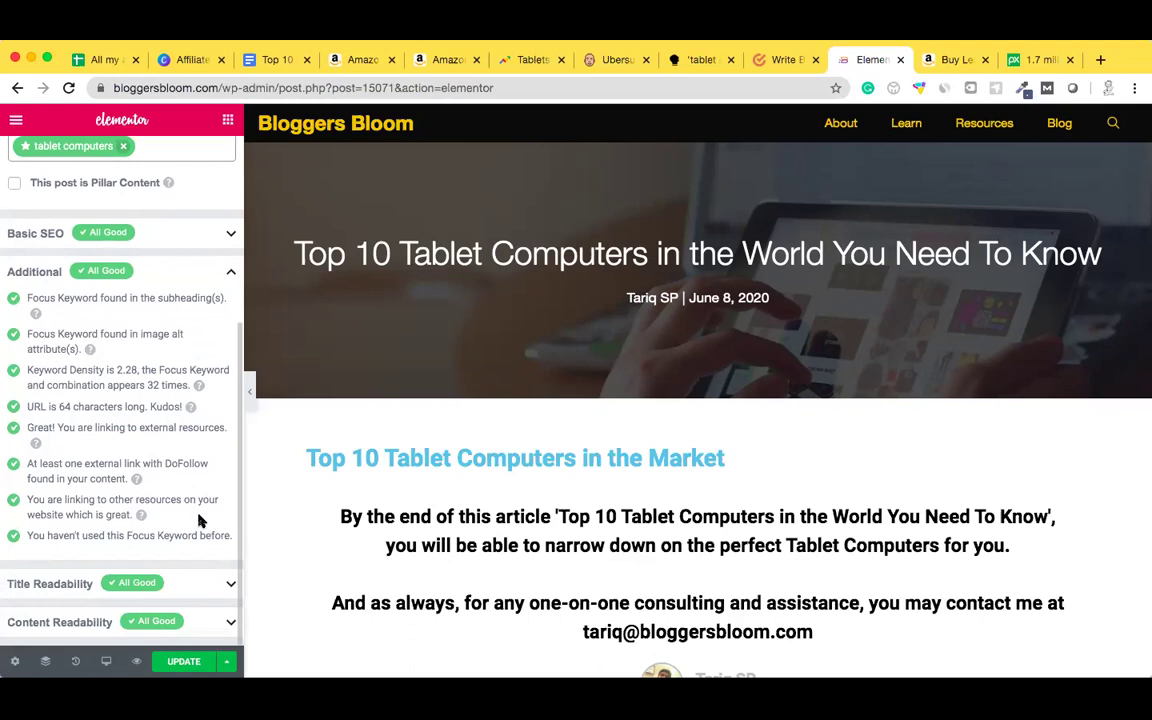
click(173, 274)
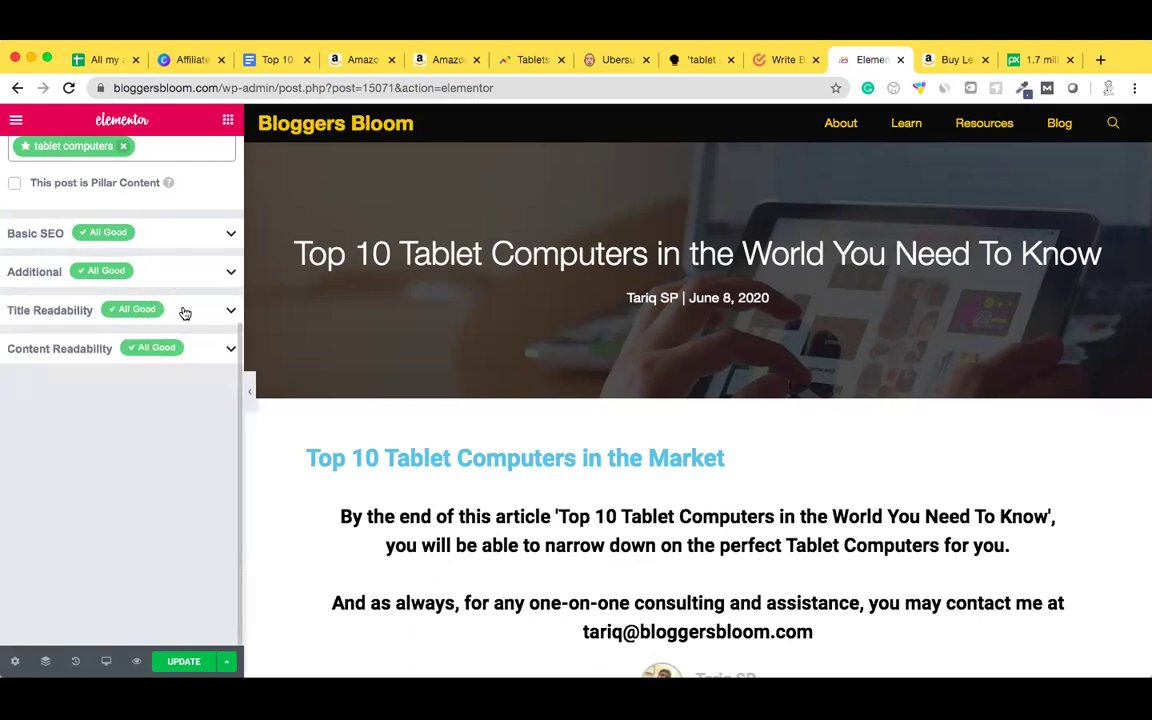
Expand and review the Title Readability and Content Readability checks
click(184, 311)
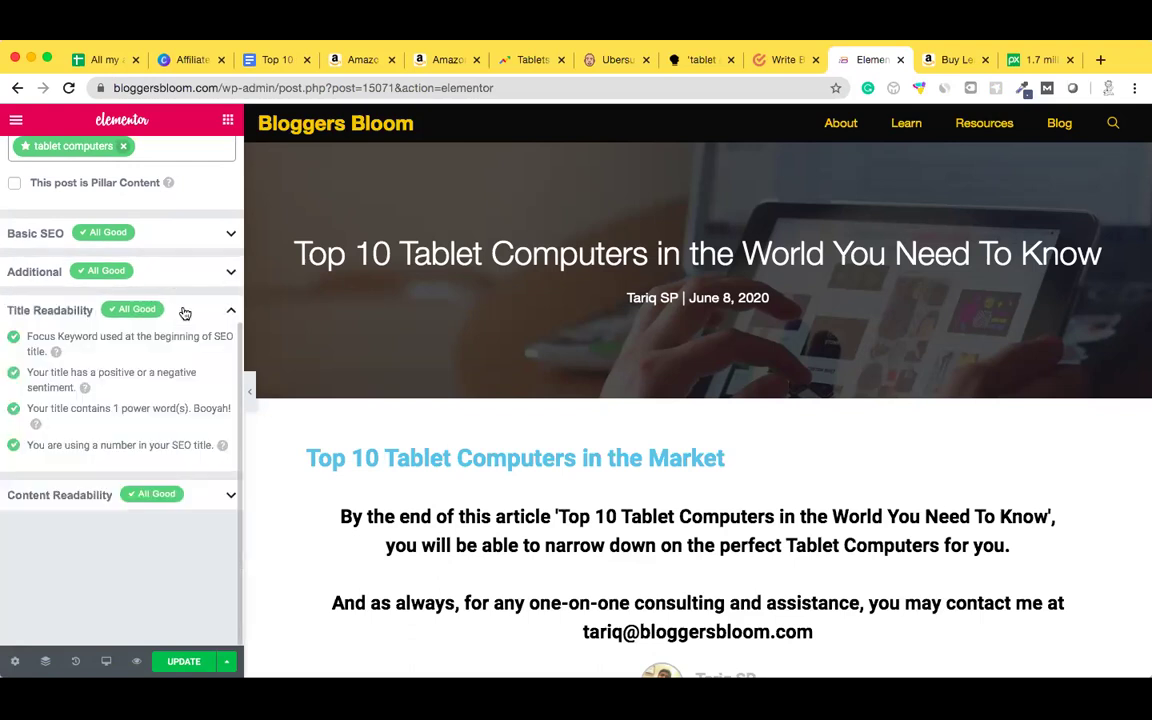
click(200, 495)
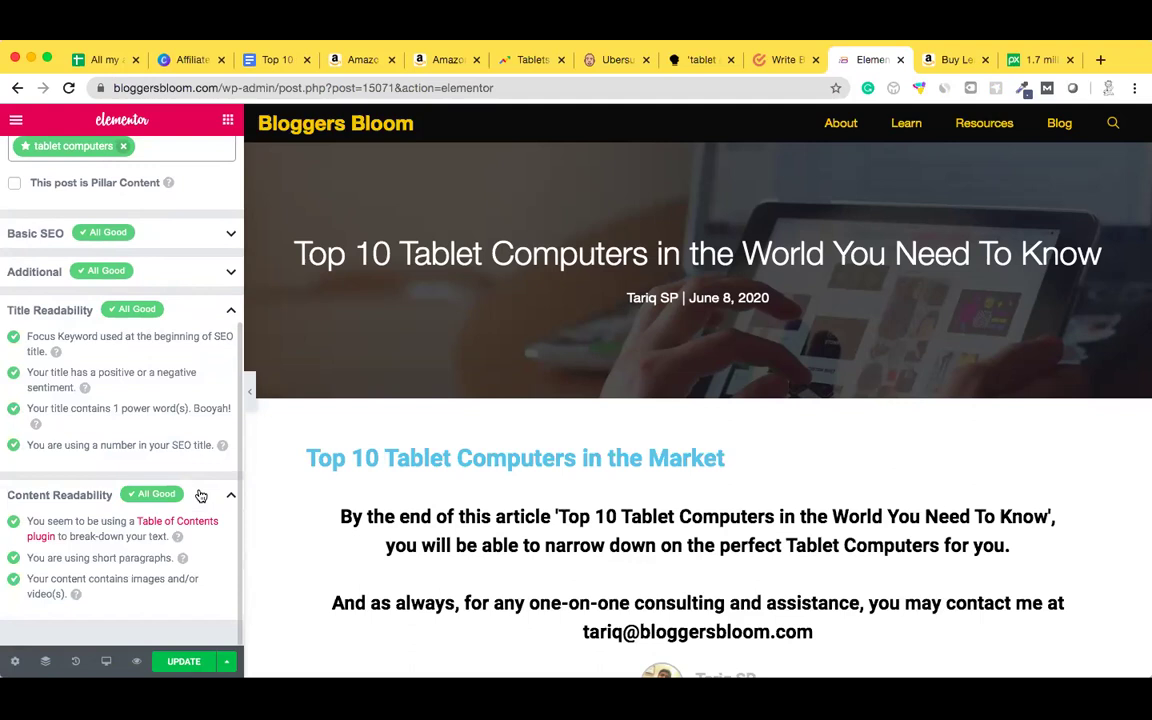
scroll(230, 313, up, 3)
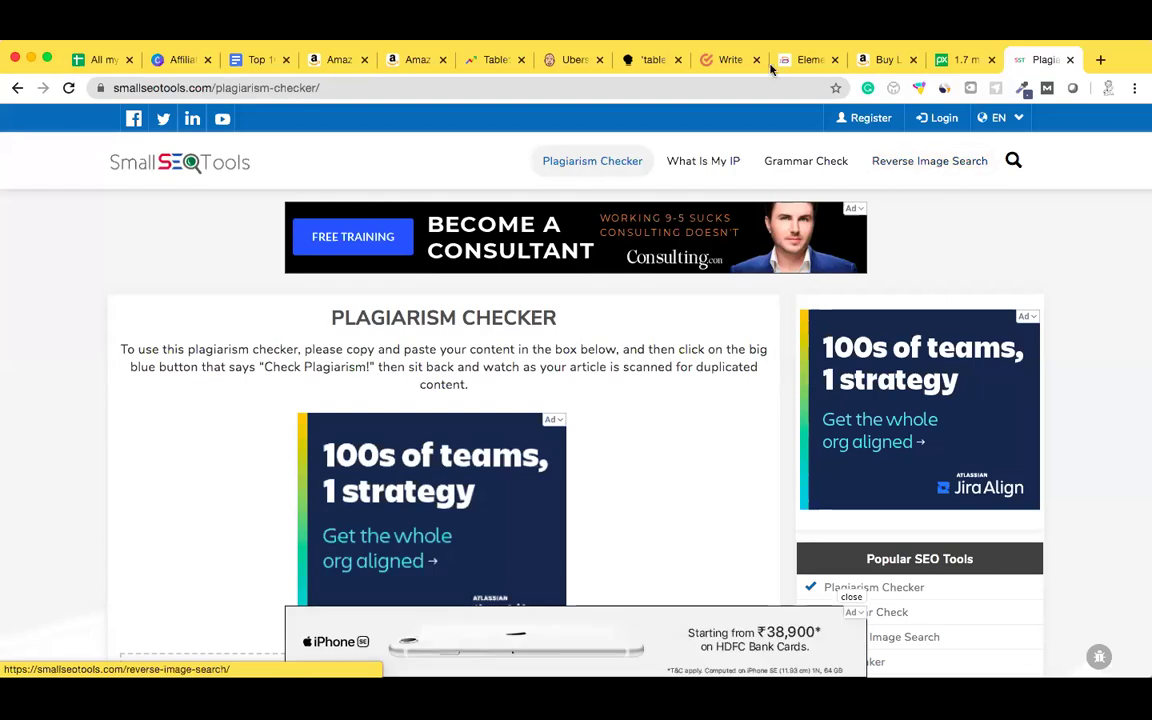
Switch to the Top 10 Tablet Computers draft in Google Docs and copy its text from the opening paragraph through "in the market currently."
click(243, 60)
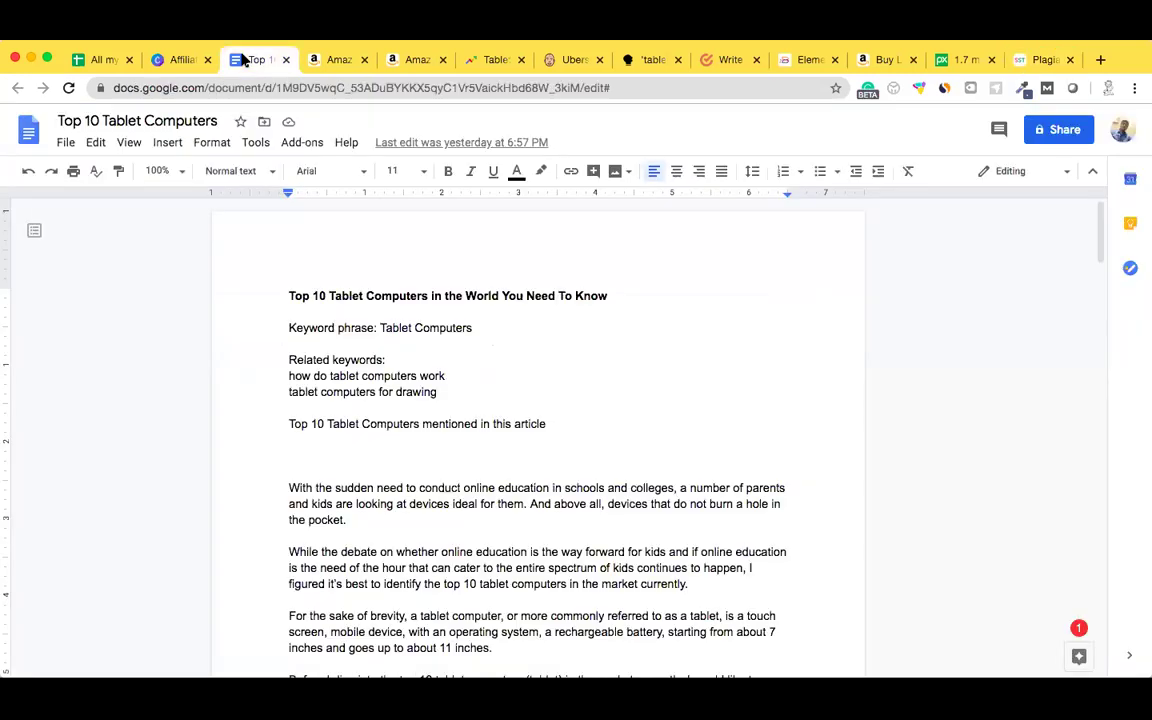
scroll(306, 385, down, 1)
scroll(306, 380, down, 1)
click(289, 373)
scroll(474, 507, down, 10)
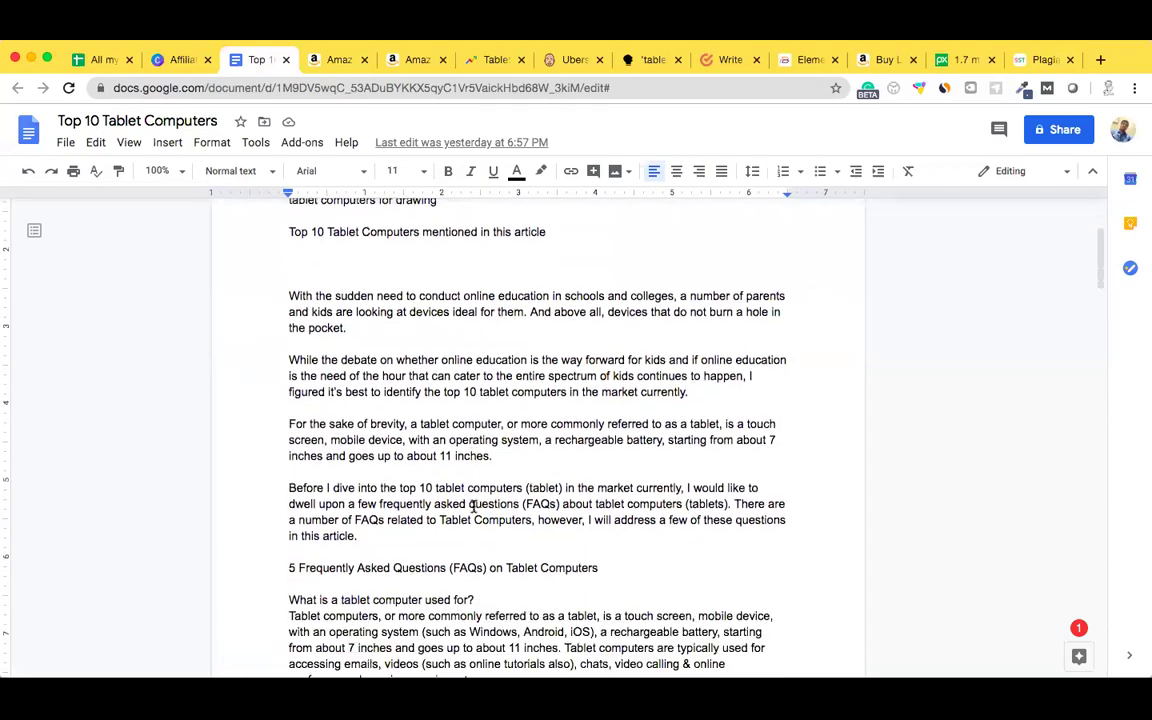
scroll(474, 507, down, 15)
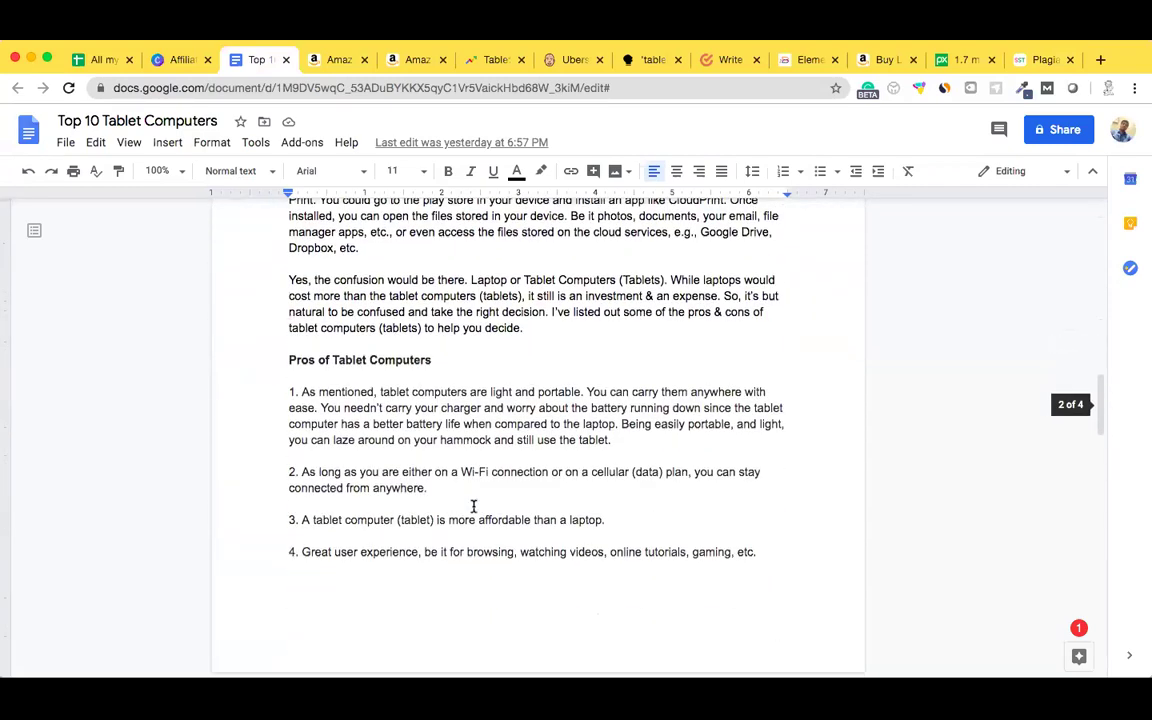
scroll(474, 507, down, 3)
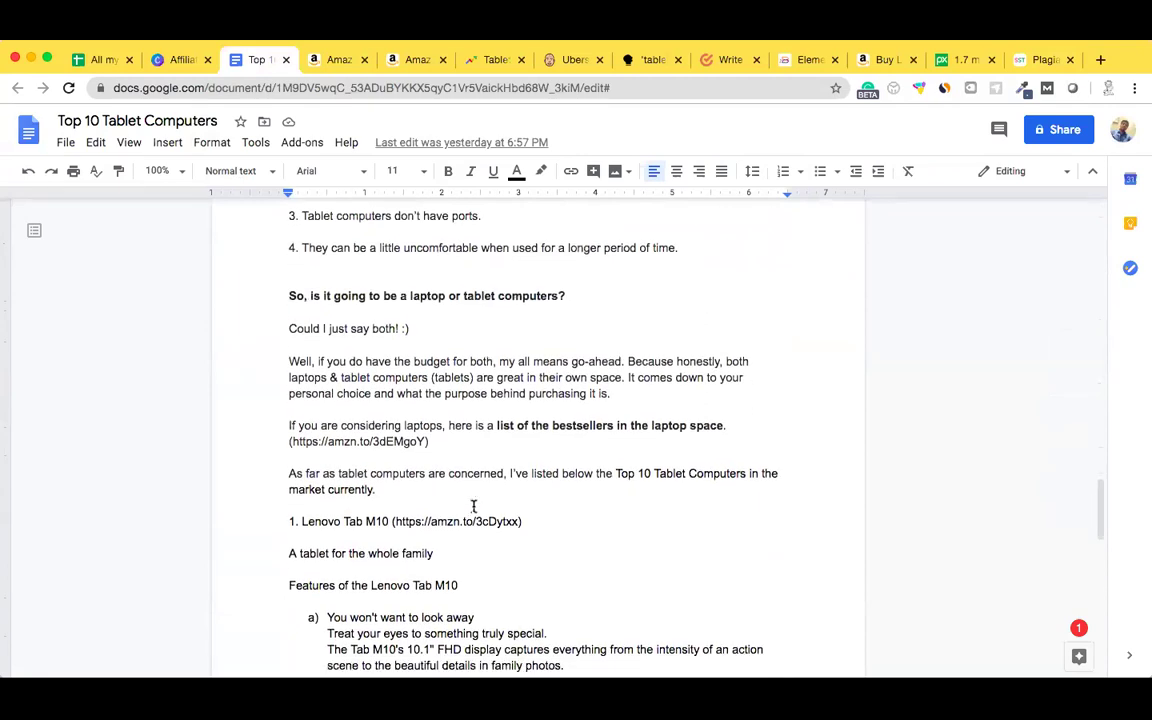
shift+click(379, 479)
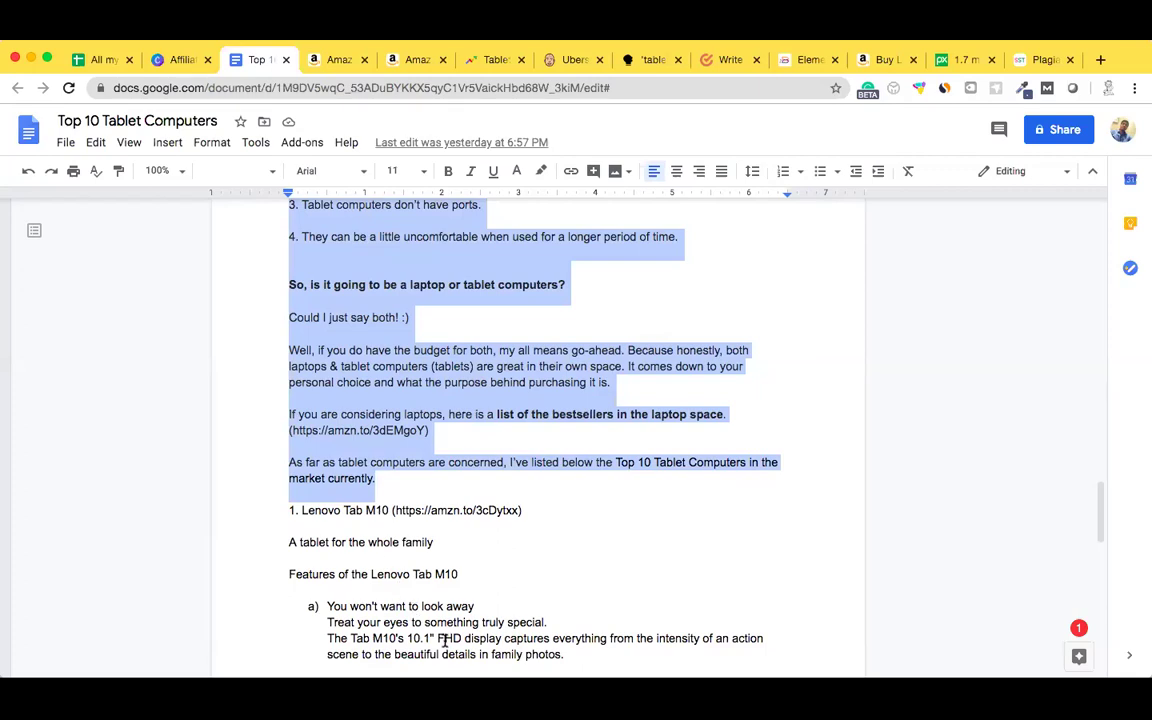
scroll(445, 641, down, 3)
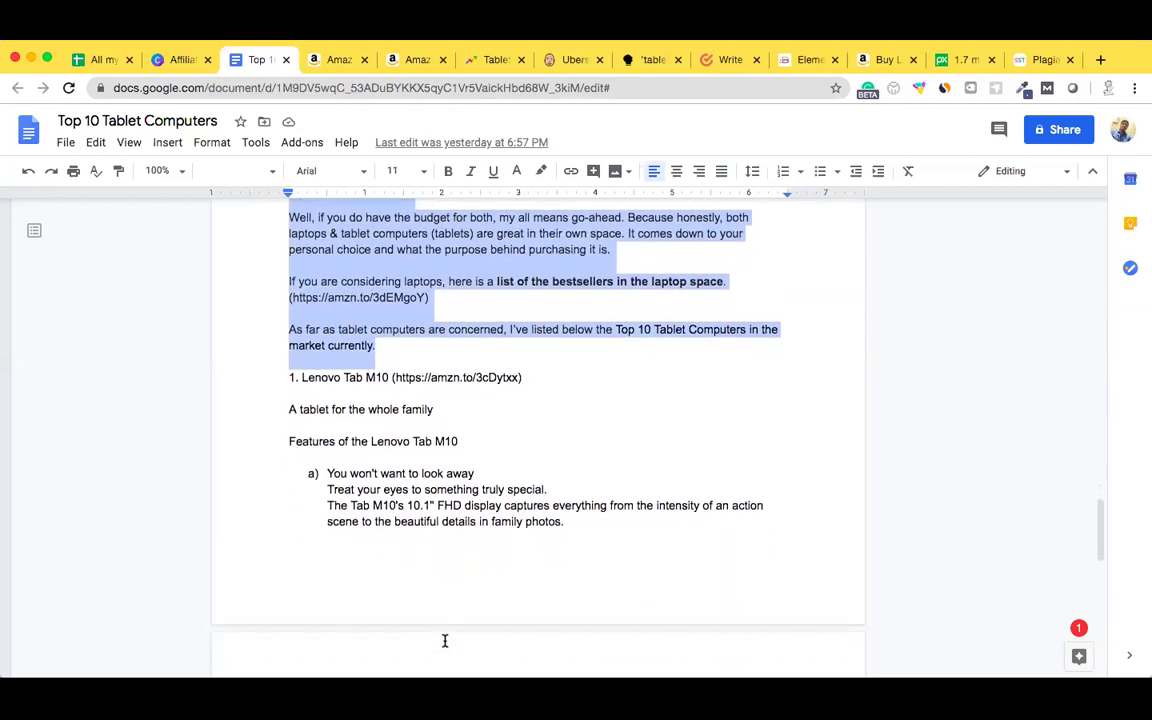
scroll(445, 641, down, 5)
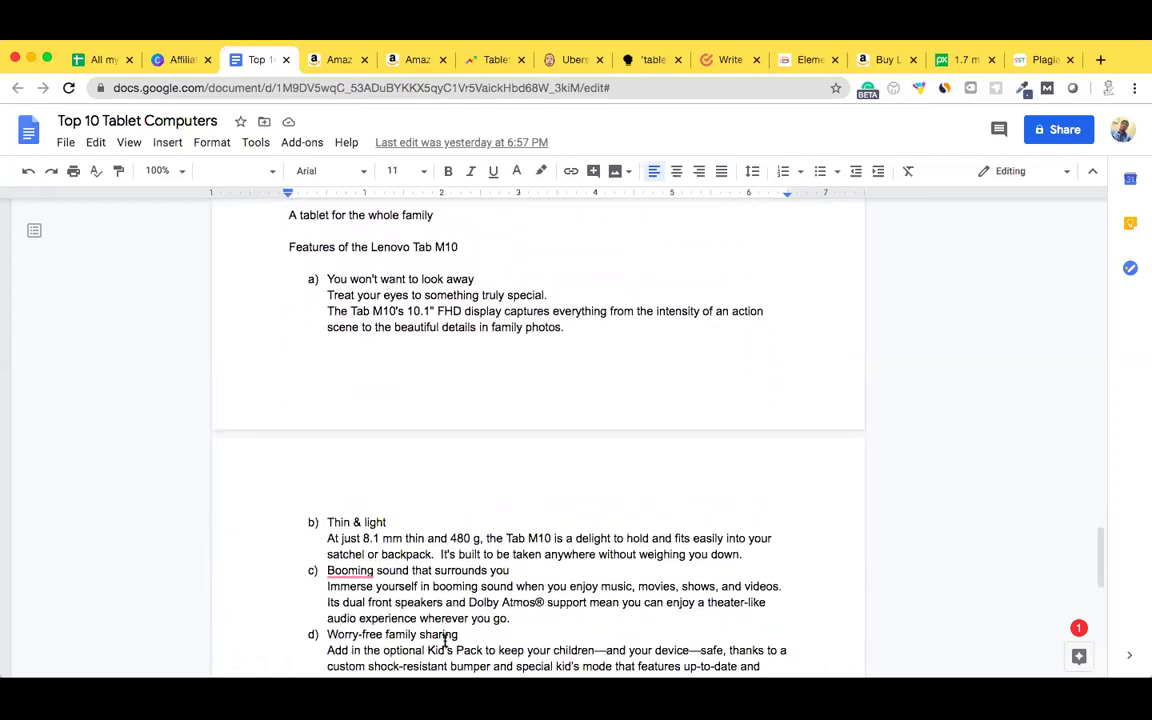
scroll(445, 641, up, 2)
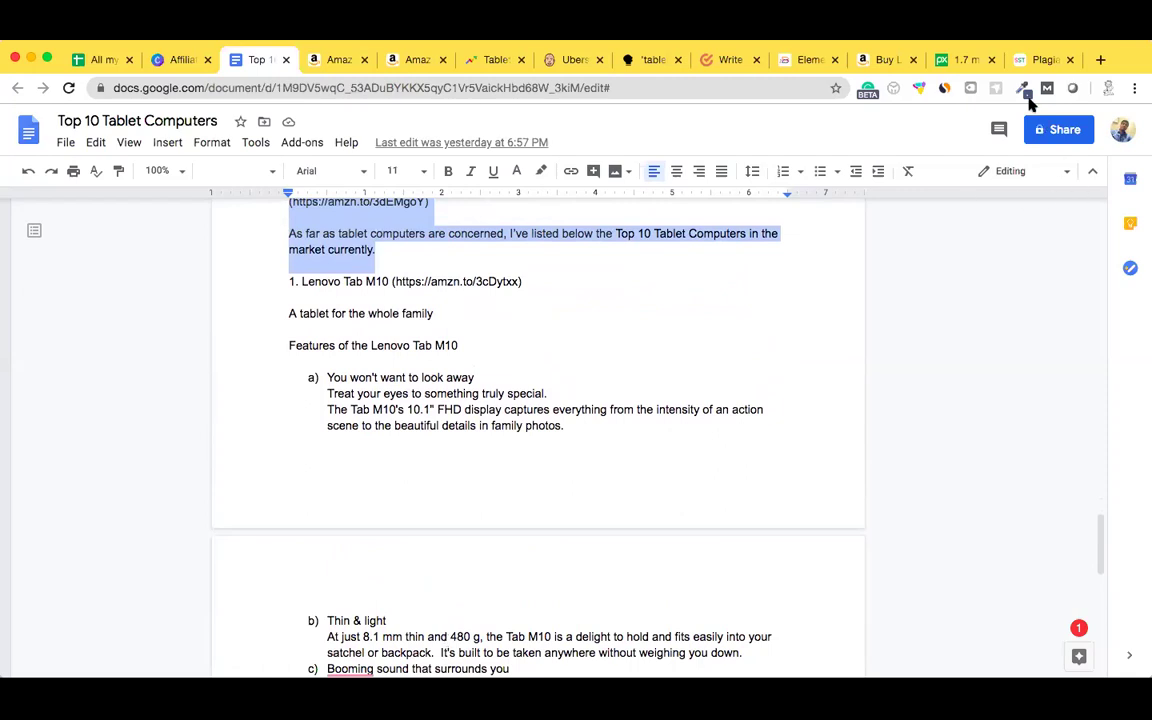
Paste the copied draft text into the SmallSEOTools Plagiarism Checker and run the plagiarism check
click(1027, 62)
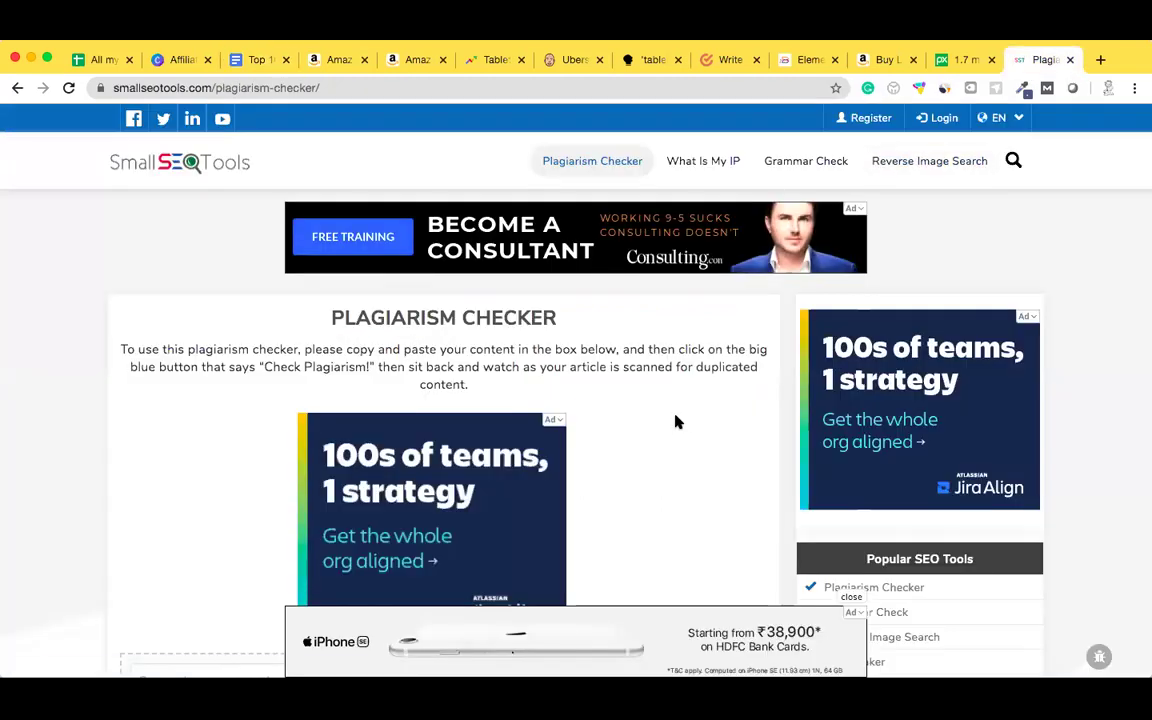
scroll(676, 420, down, 5)
scroll(670, 420, down, 2)
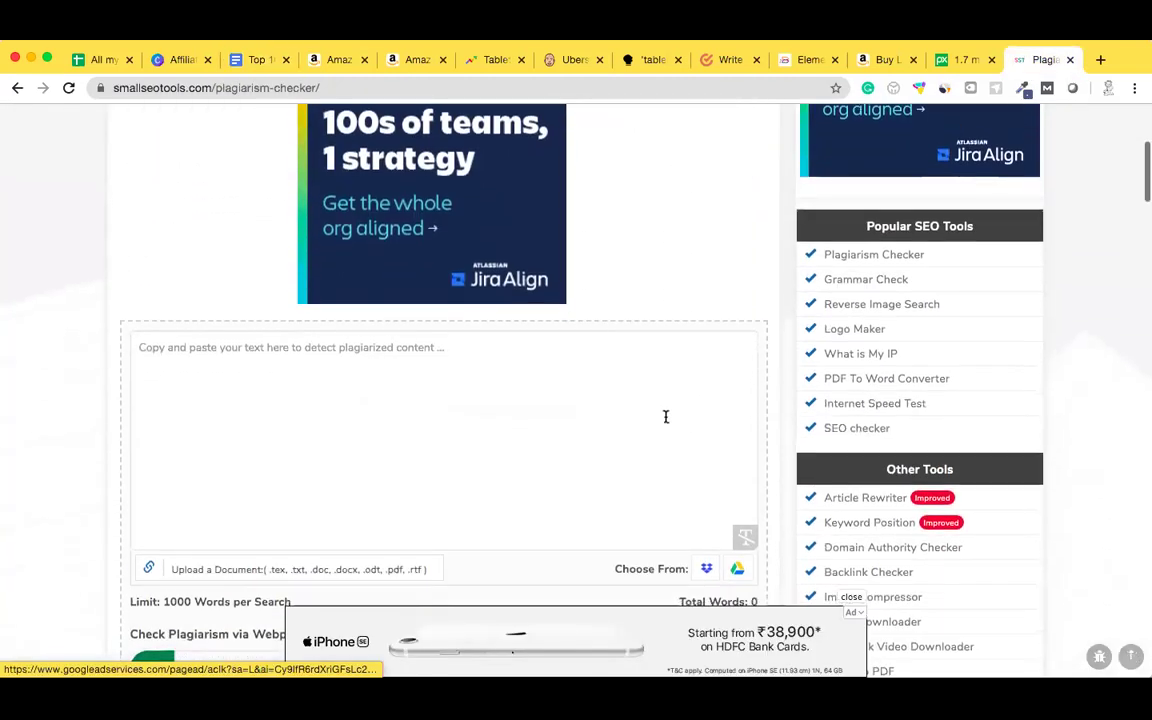
click(443, 378)
key(super+v)
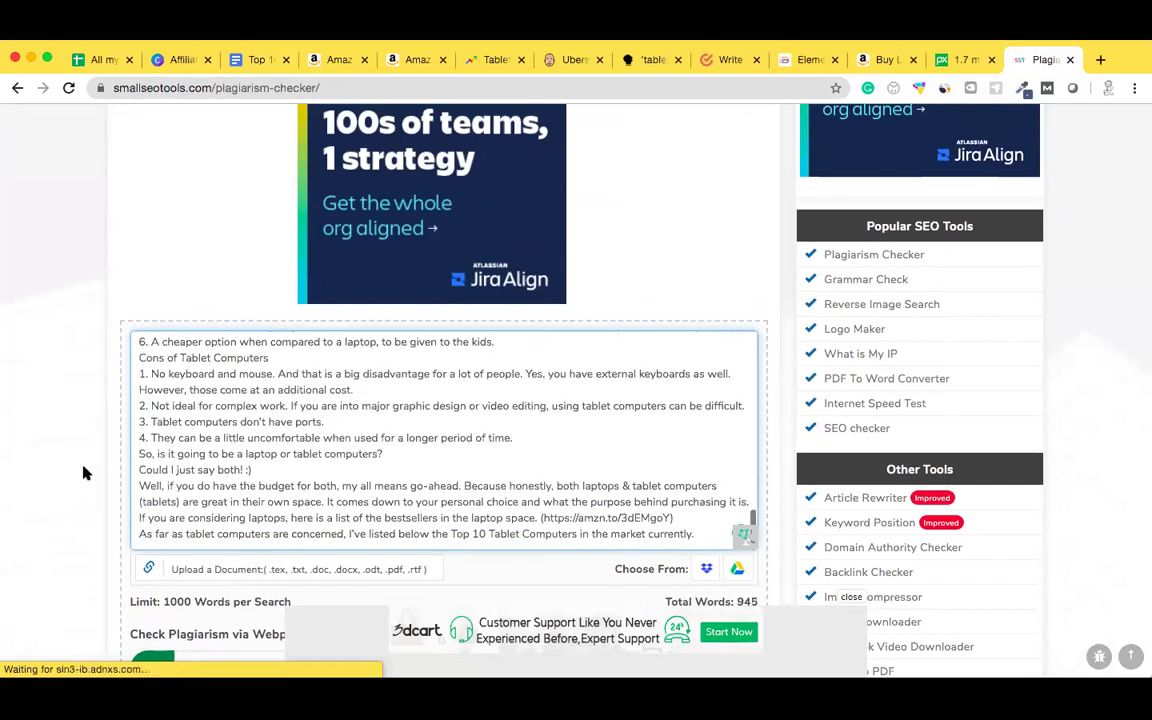
scroll(84, 472, down, 3)
scroll(84, 472, down, 1)
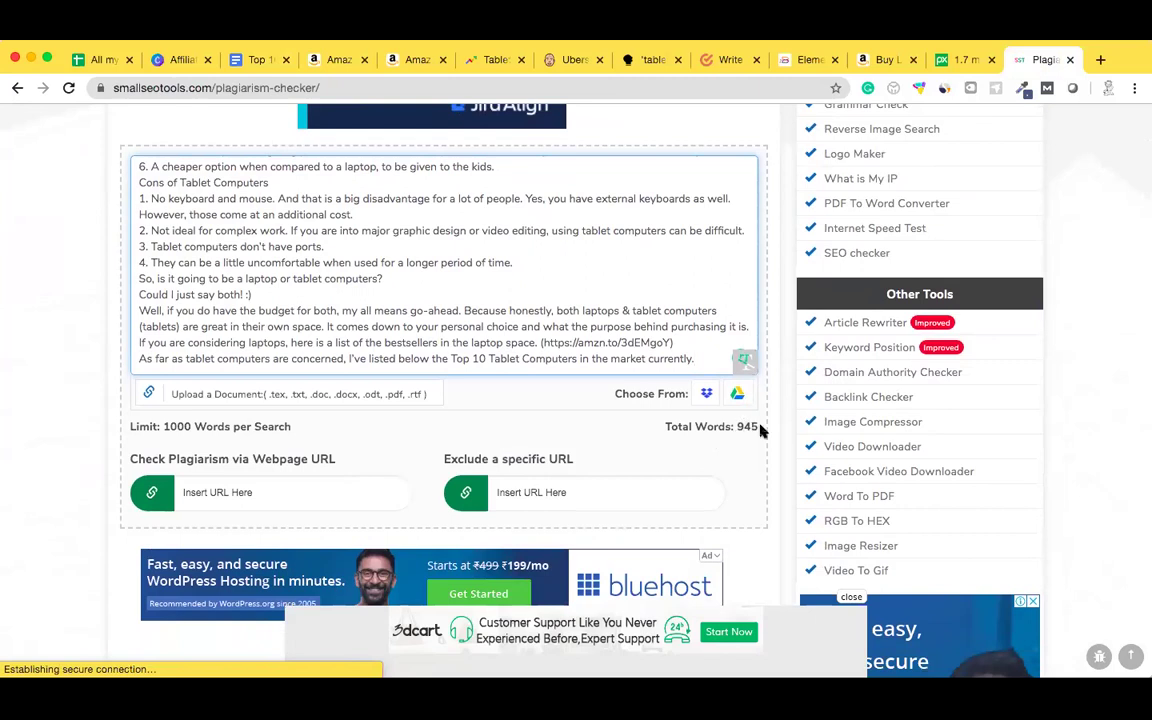
scroll(506, 432, down, 2)
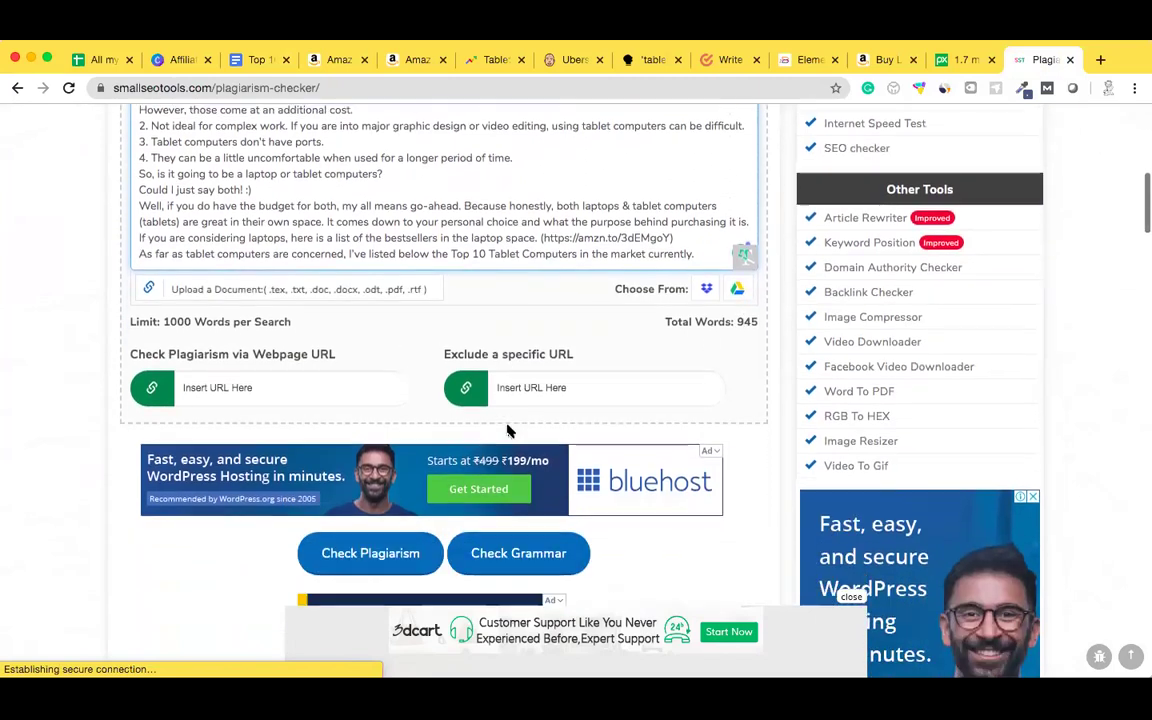
scroll(506, 432, down, 1)
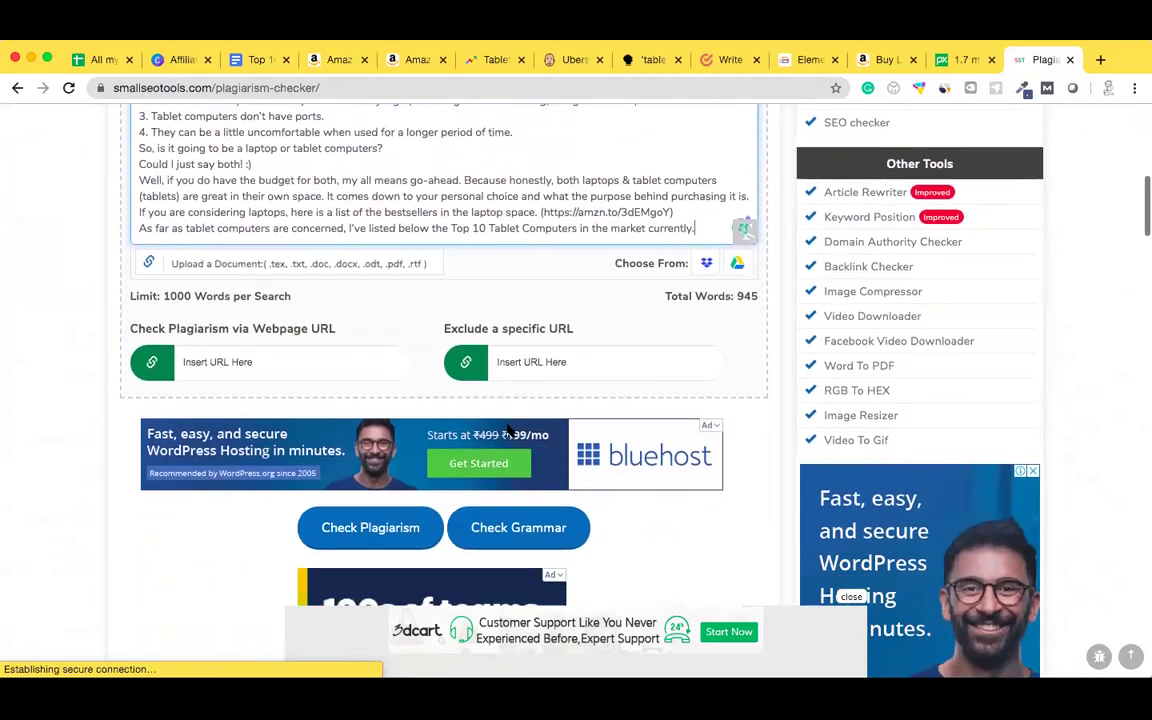
click(381, 533)
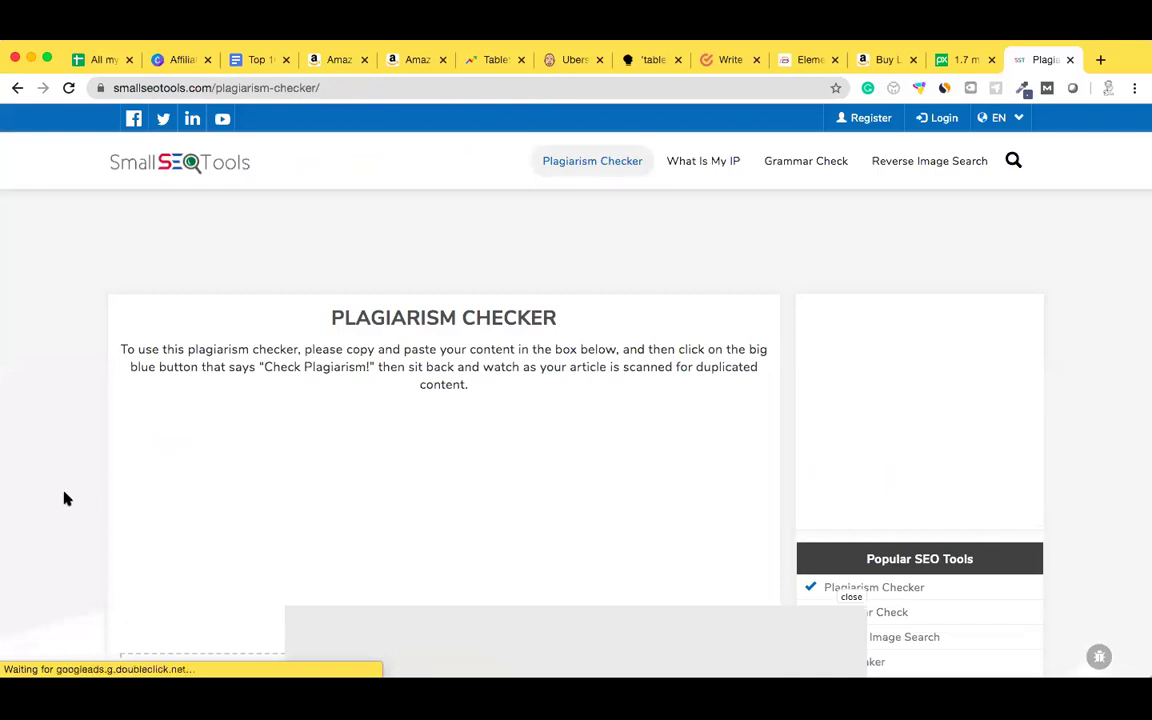
Examine the plagiarism and uniqueness percentages and the sentence-wise results for the checked text
scroll(64, 497, down, 1)
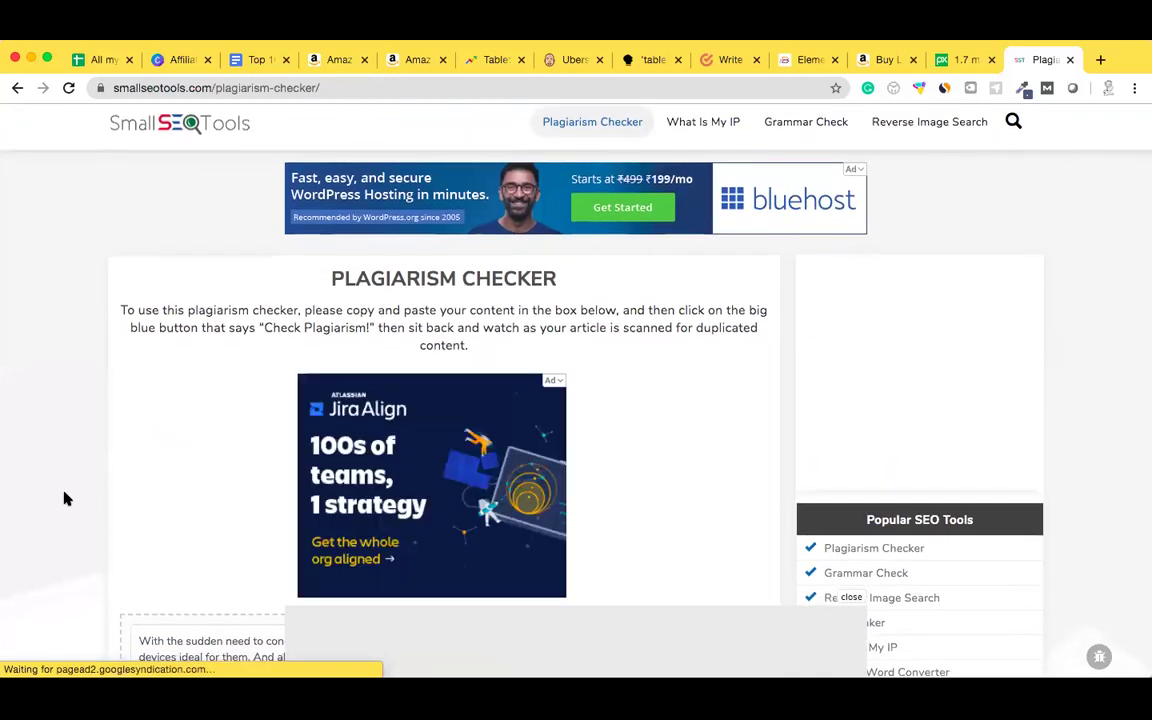
scroll(64, 497, down, 1)
scroll(64, 497, down, 1)
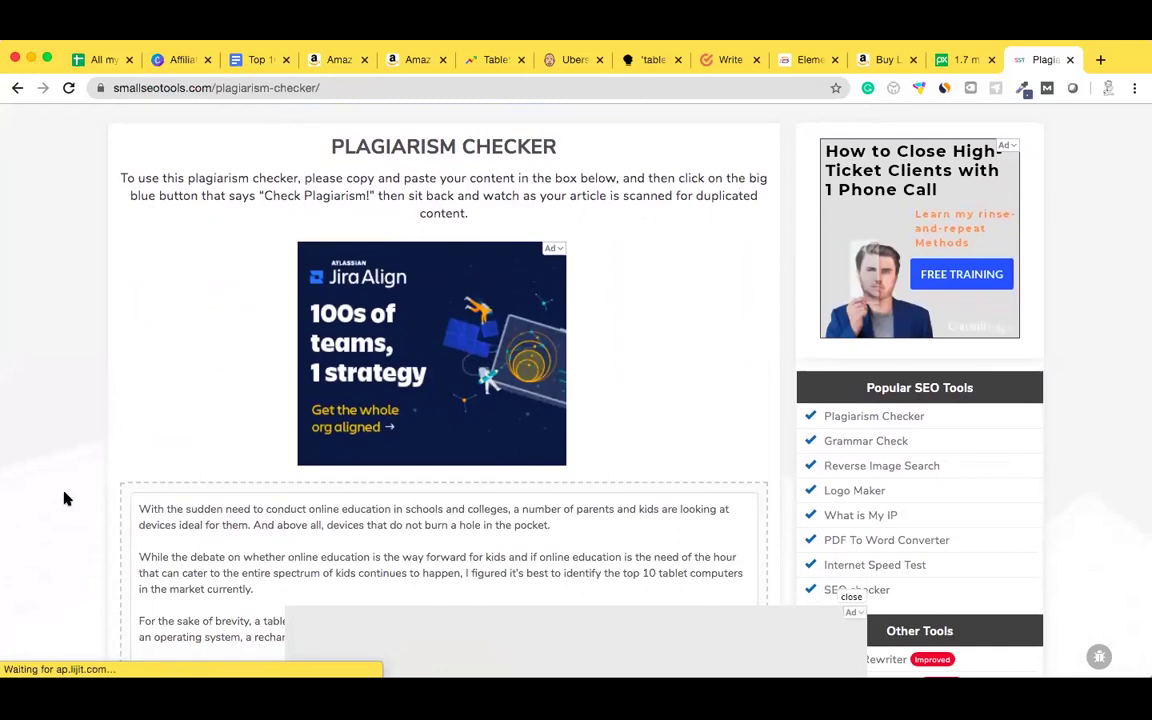
scroll(64, 497, down, 3)
scroll(64, 497, down, 5)
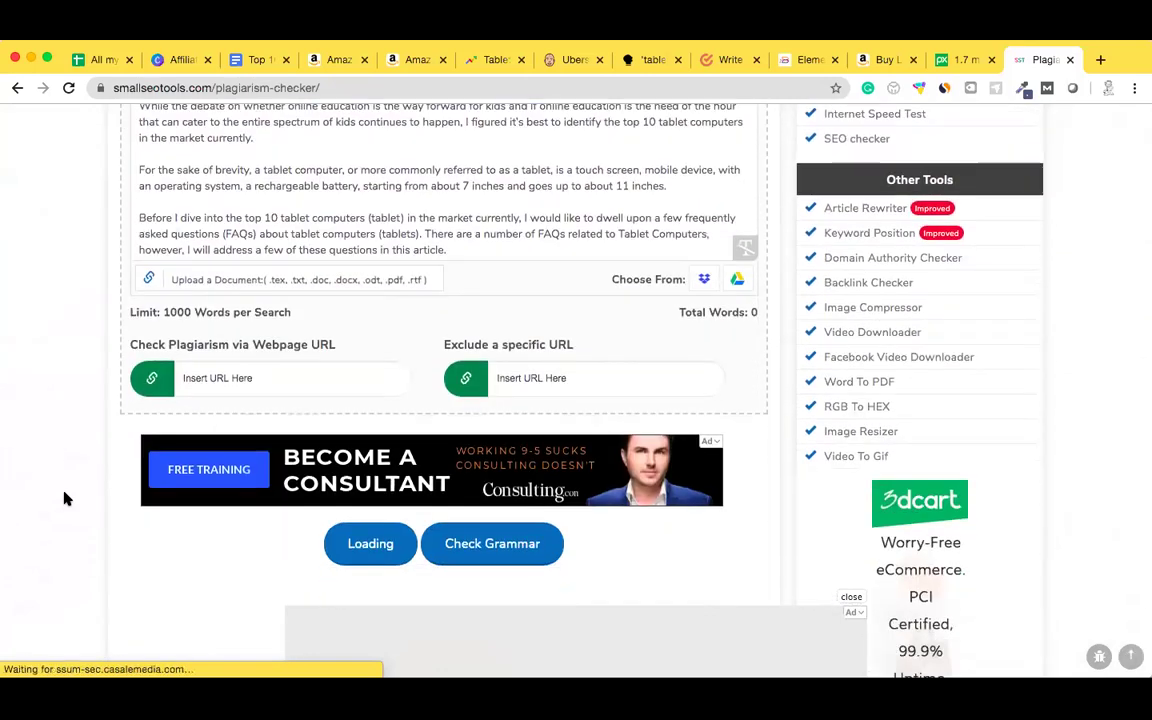
scroll(64, 497, down, 7)
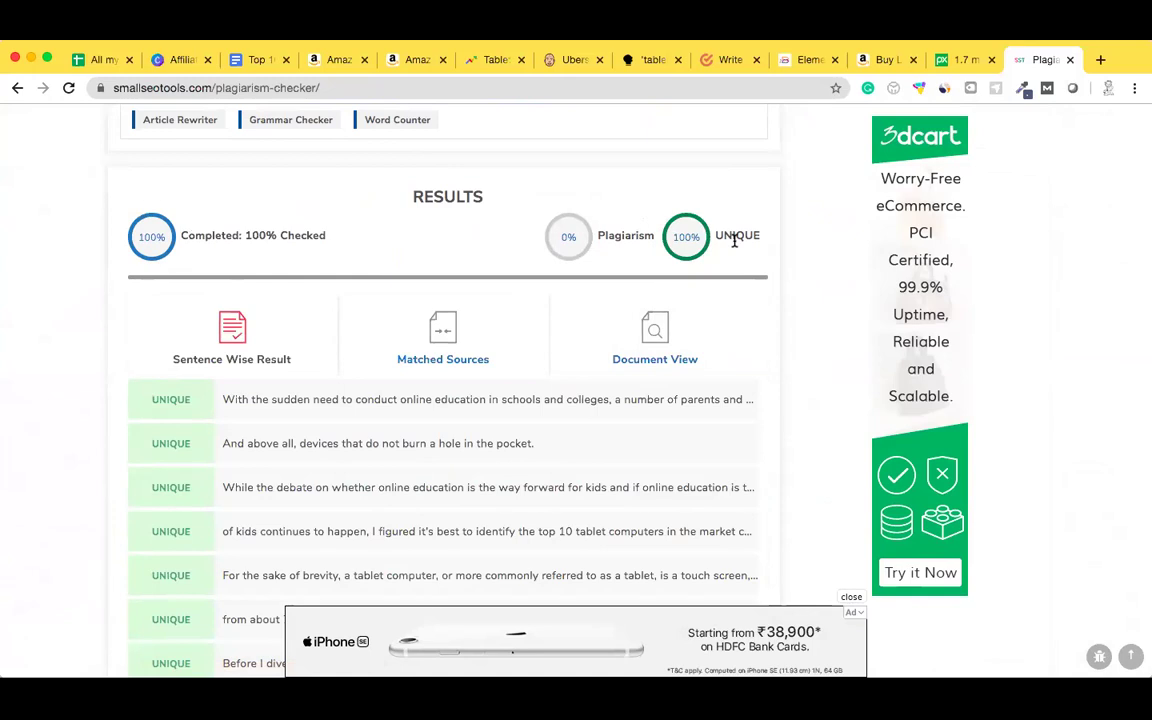
Return to the Google Docs draft, extend the text selection through the final Apple iPad purchase link, and copy it
click(252, 59)
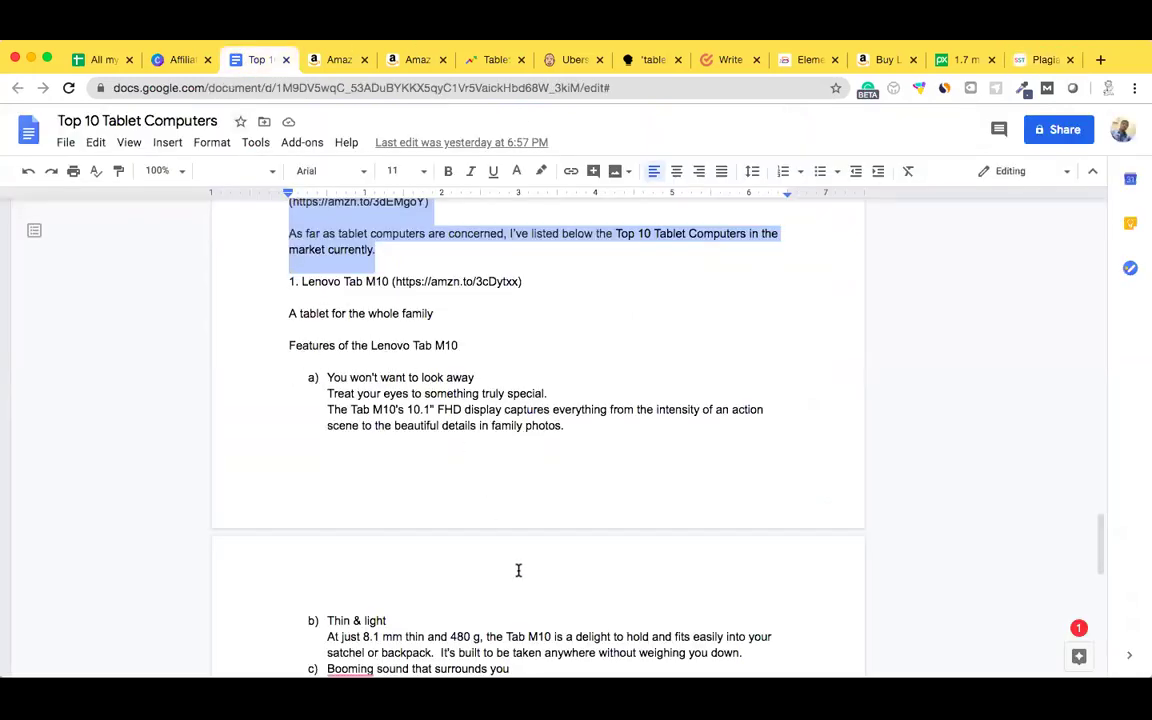
scroll(523, 578, down, 1)
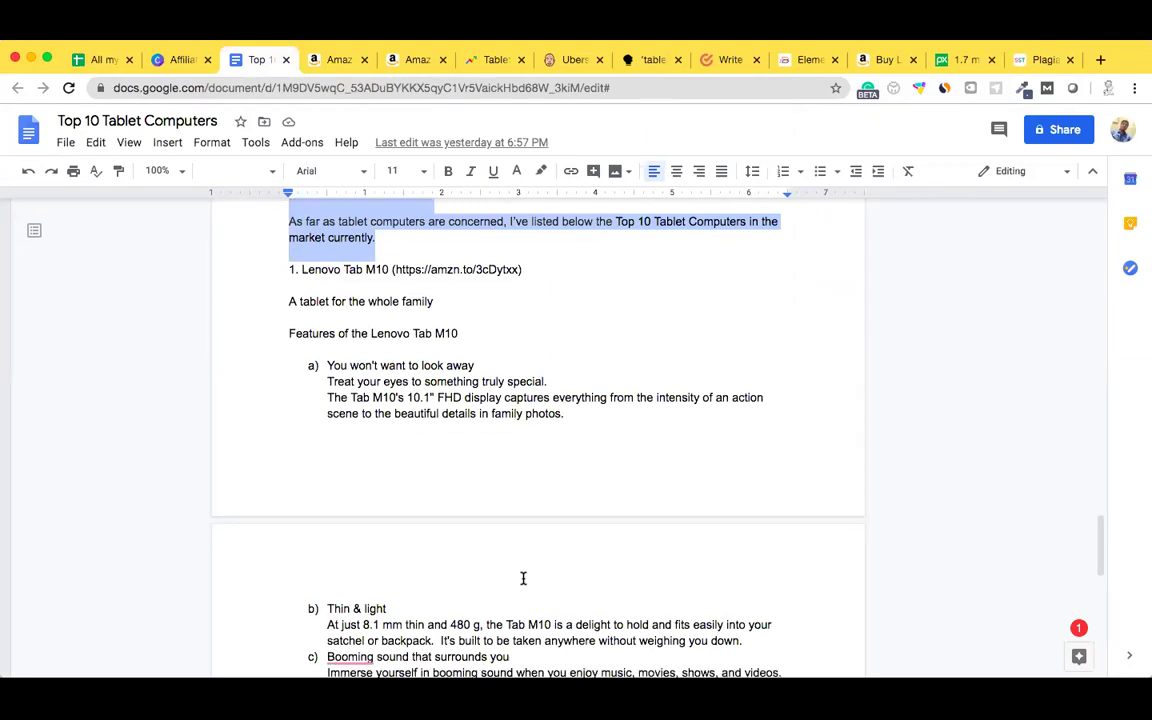
scroll(523, 578, down, 10)
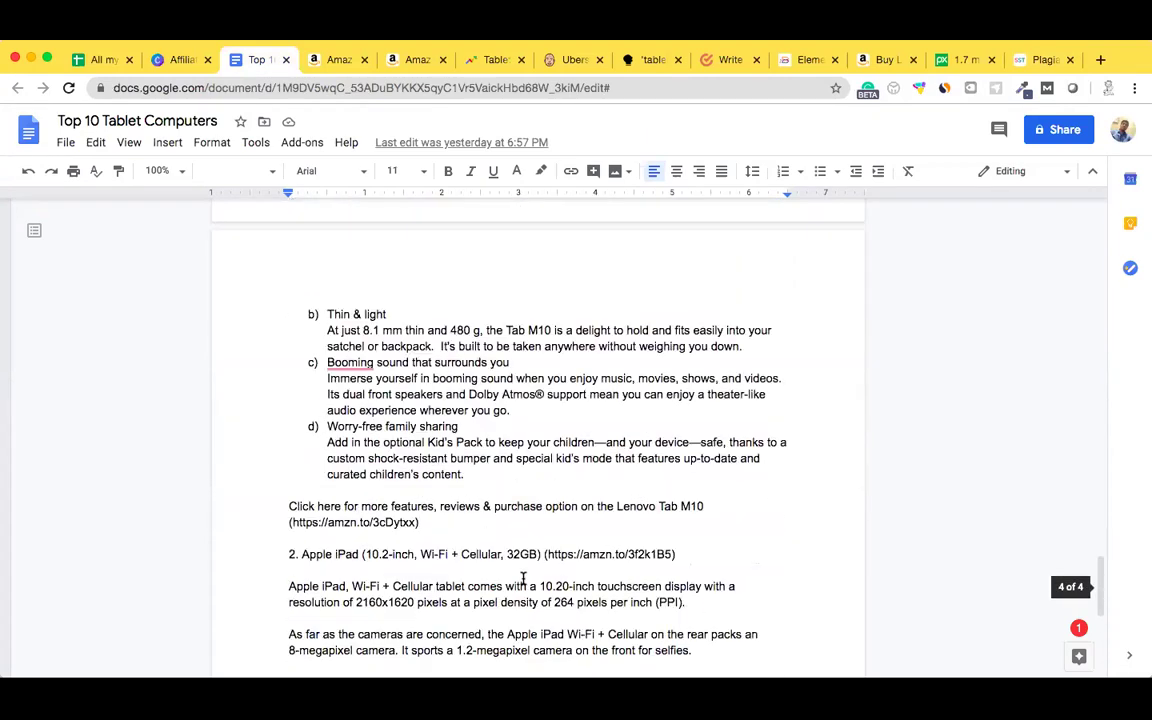
scroll(523, 578, down, 2)
scroll(523, 578, up, 3)
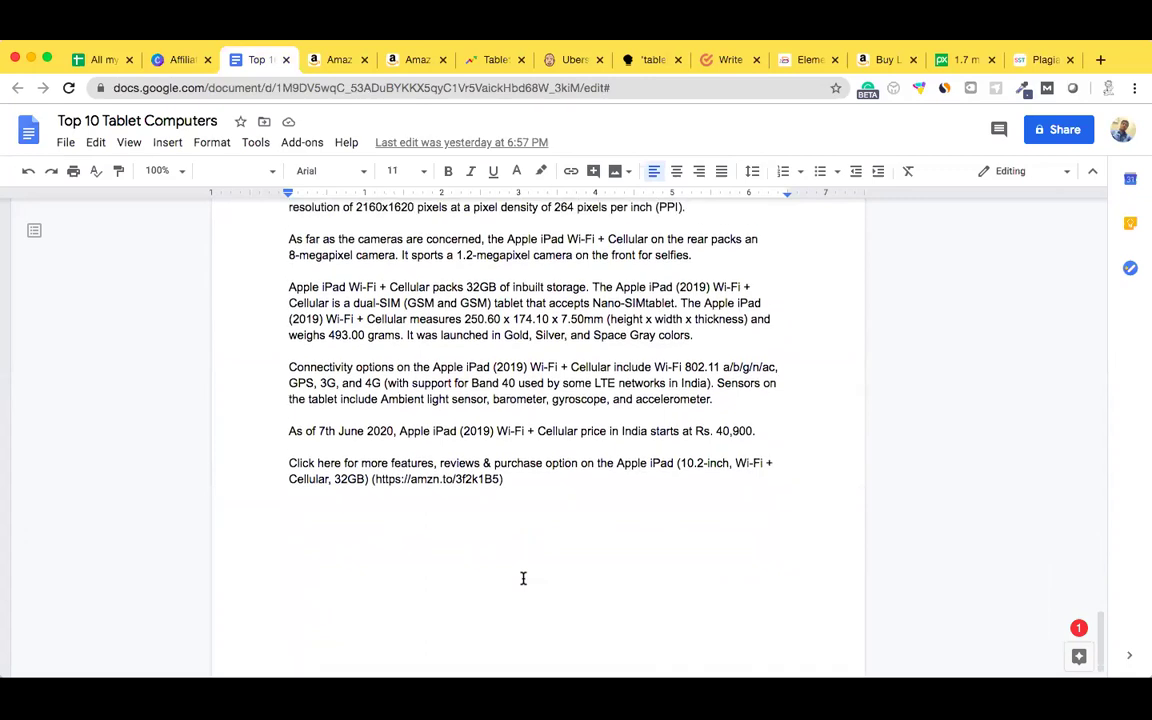
shift+click(510, 535)
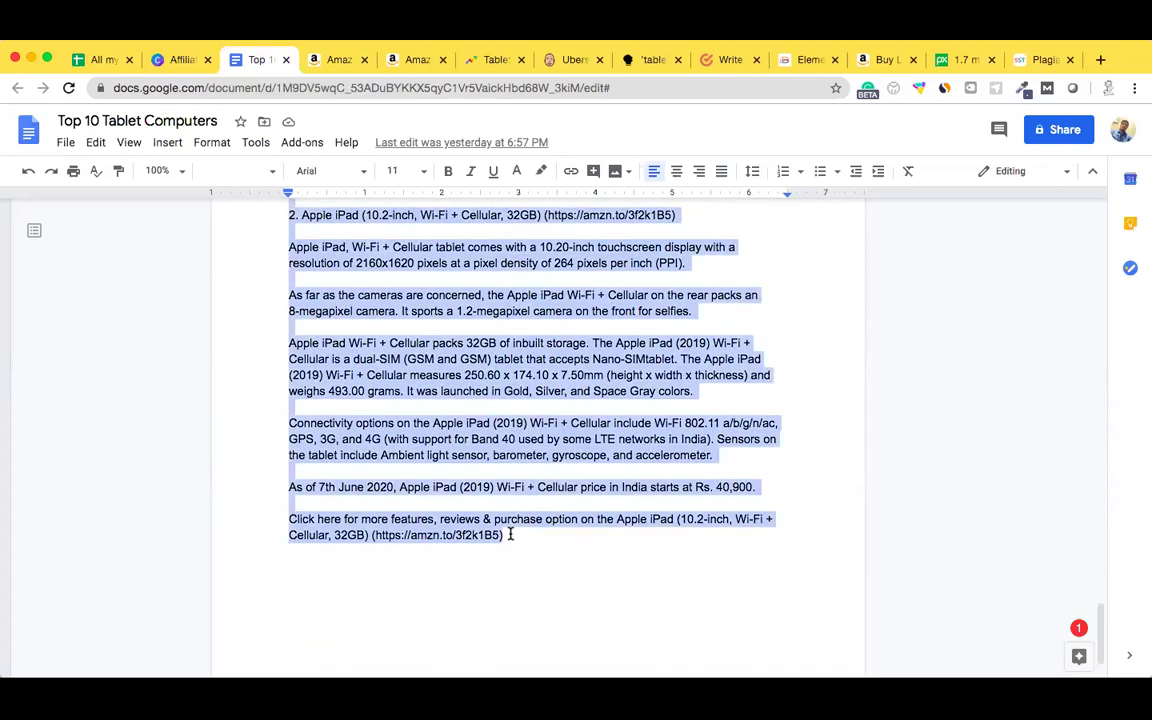
Replace the earlier text in the Plagiarism Checker with the extended draft text, including the Lenovo and Apple iPad sections
click(1040, 60)
scroll(520, 264, up, 2)
scroll(476, 263, up, 10)
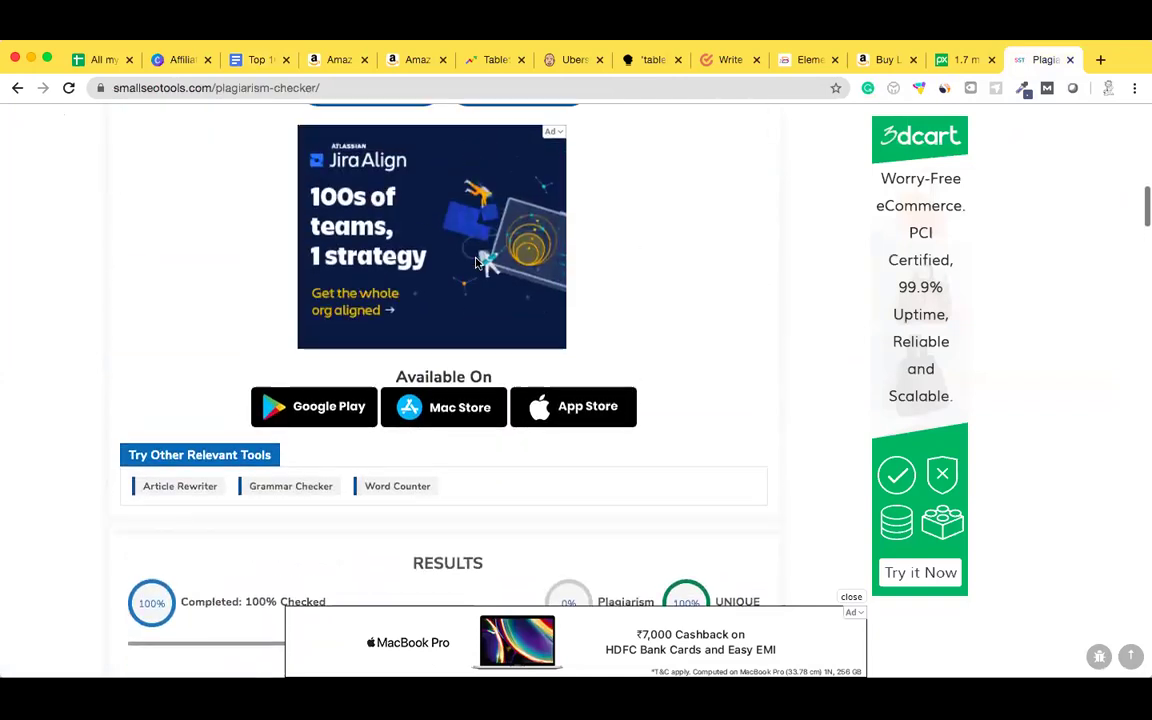
click(476, 258)
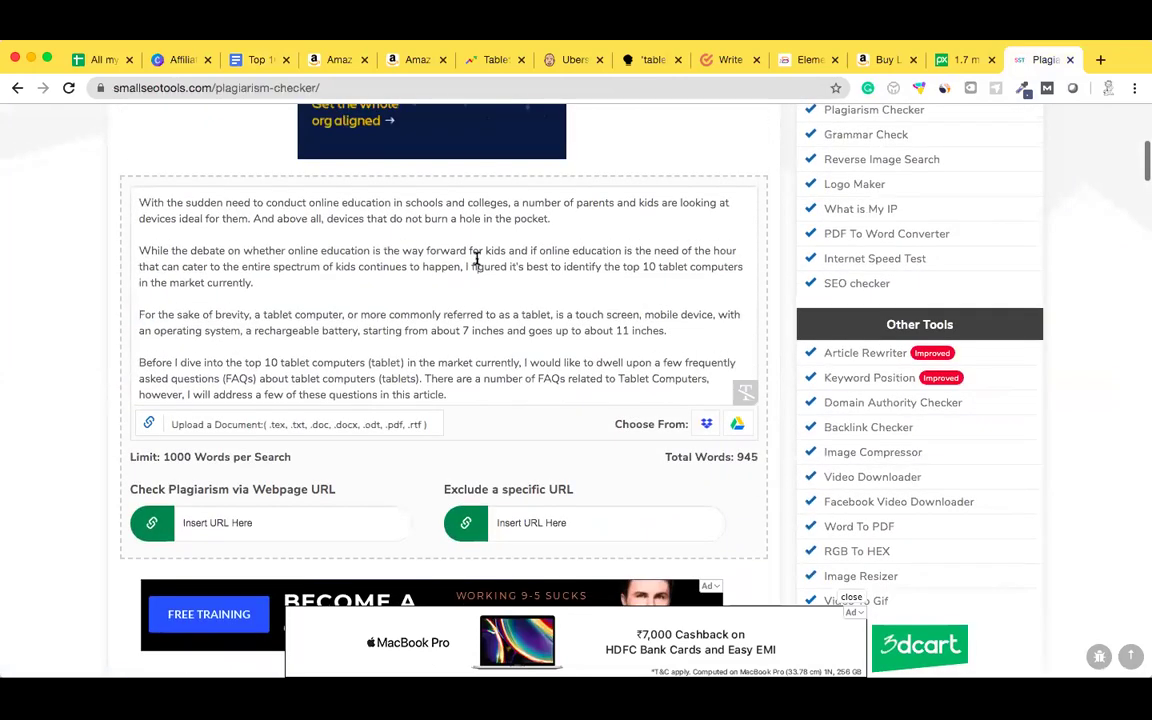
key(super+a)
key(BackSpace)
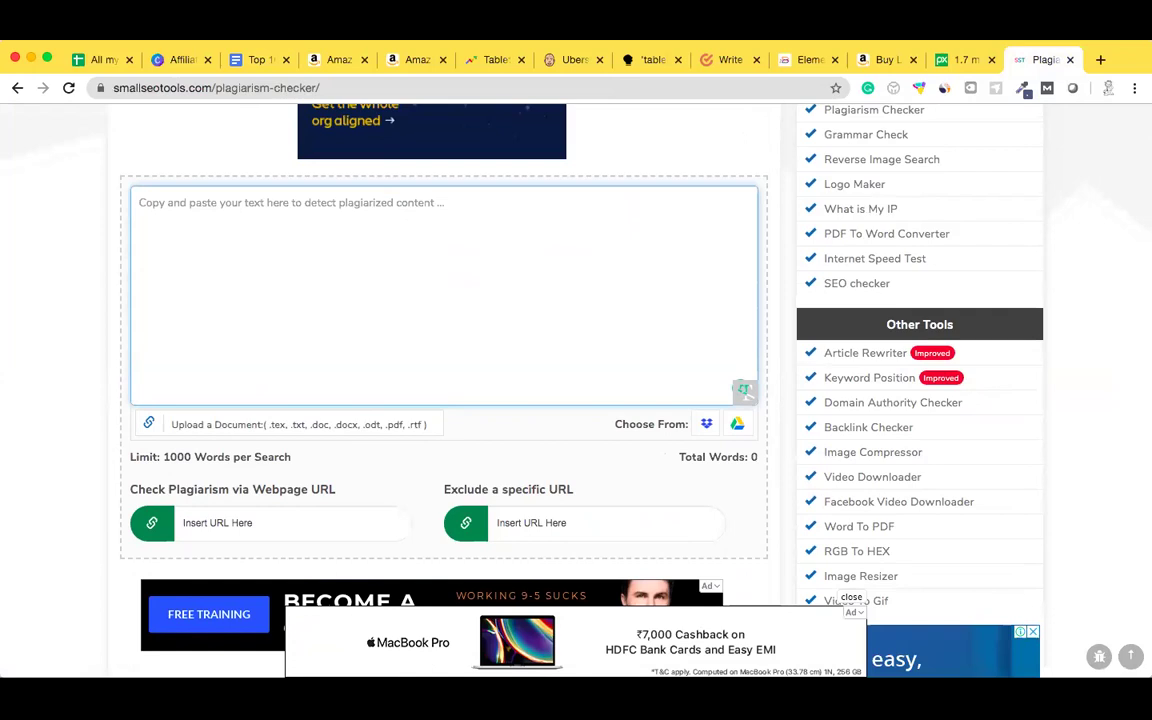
key(super+v)
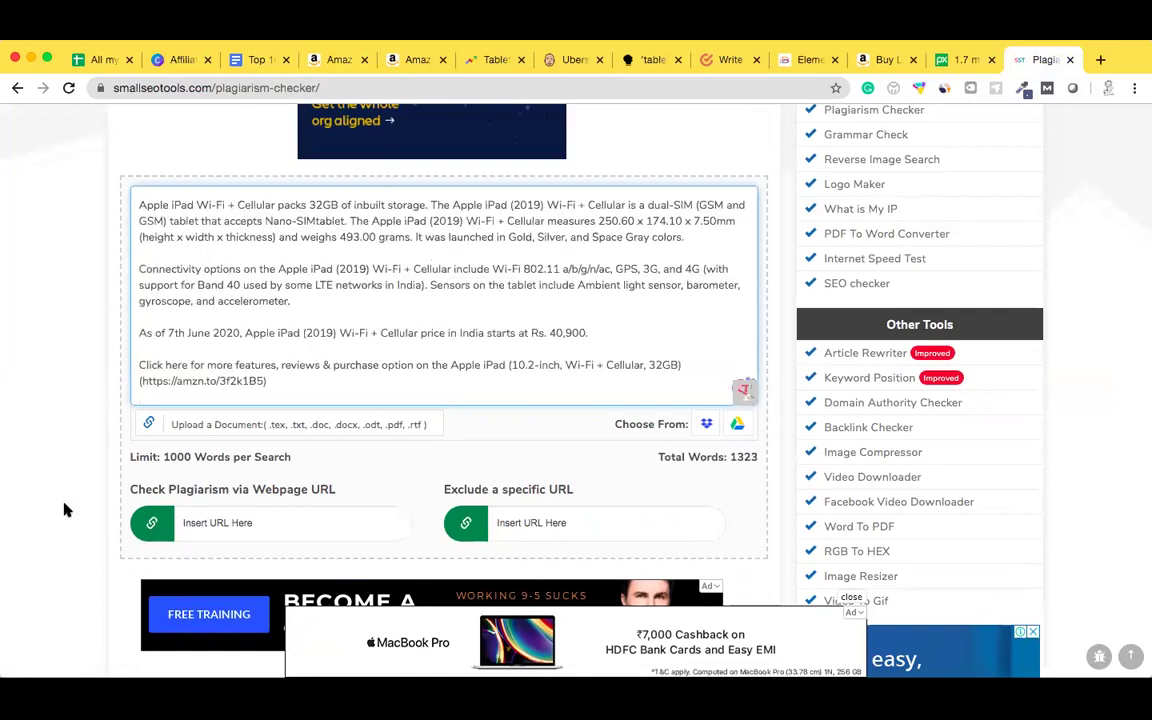
Try to run the plagiarism check on the extended draft text and dismiss the resulting dialog
scroll(63, 510, down, 5)
click(370, 535)
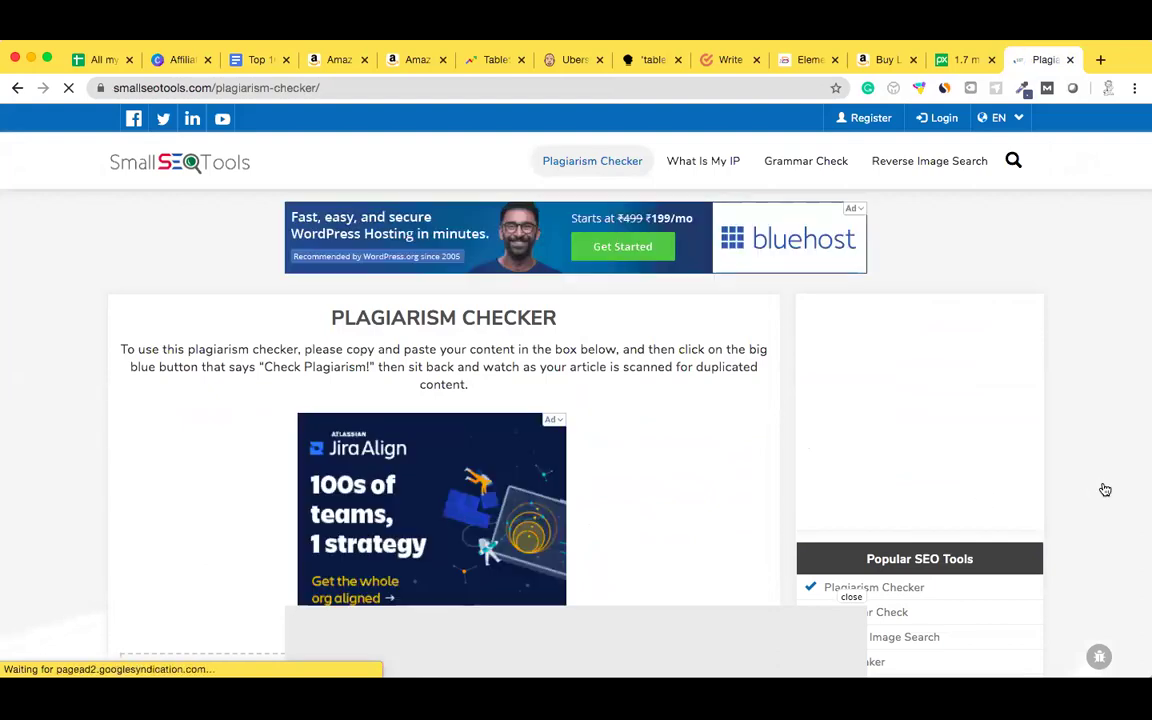
scroll(1105, 489, down, 5)
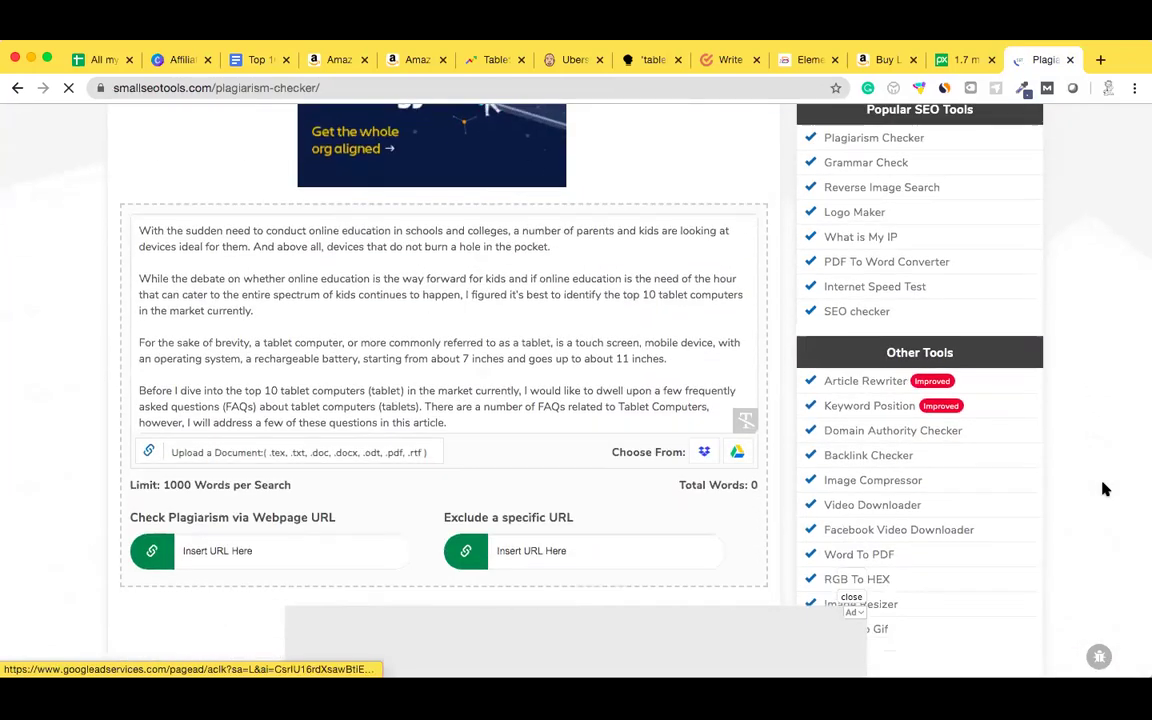
scroll(1105, 489, down, 2)
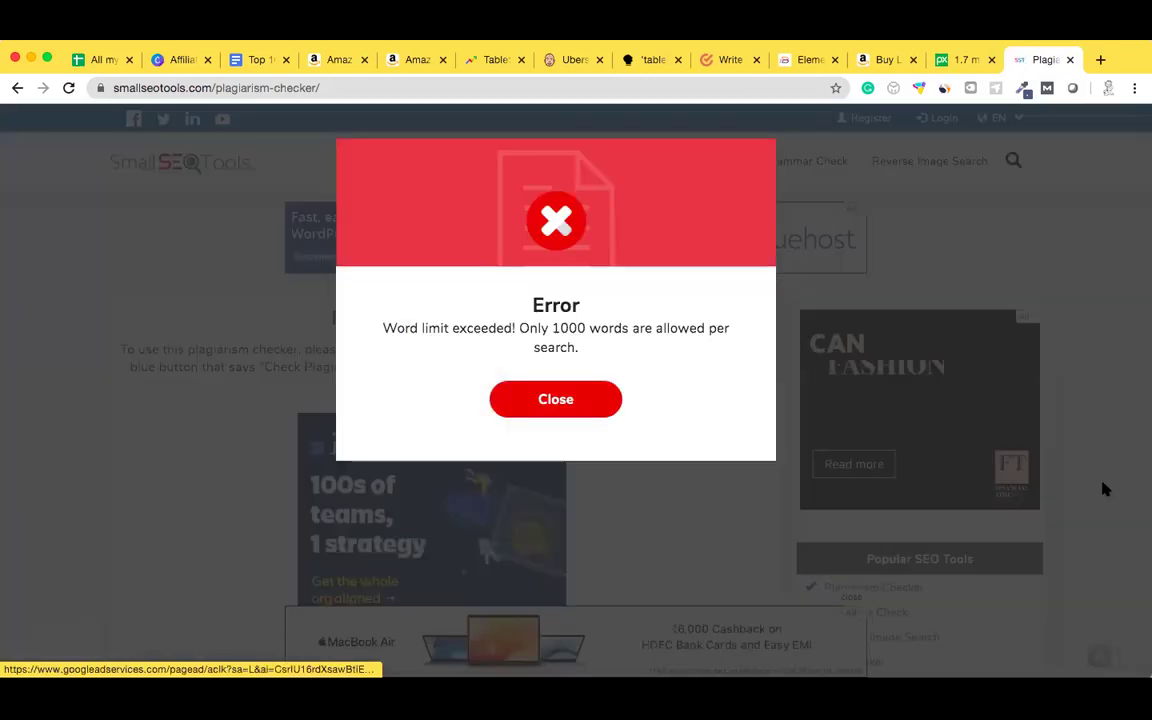
click(556, 400)
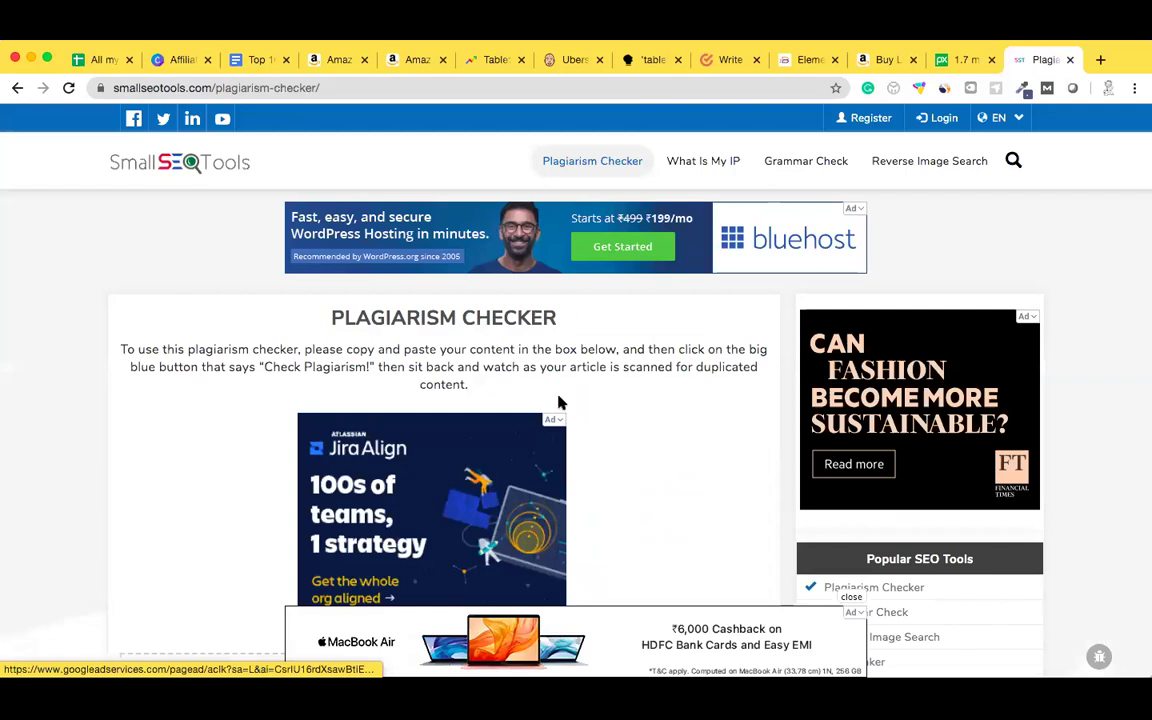
Delete the three opening paragraphs, through the tablet definition ending in "about 11 inches", from the Plagiarism Checker text
scroll(560, 400, down, 10)
scroll(558, 400, up, 4)
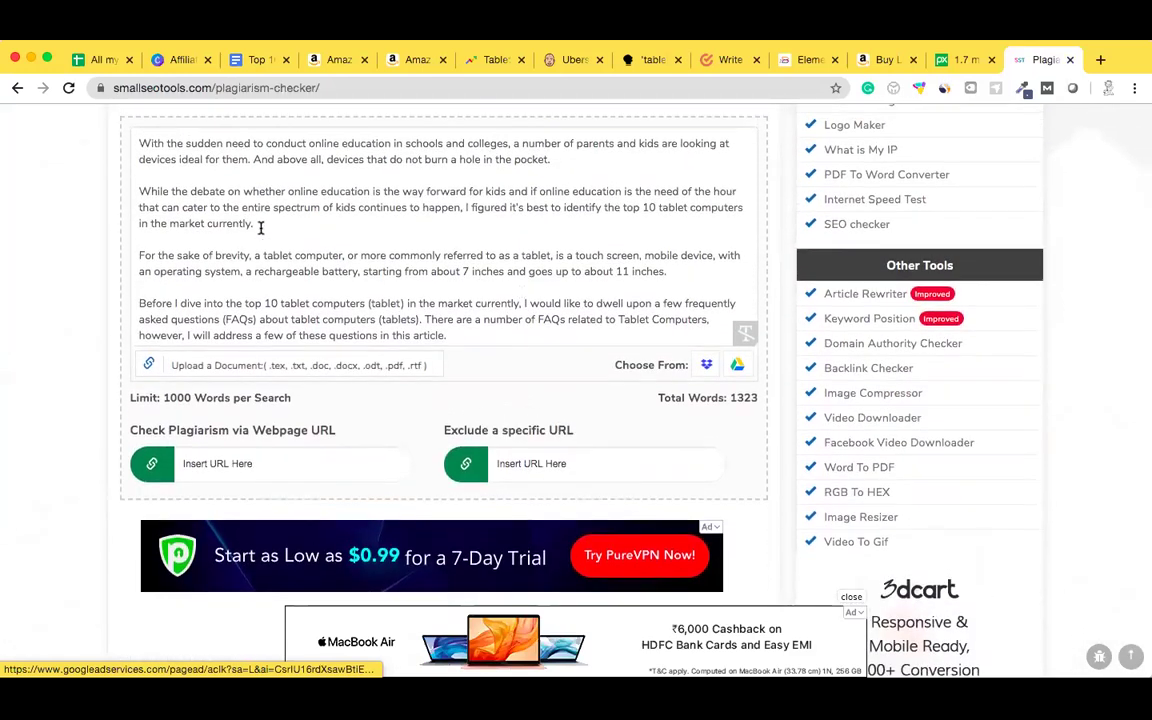
click(679, 278)
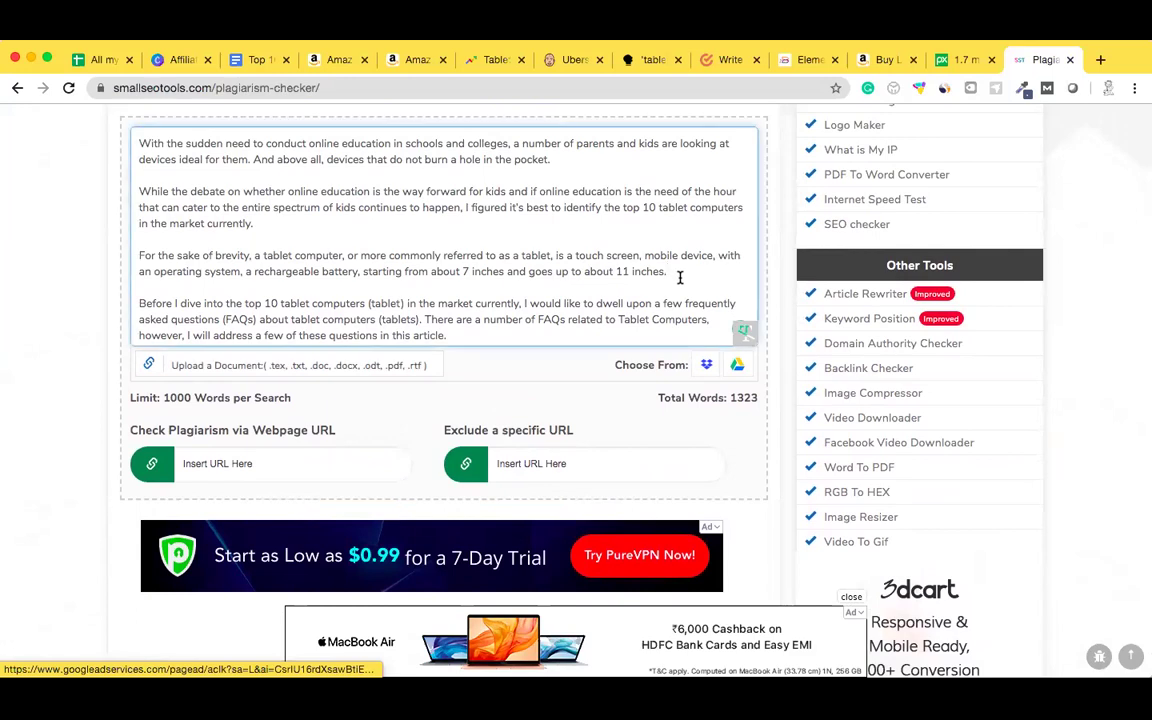
key(shift+Up)
key(shift+Up)
key(shift+Up)
key(shift+Up)
key(shift+Up)
key(shift+Up)
key(shift+Up)
key(shift+Up)
key(shift+Up)
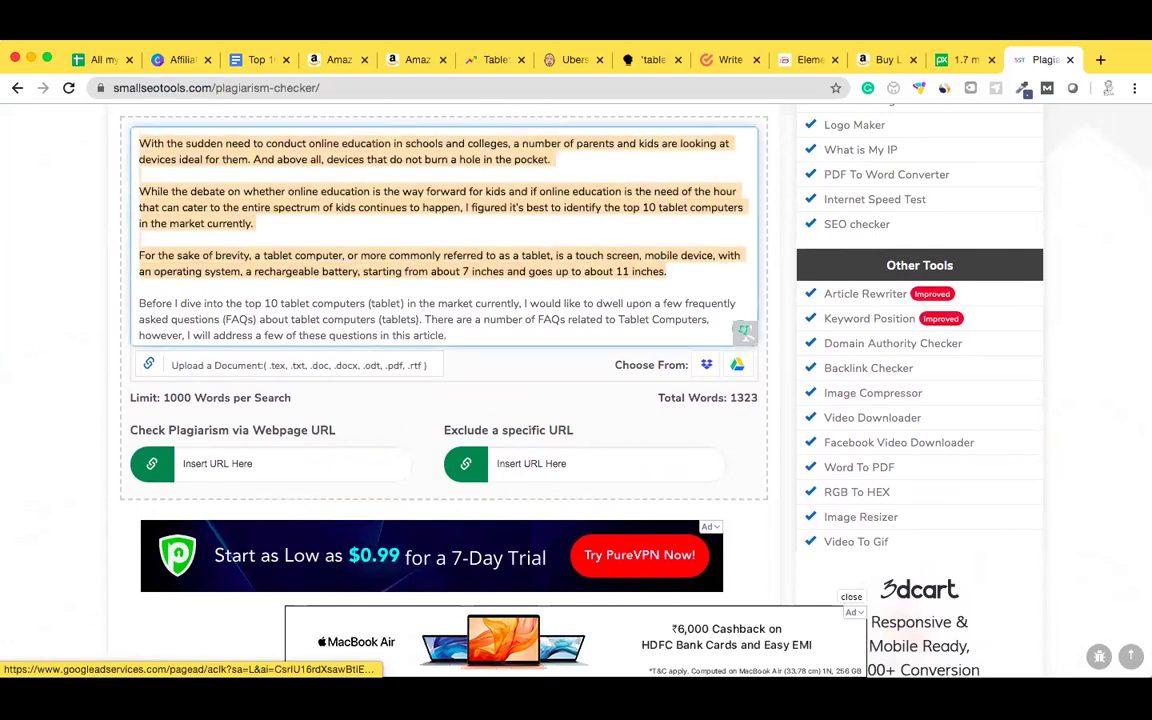
key(BackSpace)
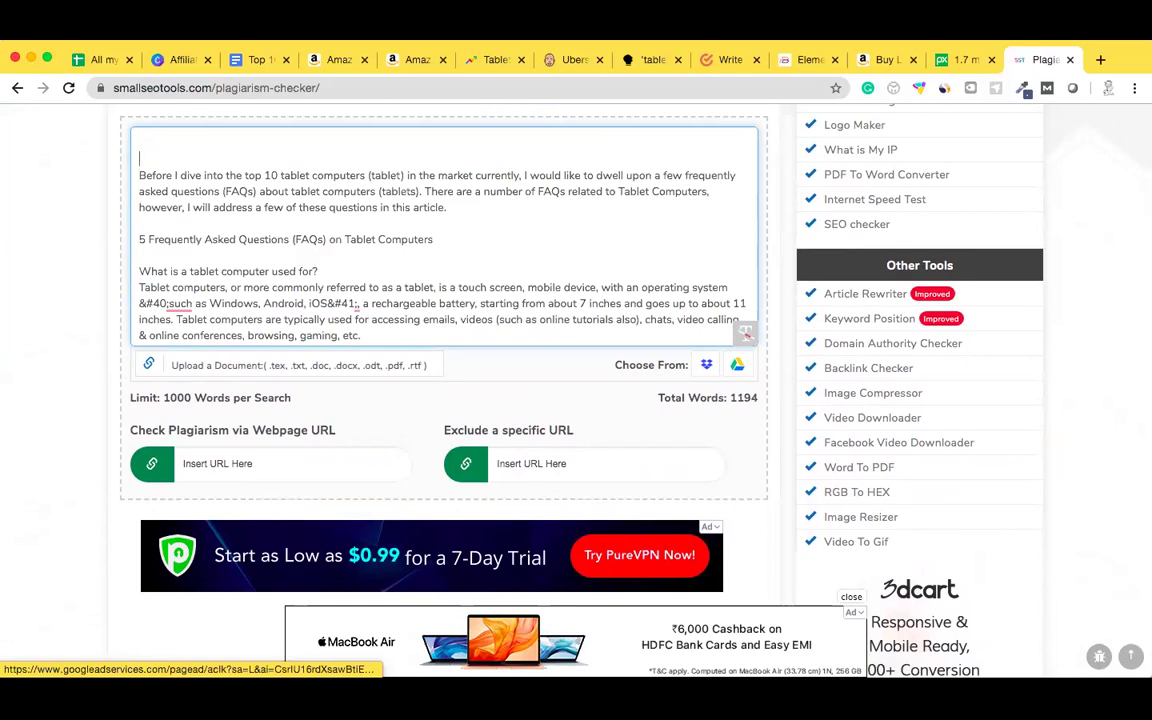
Remove the "Before I dive into the top 10 tablet computers" paragraph and the 5 Frequently Asked Questions heading from the checker text
key(shift+Down)
key(shift+Down)
key(shift+Down)
key(shift+Down)
key(shift+Down)
key(shift+Down)
key(shift+Down)
key(shift+Down)
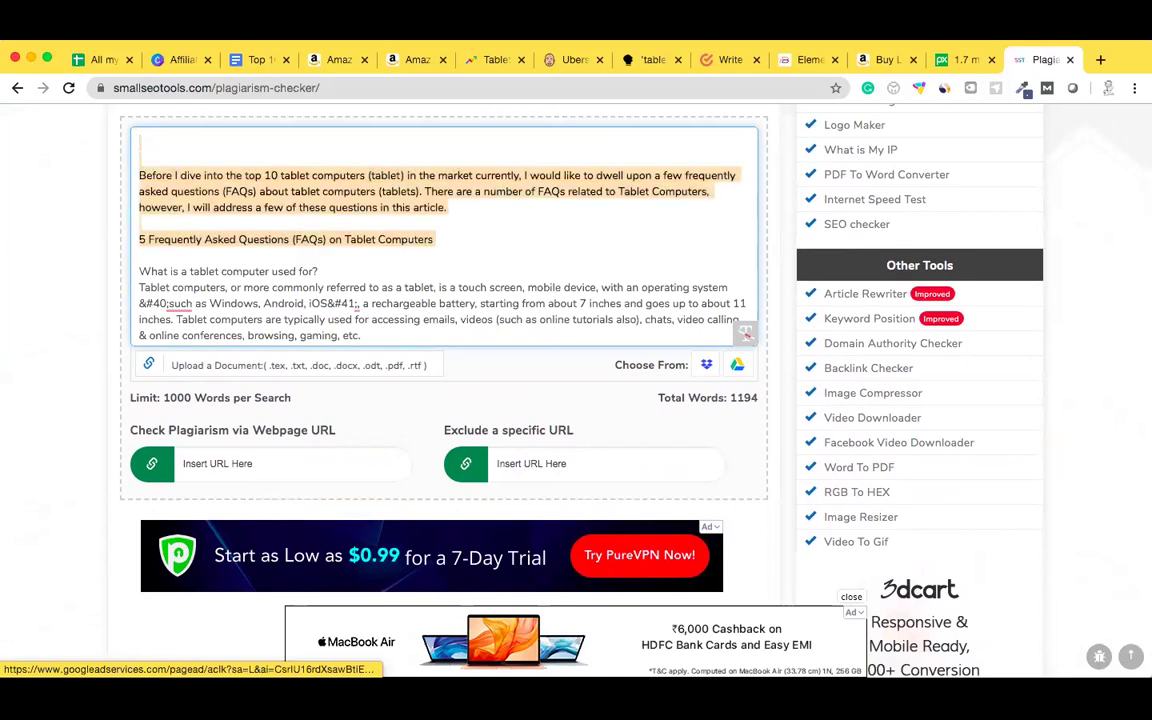
key(BackSpace)
key(BackSpace)
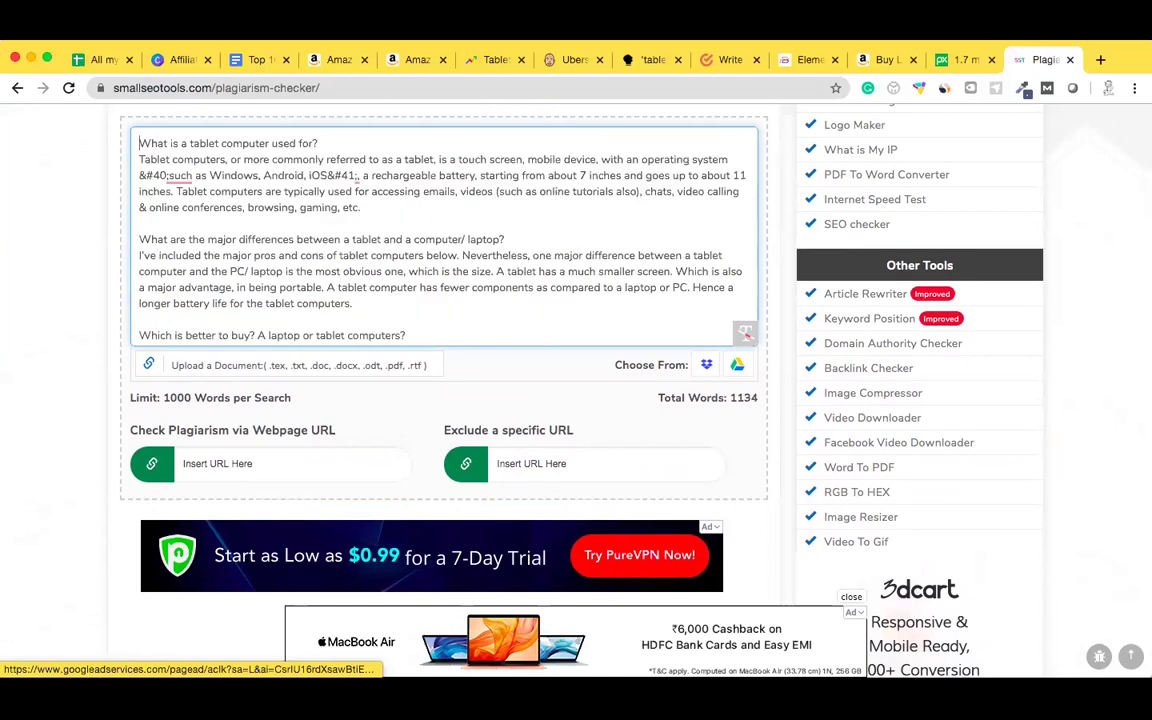
Delete the "What is a tablet computer used for?" question and its answer from the checker text
key(shift+Down)
key(shift+Down)
key(shift+Down)
key(shift+Down)
key(shift+Down)
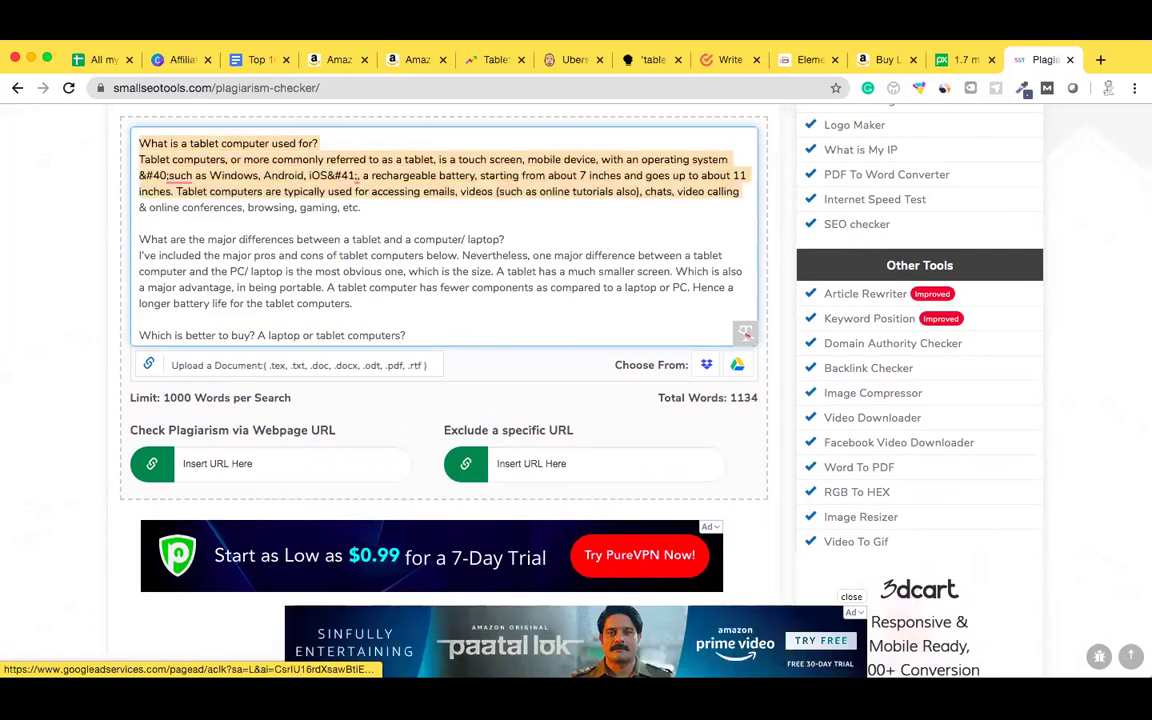
key(BackSpace)
key(Delete)
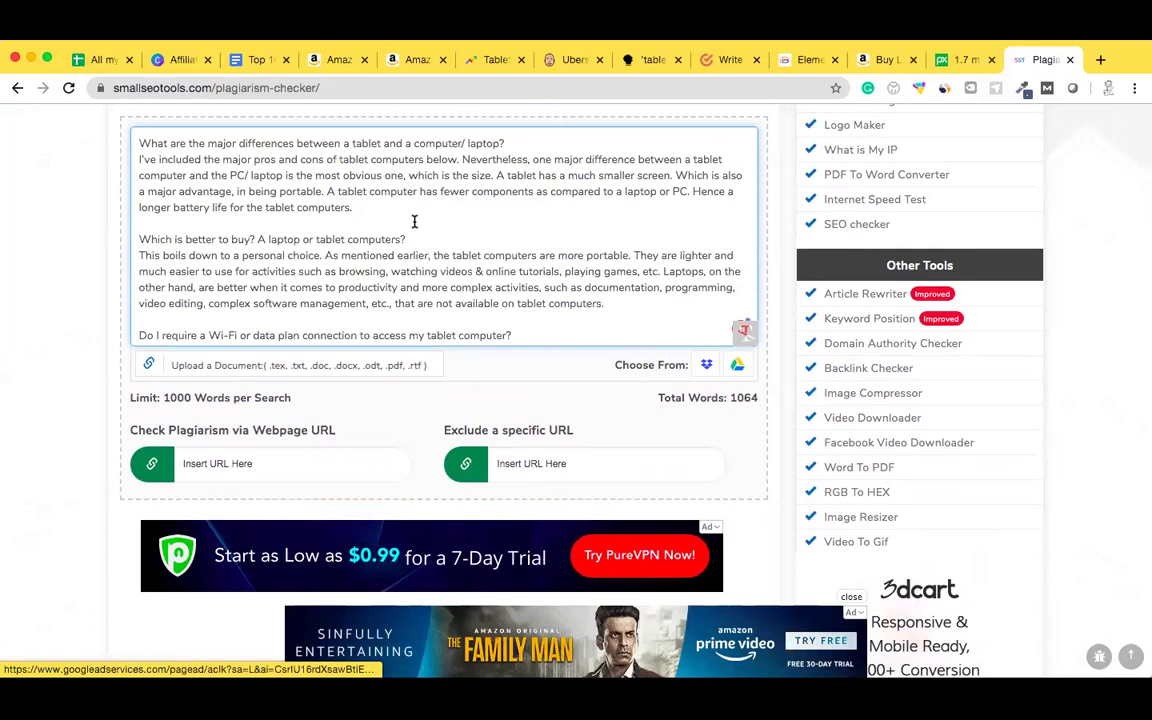
Delete the question and answer on major differences between a tablet and a computer/laptop, and run the plagiarism check
key(shift+Down)
key(shift+Down)
key(shift+Down)
key(BackSpace)
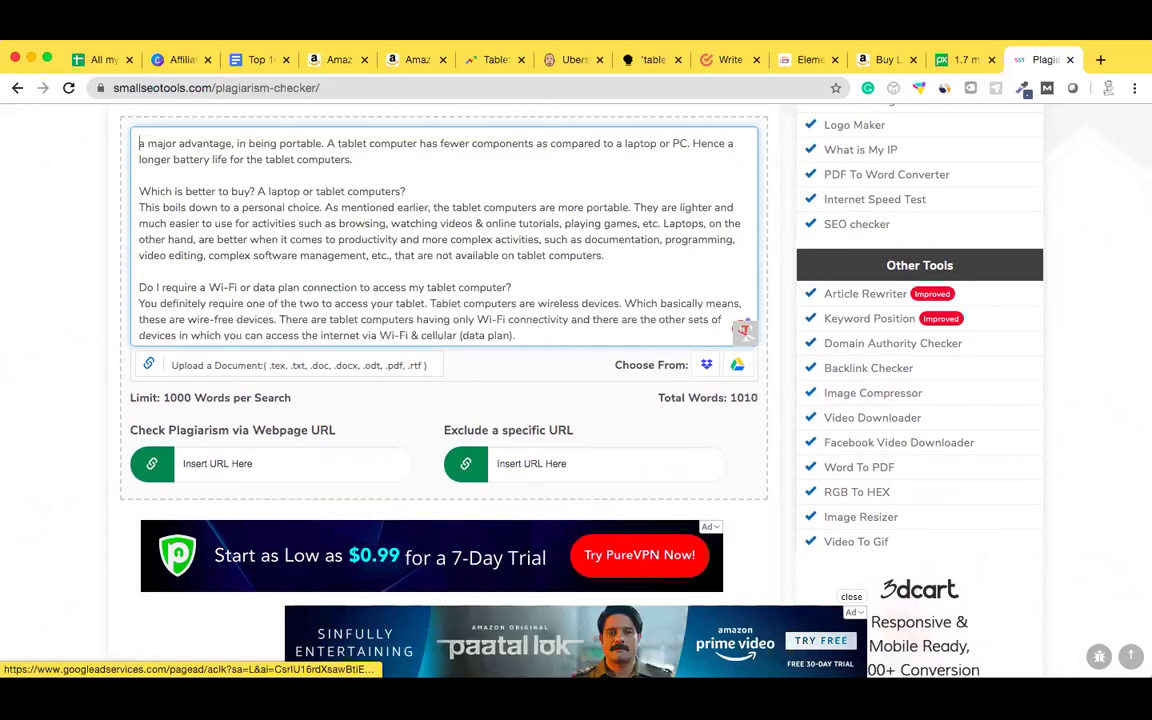
key(shift+Down)
key(shift+Down)
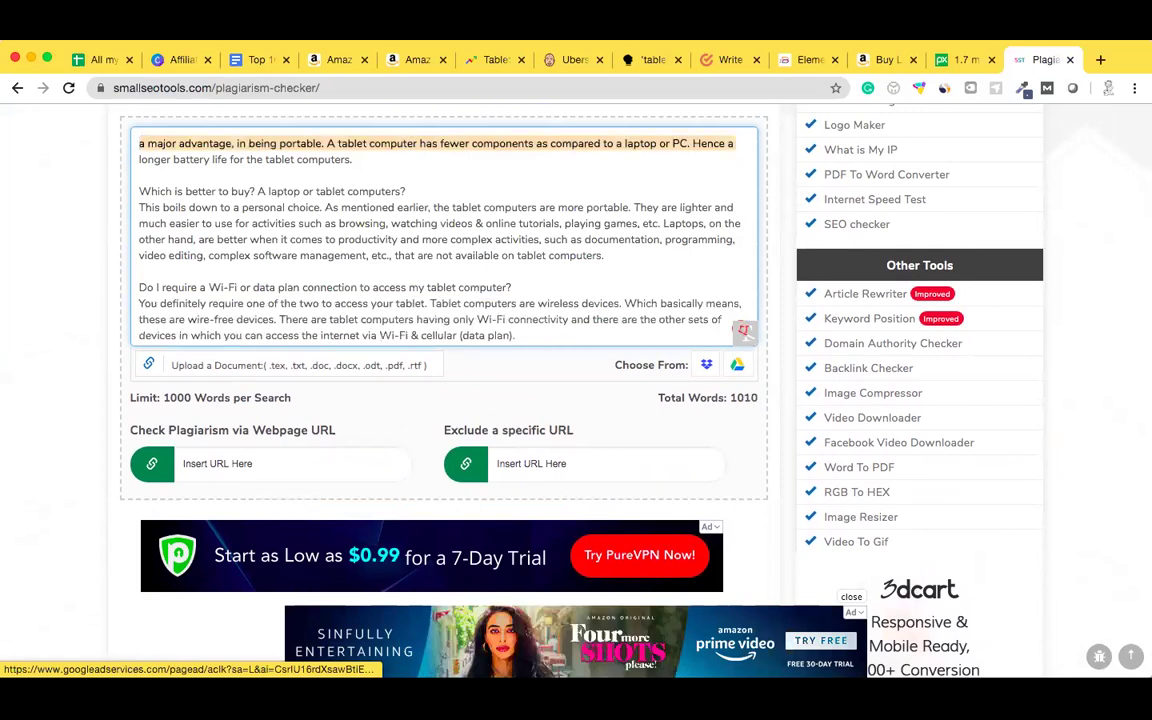
key(BackSpace)
key(Delete)
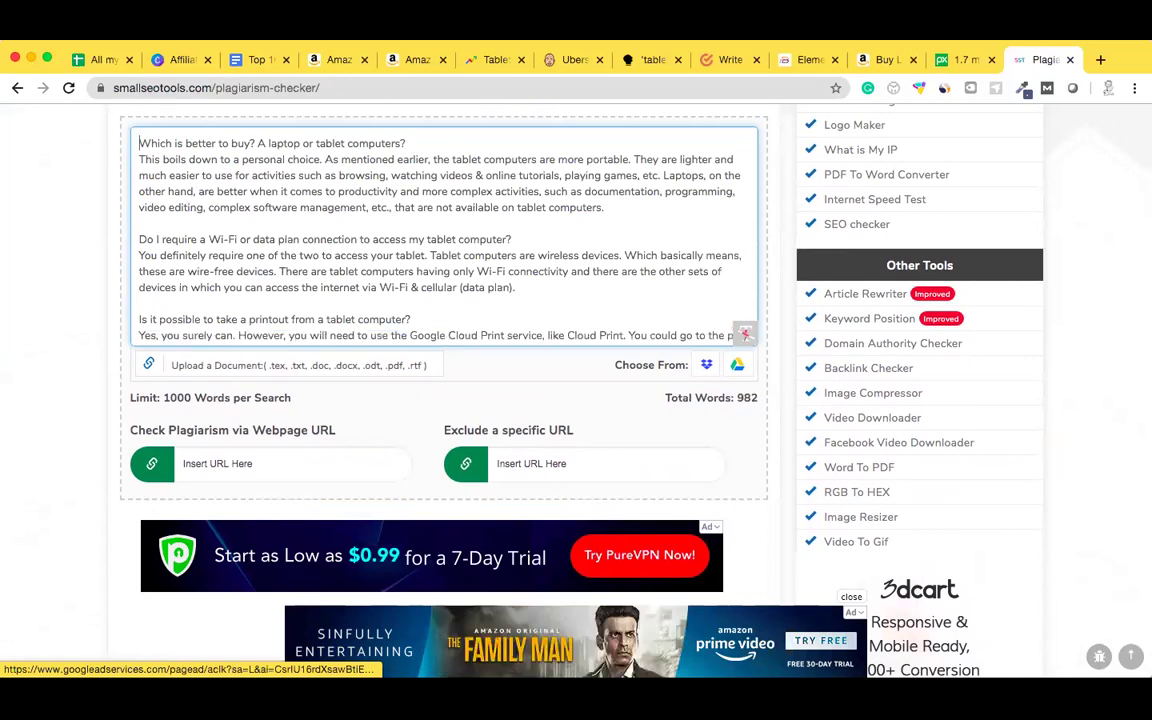
scroll(80, 500, down, 5)
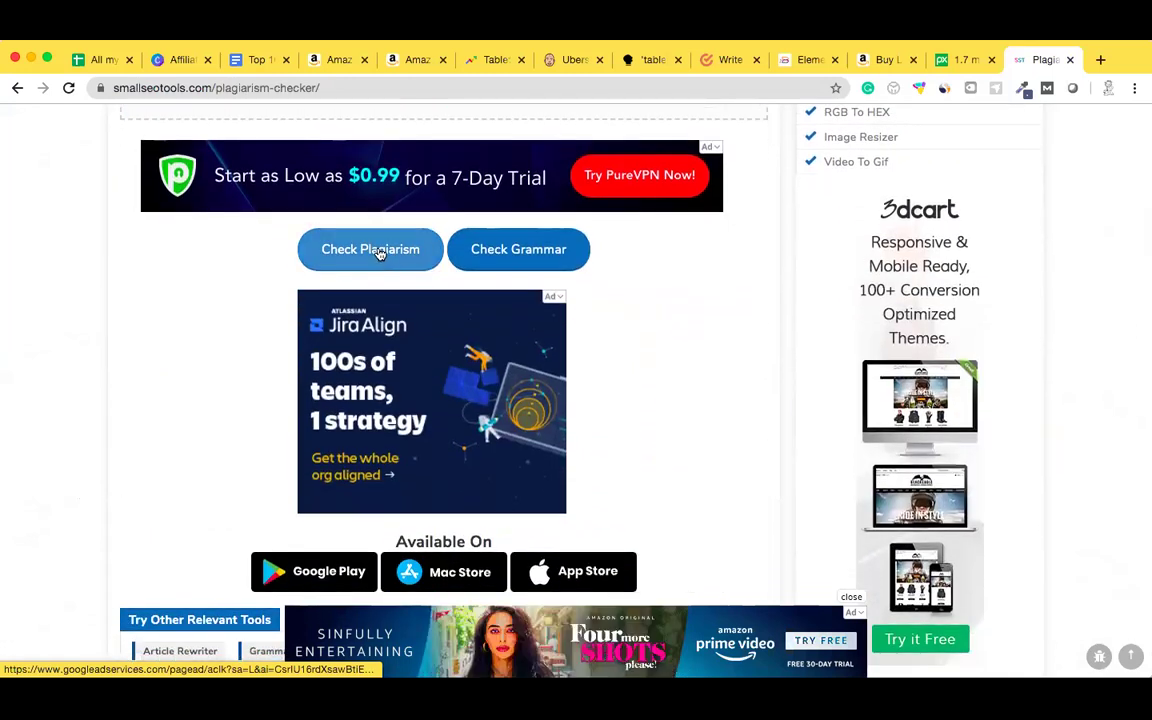
click(378, 250)
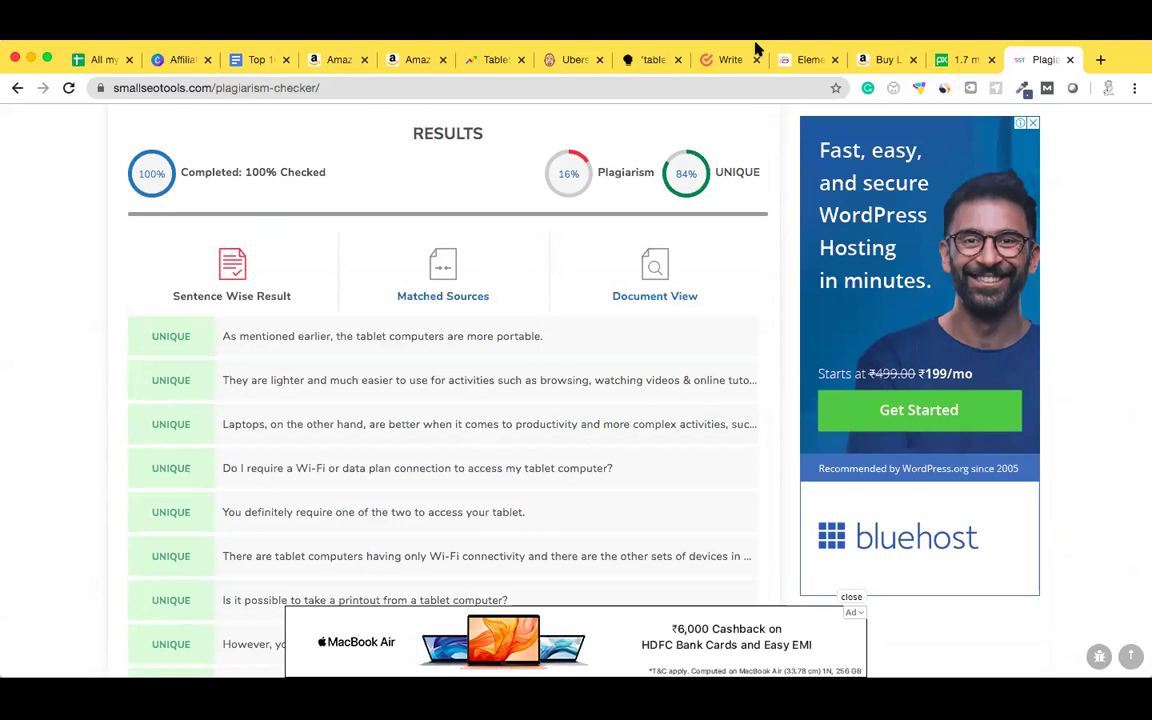
Switch to the article in the Elementor editor and open the FAQ text block containing the shrugging woman image for editing
click(810, 62)
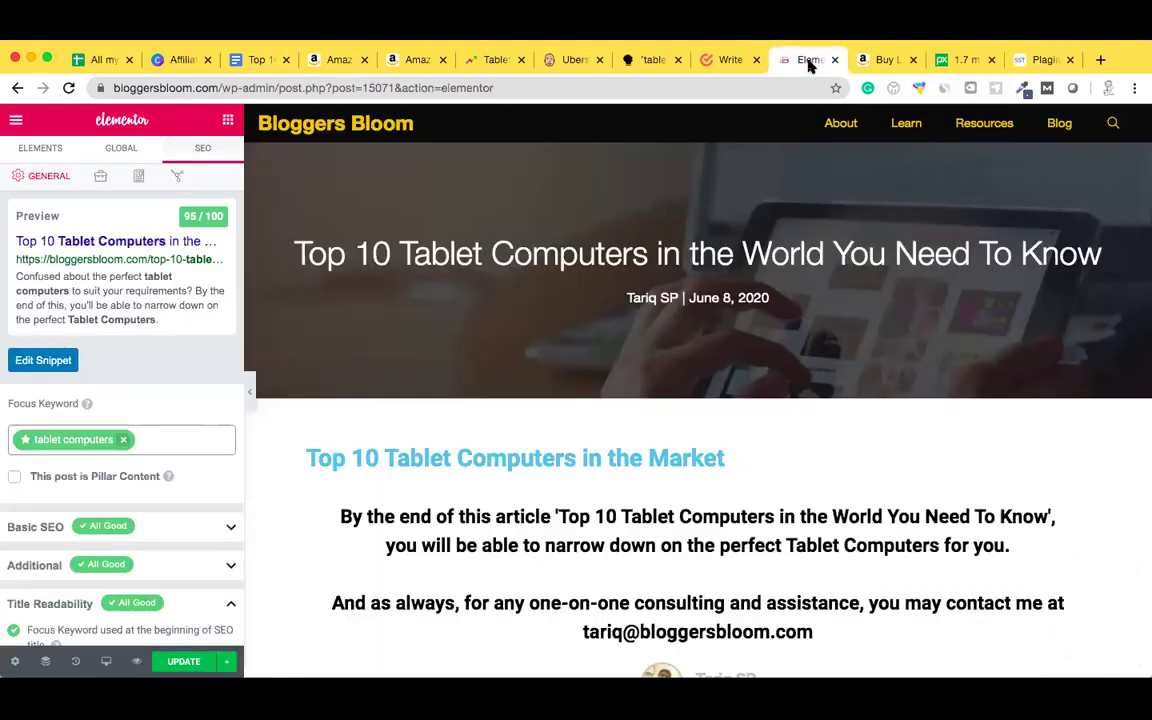
scroll(795, 400, down, 10)
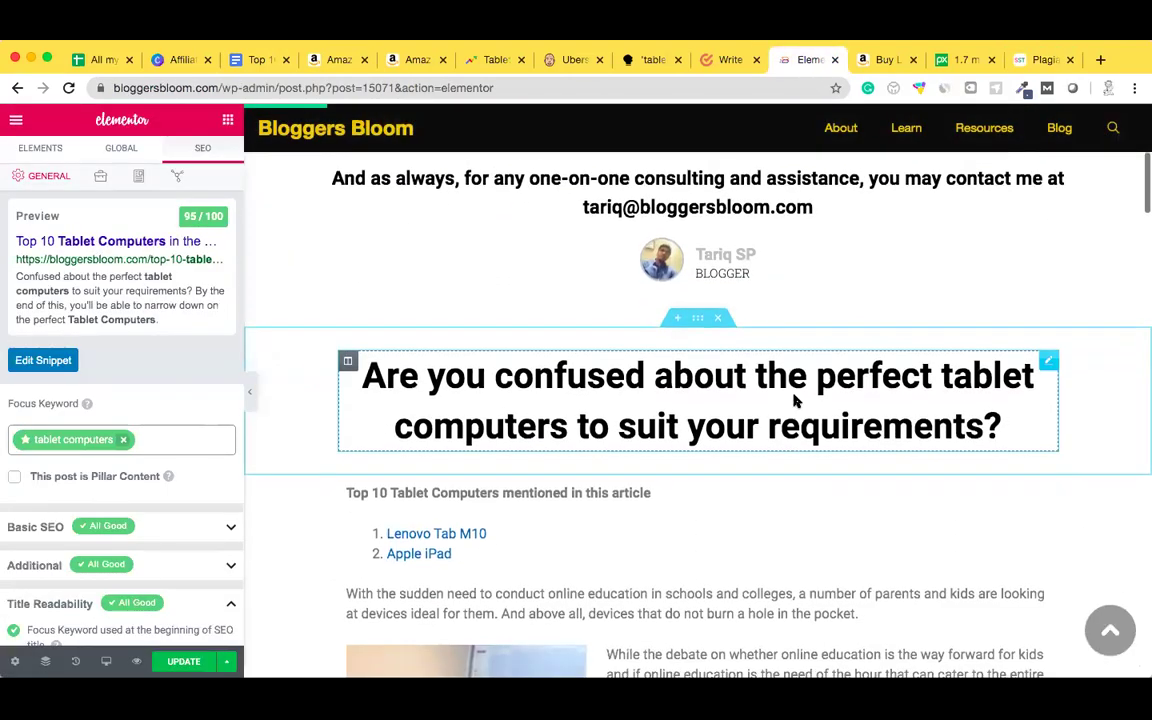
scroll(795, 397, down, 10)
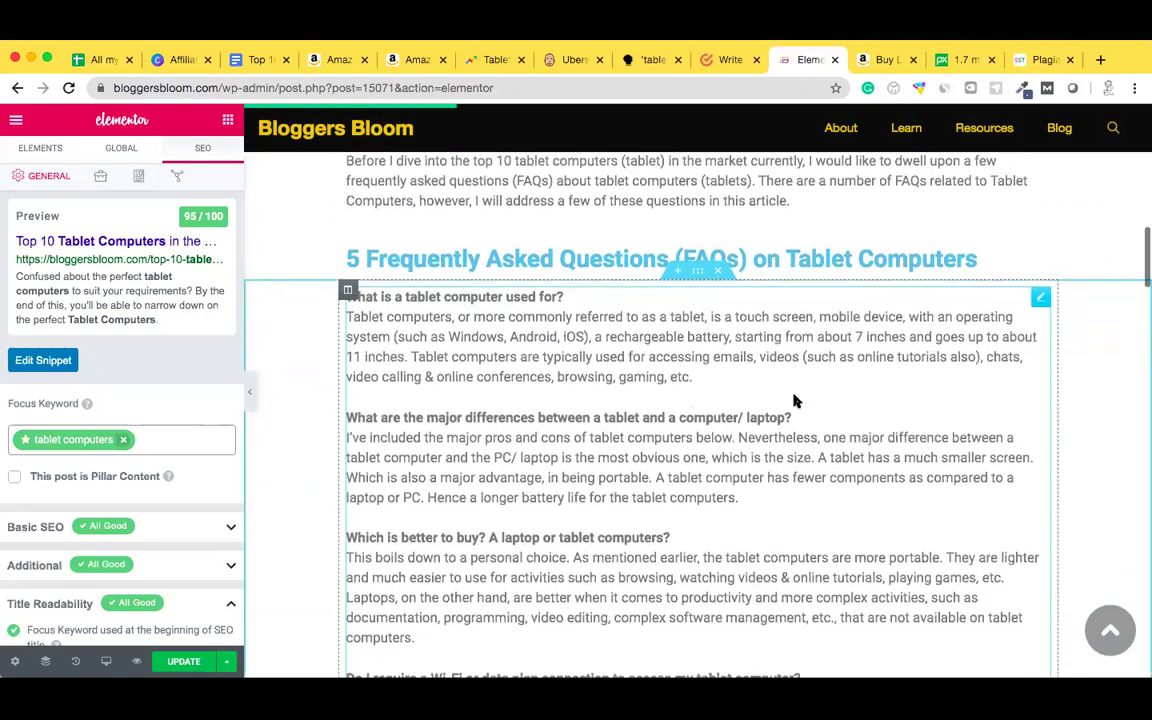
scroll(795, 398, down, 10)
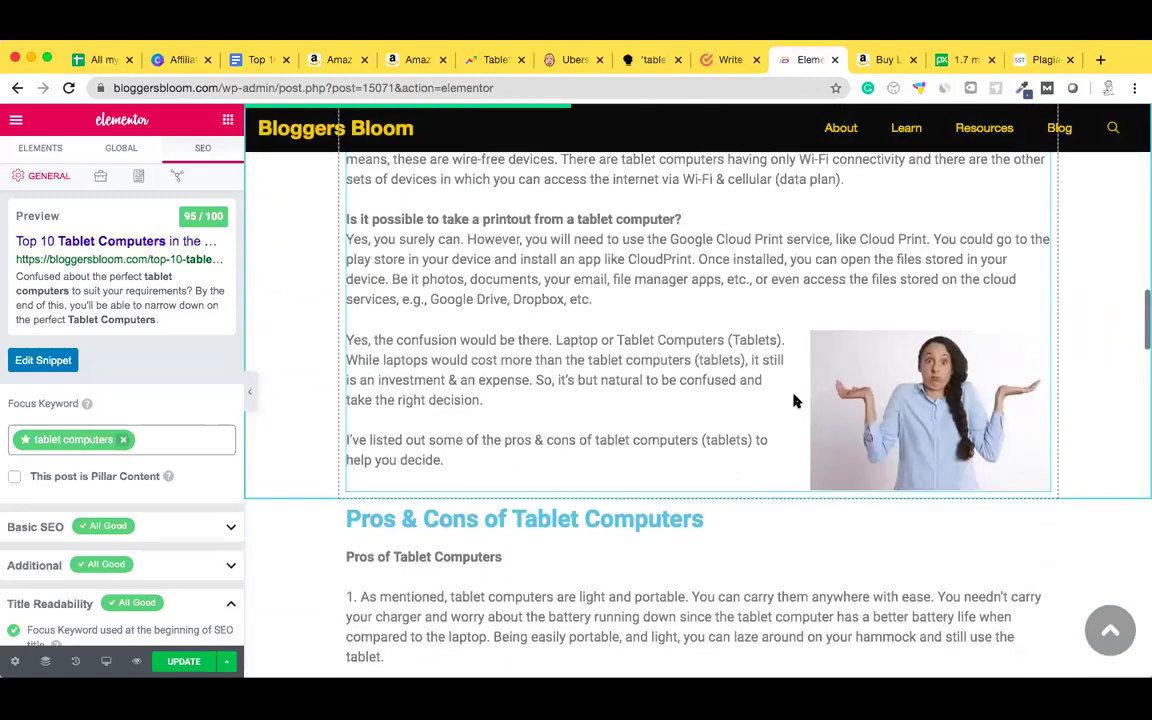
scroll(795, 400, down, 8)
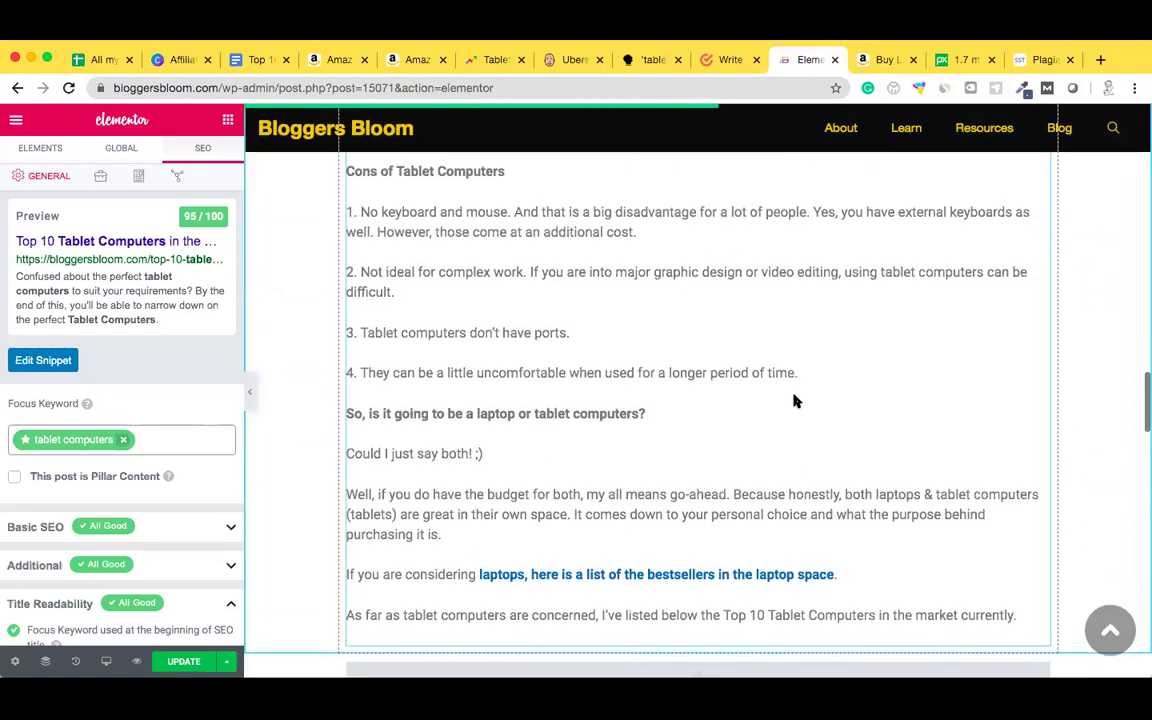
scroll(795, 400, up, 8)
scroll(795, 400, up, 3)
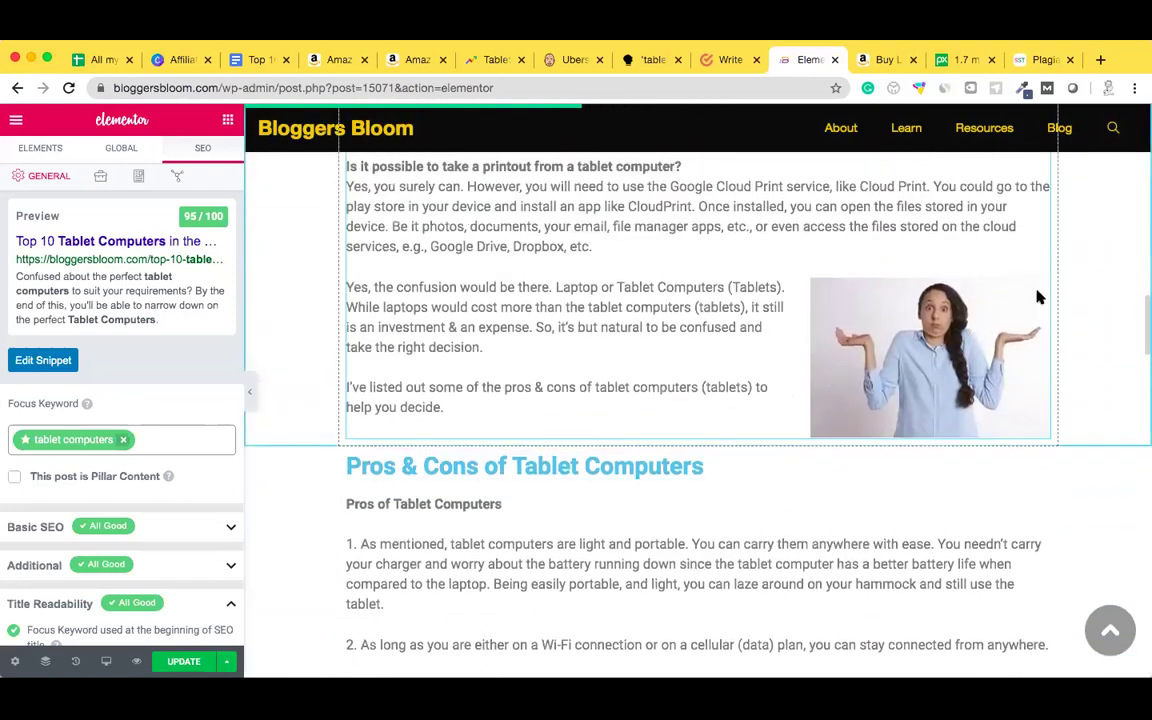
click(1033, 293)
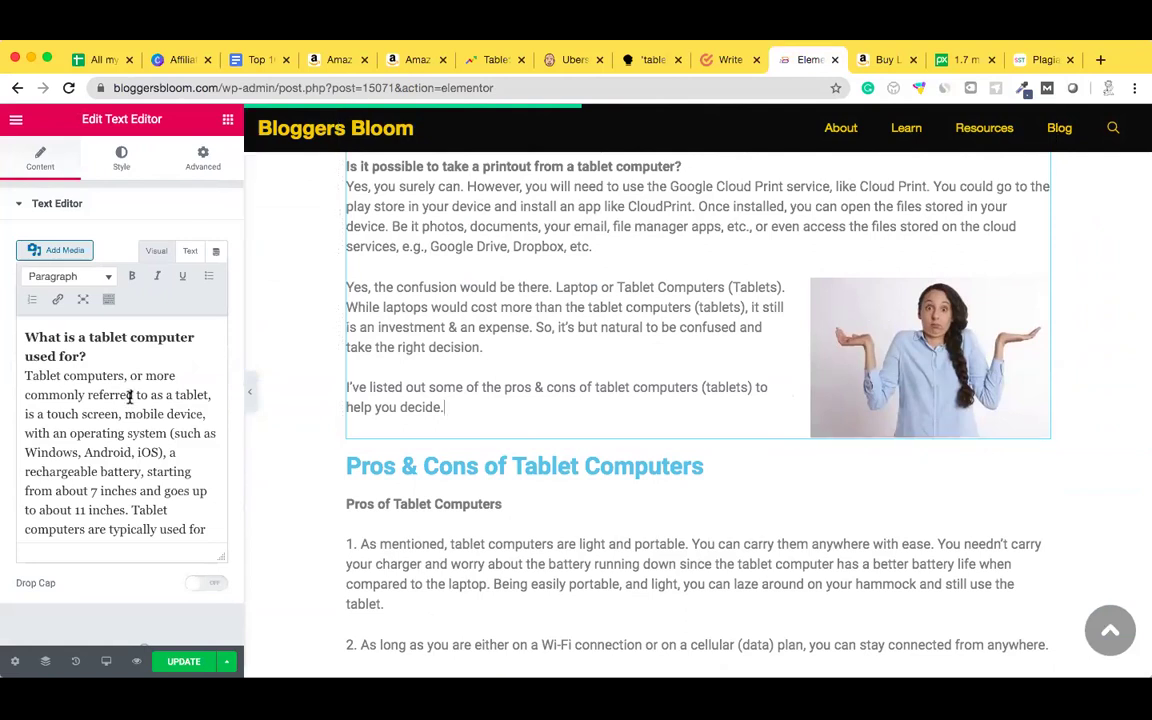
scroll(97, 430, down, 5)
scroll(102, 433, down, 10)
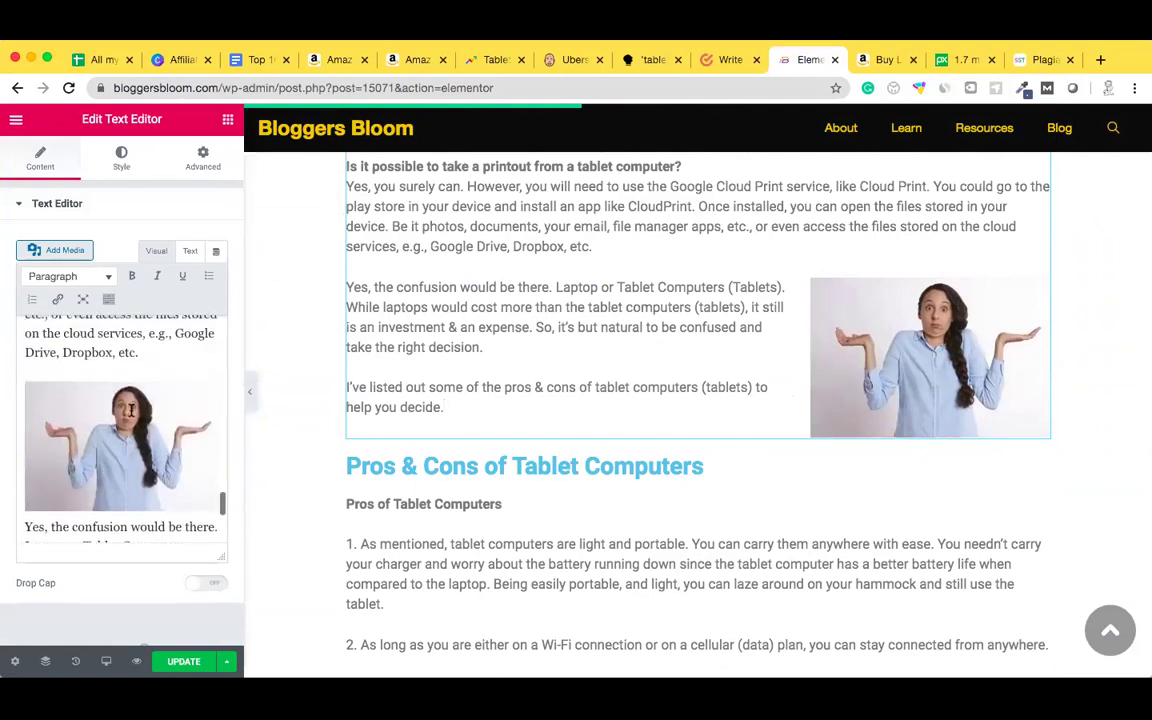
Open the shrugging woman image's details, inspect its alternative text, and close the dialog without changes
click(135, 400)
click(160, 356)
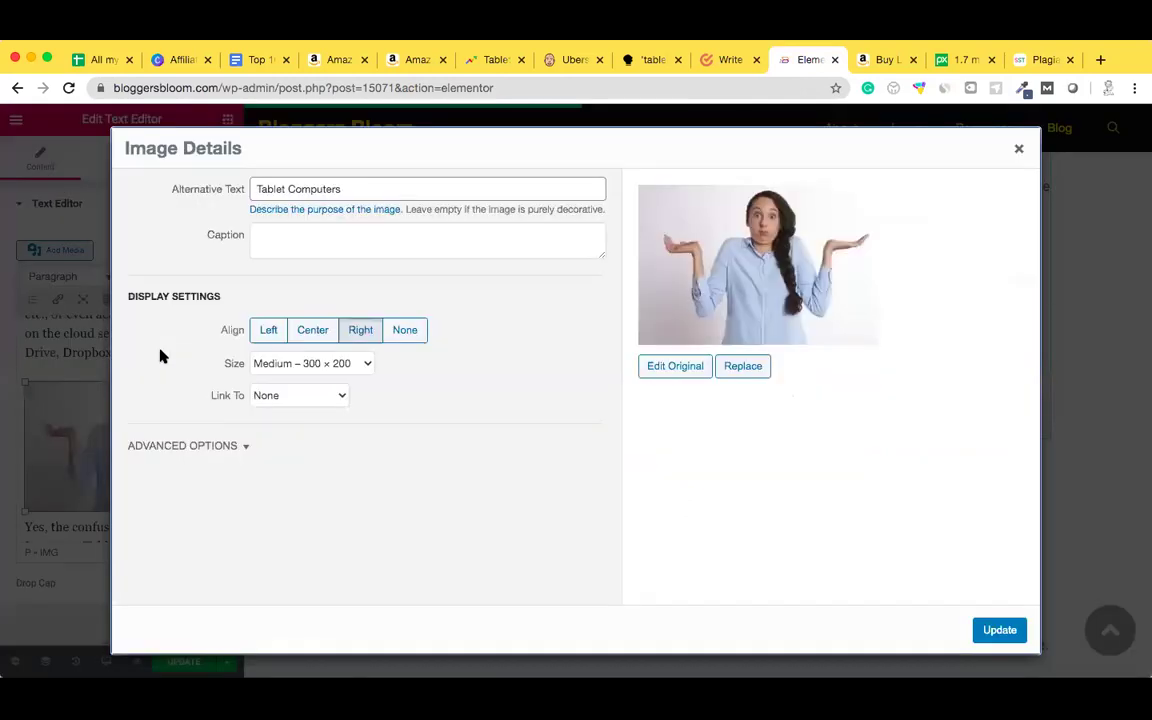
drag(254, 186, 369, 185)
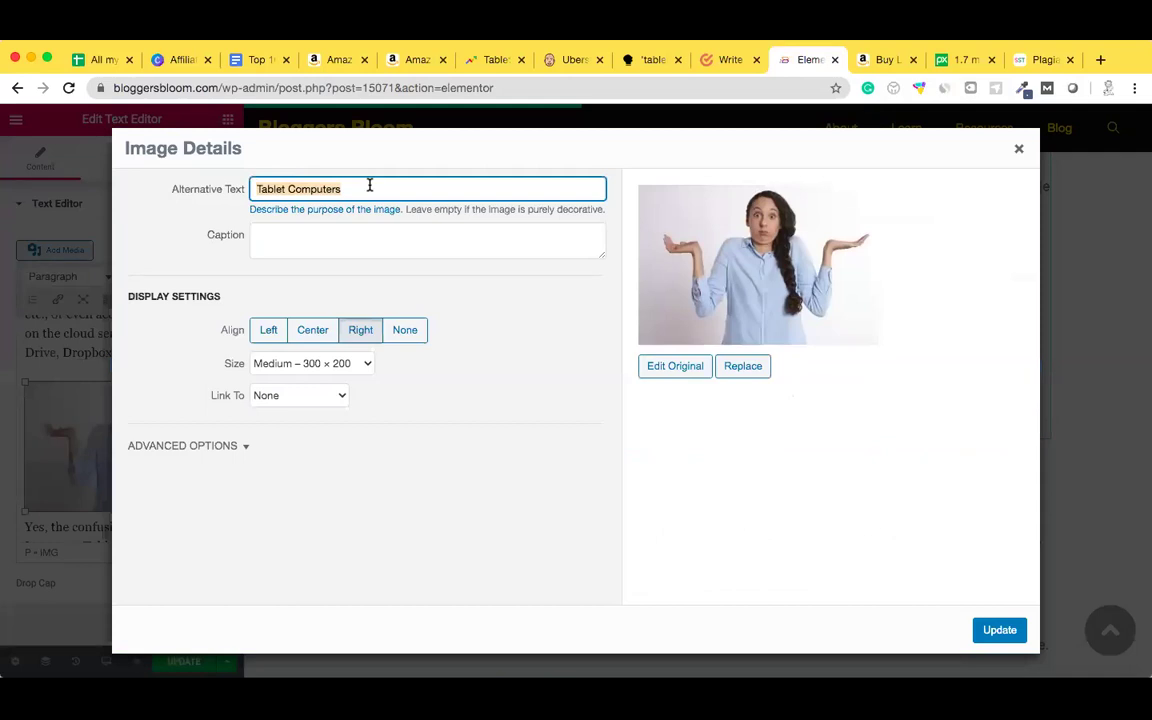
click(1018, 150)
Inspect the laptop bestsellers link's new-tab and nofollow settings, toggling nofollow off and back on, and close the dialog without updating
scroll(1060, 330, down, 1)
scroll(1098, 420, down, 10)
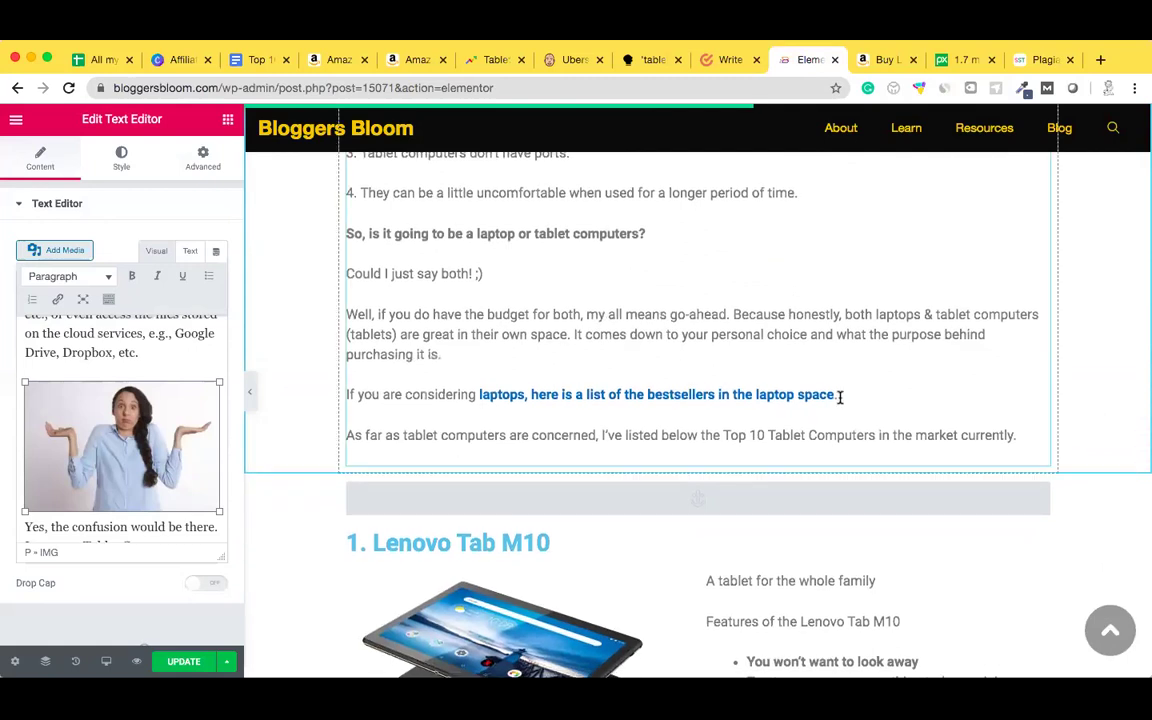
click(834, 394)
scroll(131, 463, down, 10)
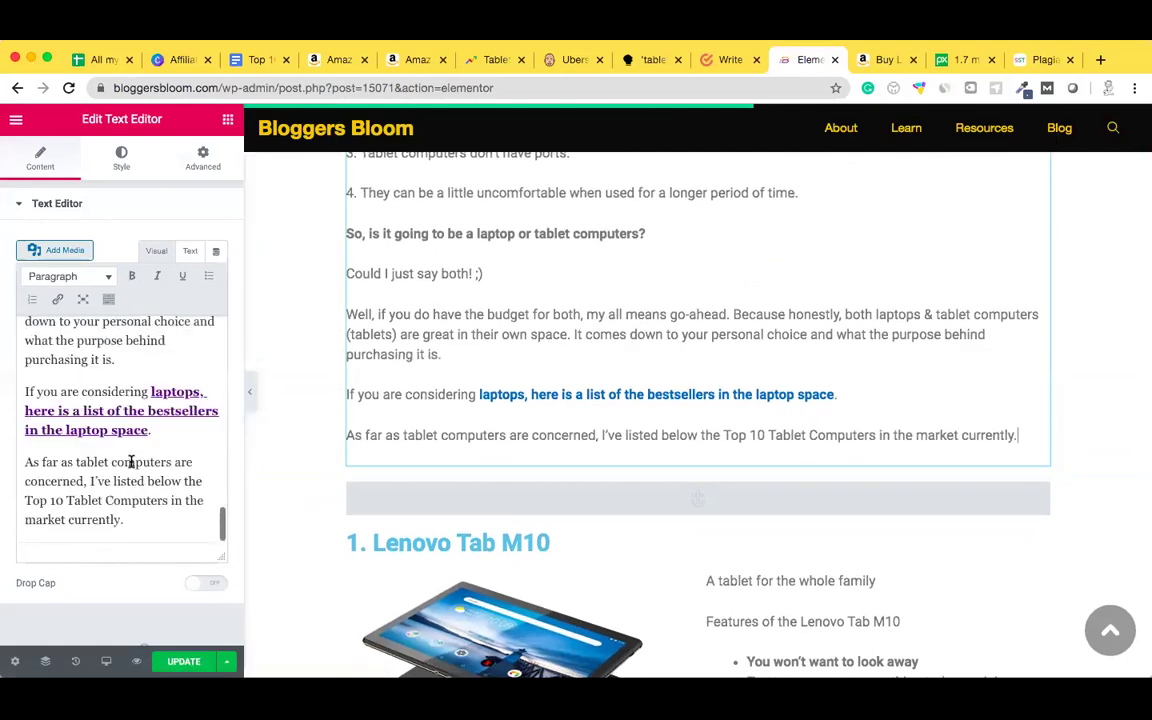
click(160, 411)
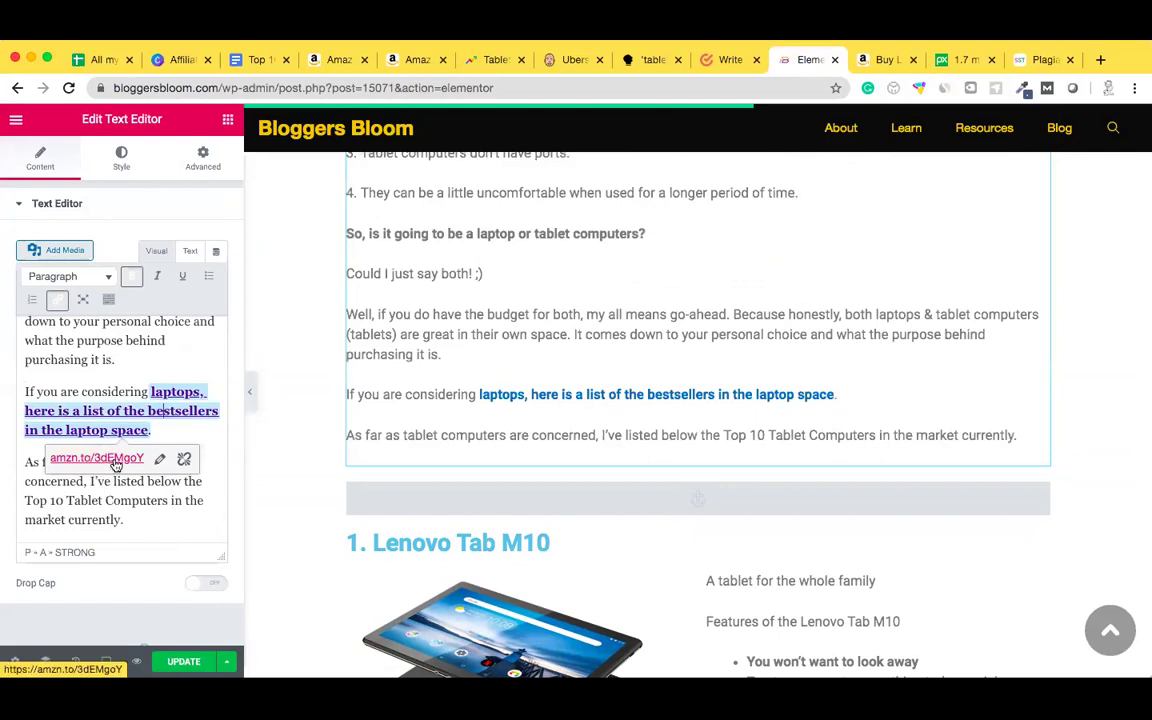
click(162, 461)
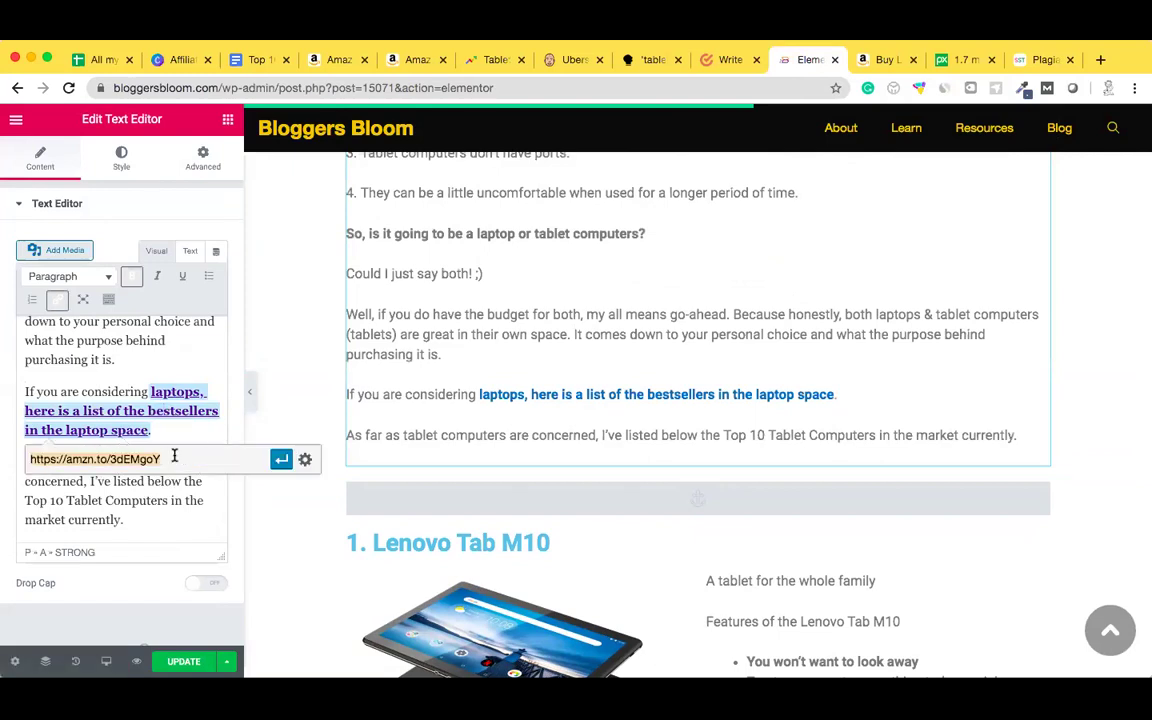
click(307, 459)
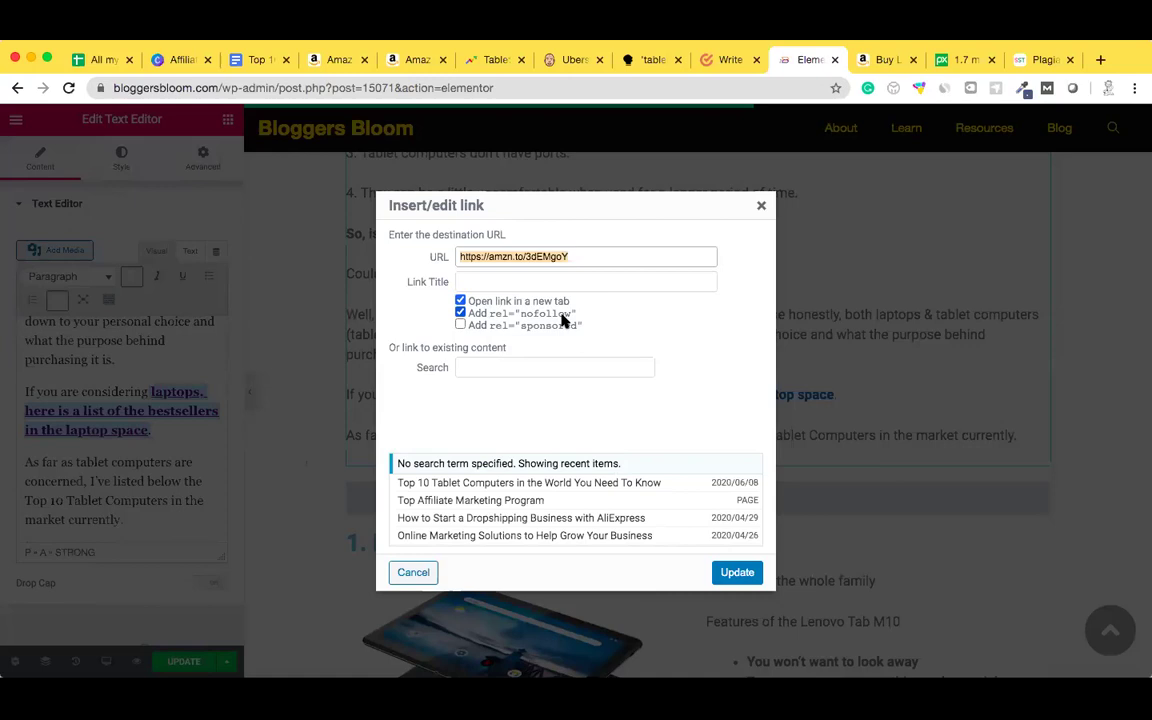
click(525, 316)
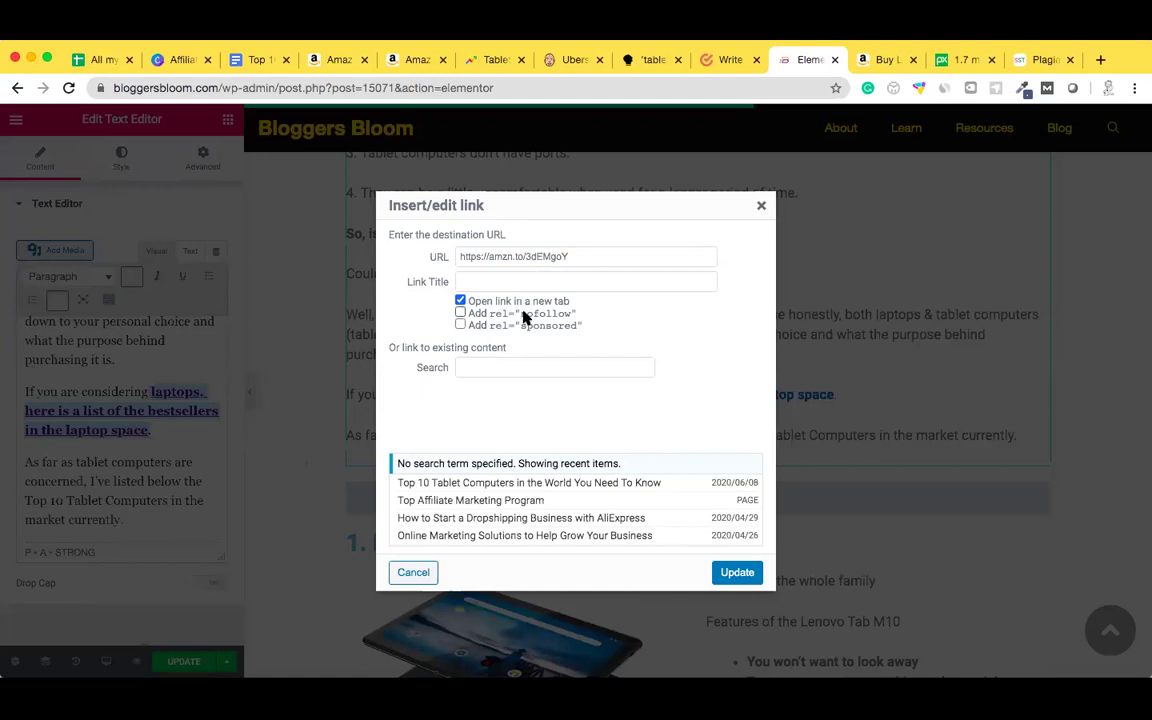
click(525, 316)
click(761, 205)
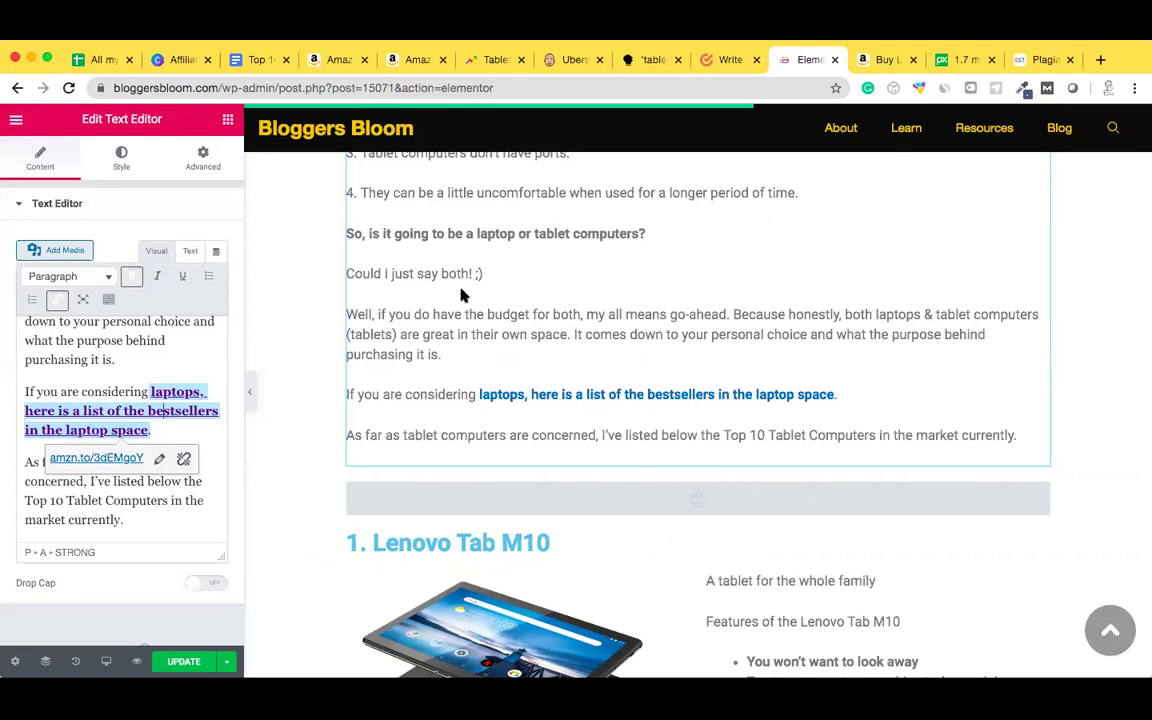
Update the tablet computers article and view its published page
scroll(316, 505, up, 1)
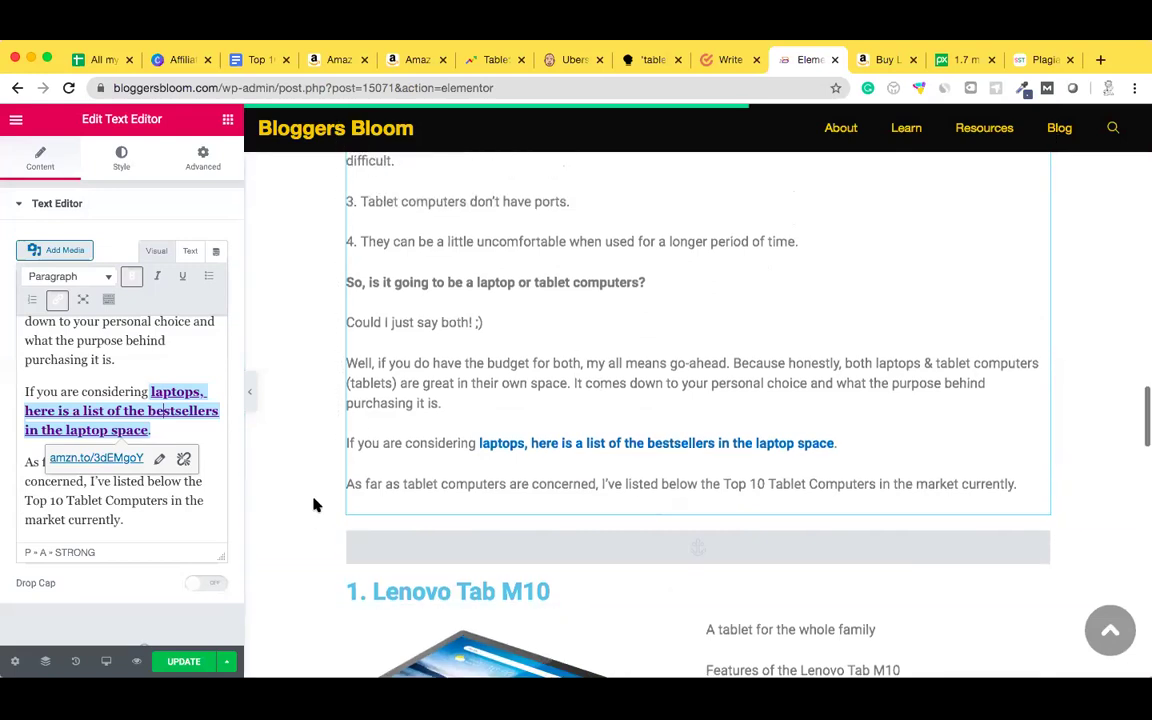
scroll(316, 505, up, 2)
click(193, 661)
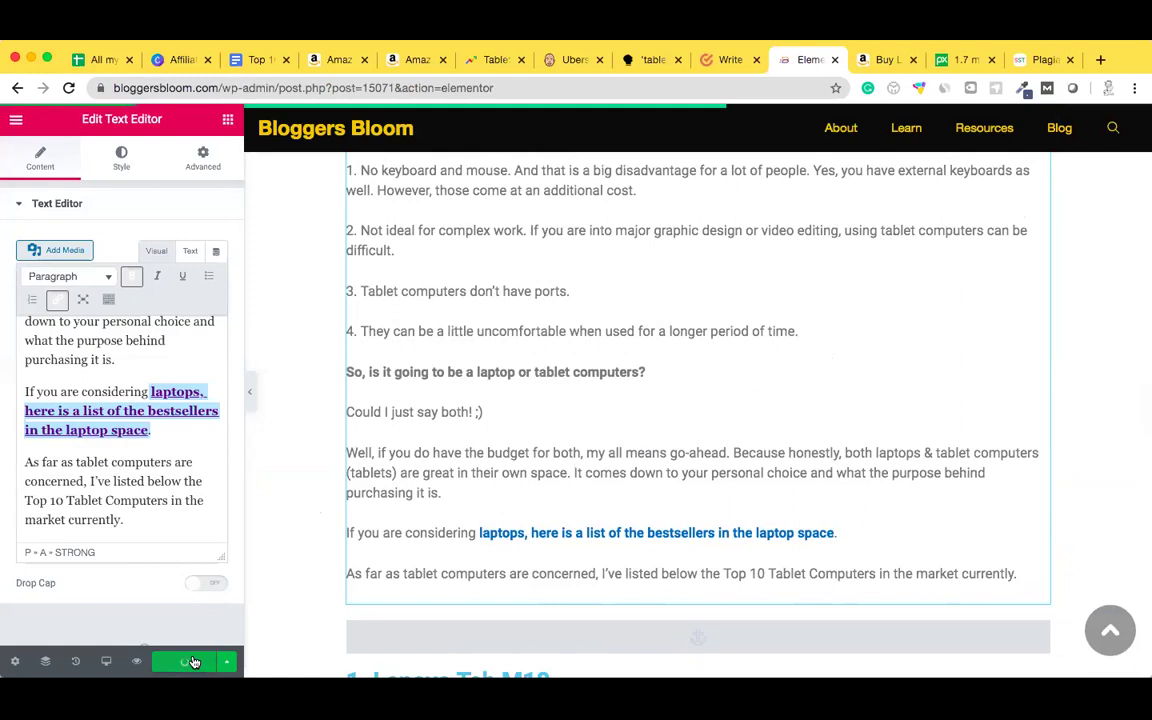
click(16, 119)
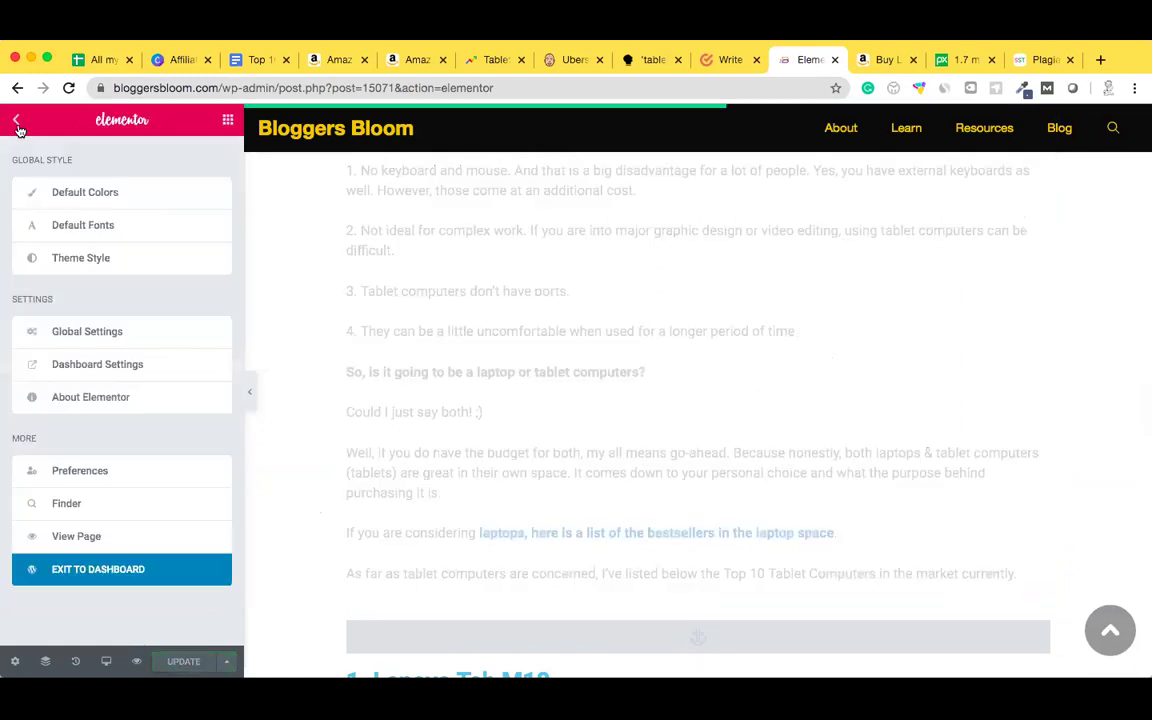
click(138, 537)
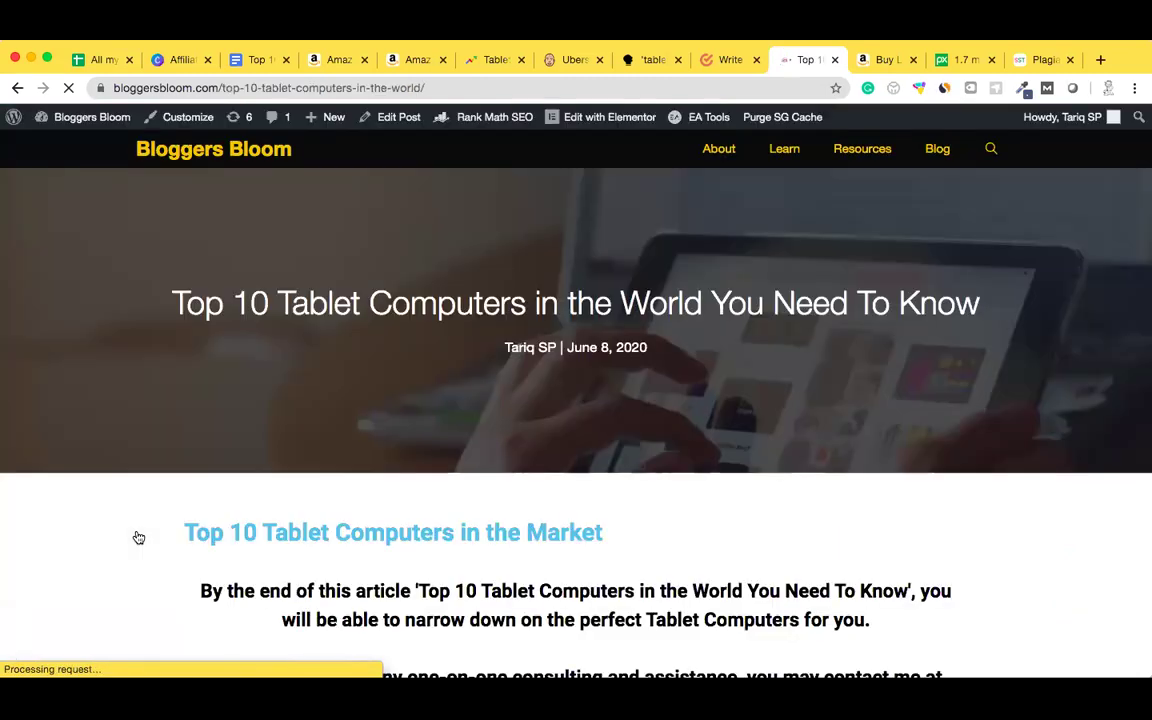
scroll(560, 433, down, 2)
scroll(562, 432, down, 2)
scroll(562, 432, up, 5)
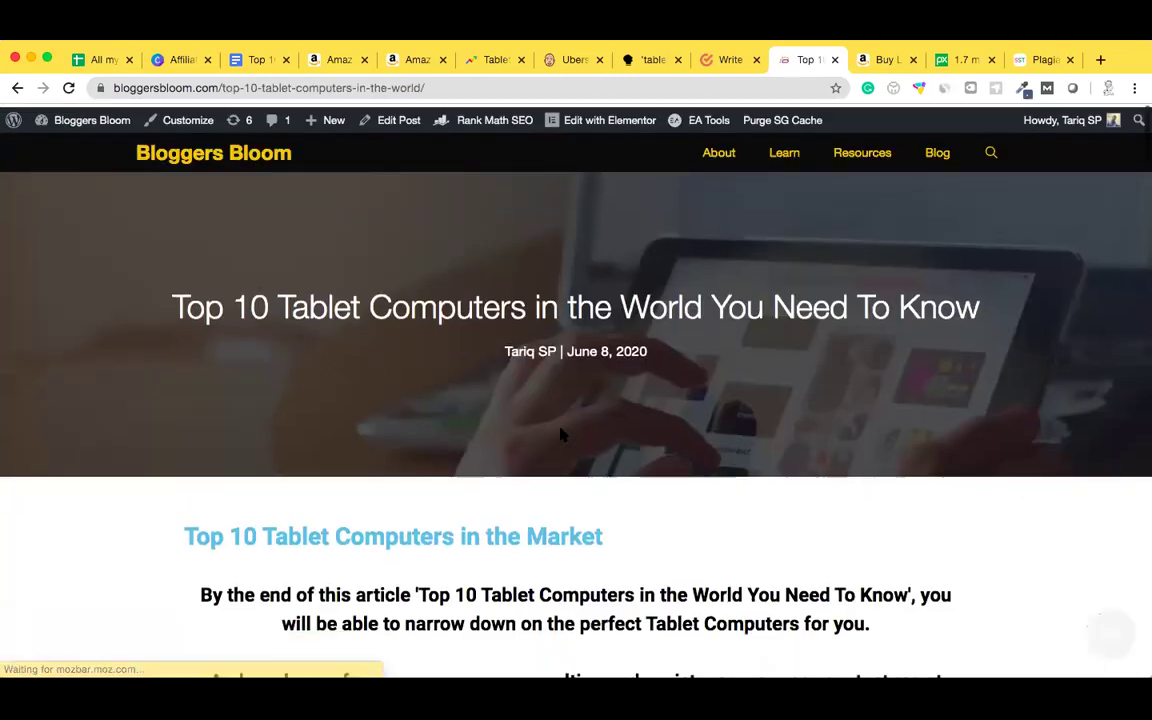
Open the Bloggers Bloom homepage and view the blog posts under "Creating Blogs That Helps"
click(254, 149)
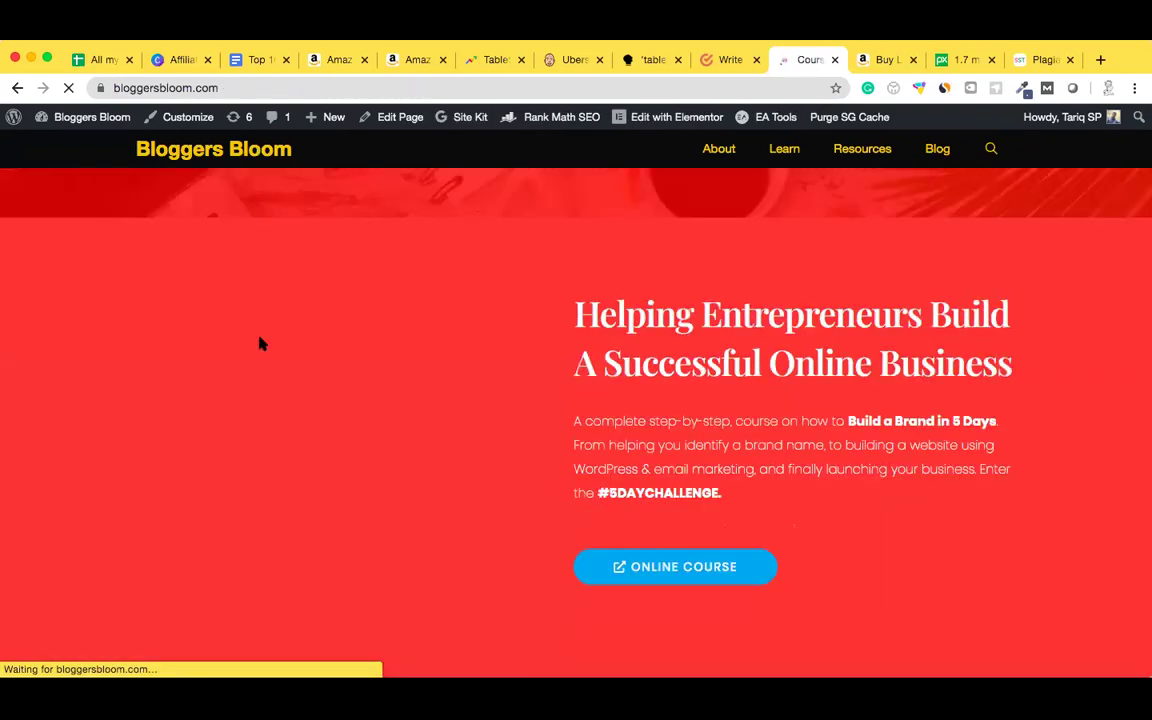
scroll(268, 380, down, 20)
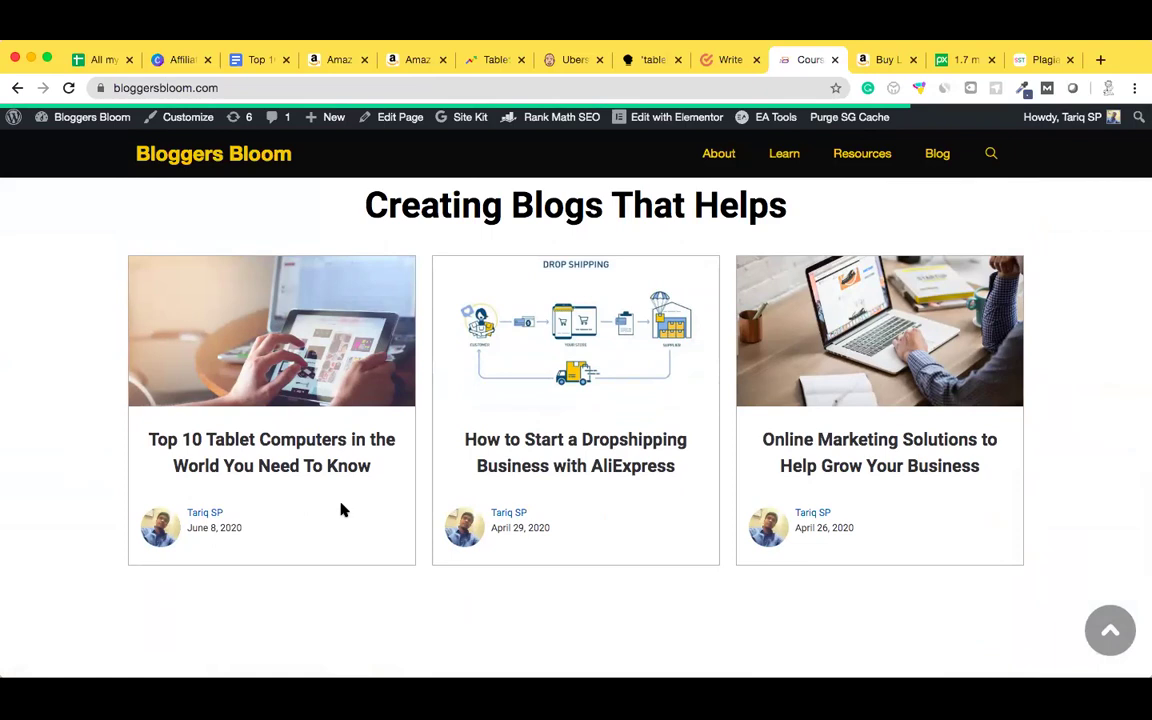
Switch to the affiliate design in Canva
click(166, 60)
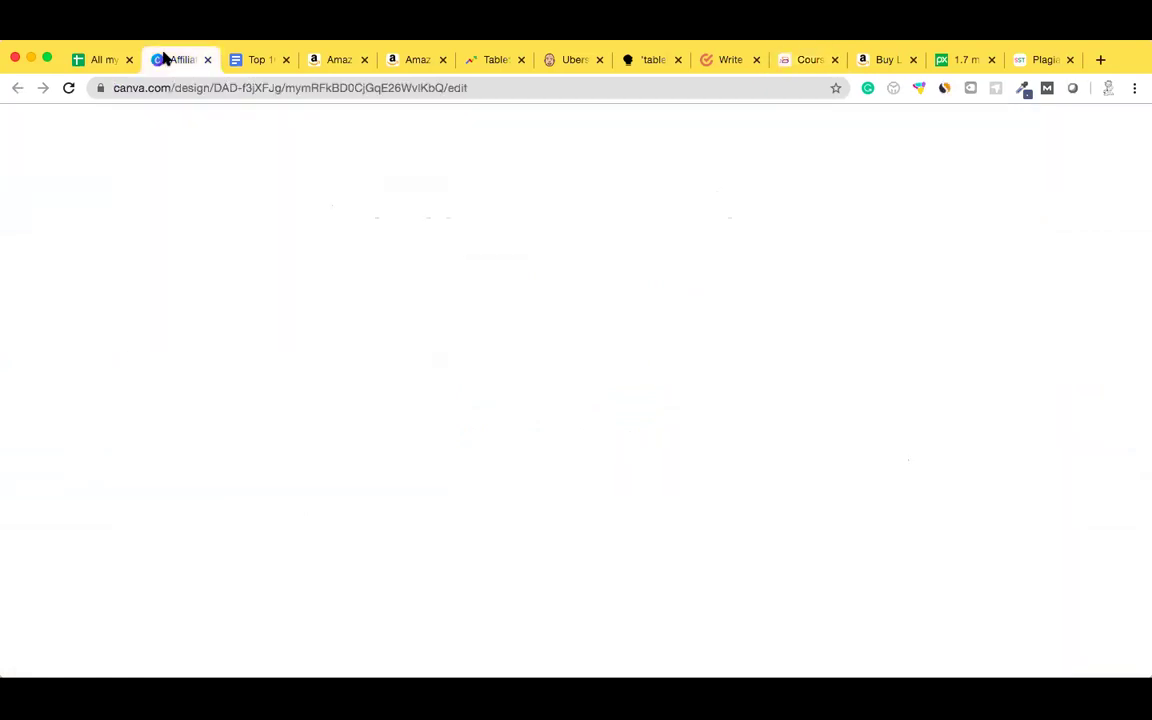